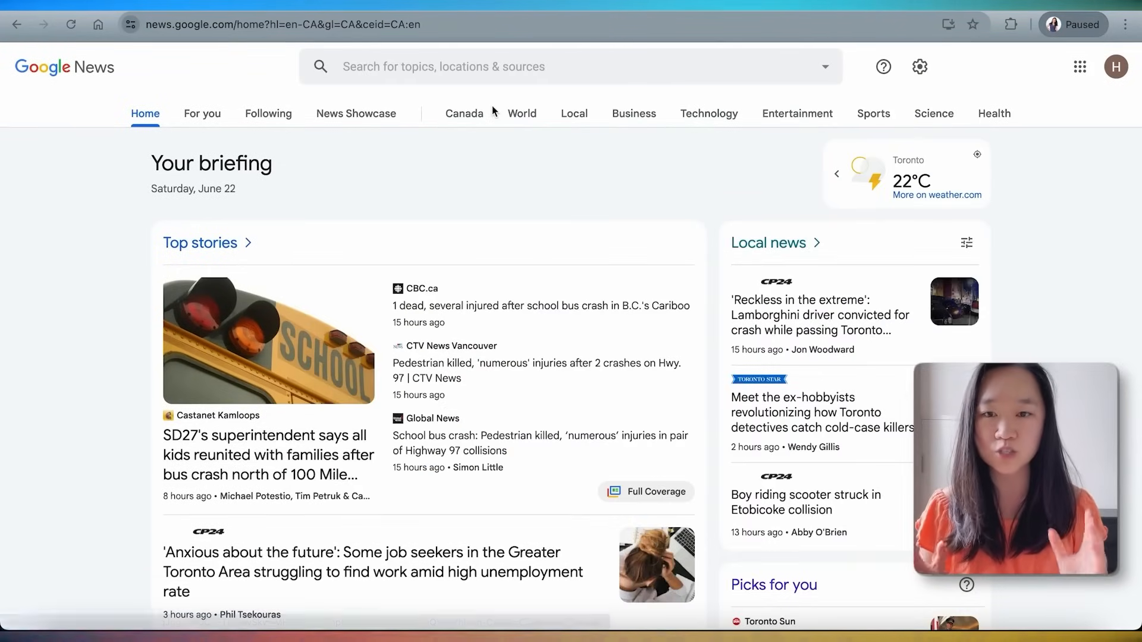
Search Google News for artificial intelligence, open the Artificial intelligence topic page and copy its URL.
click(446, 70)
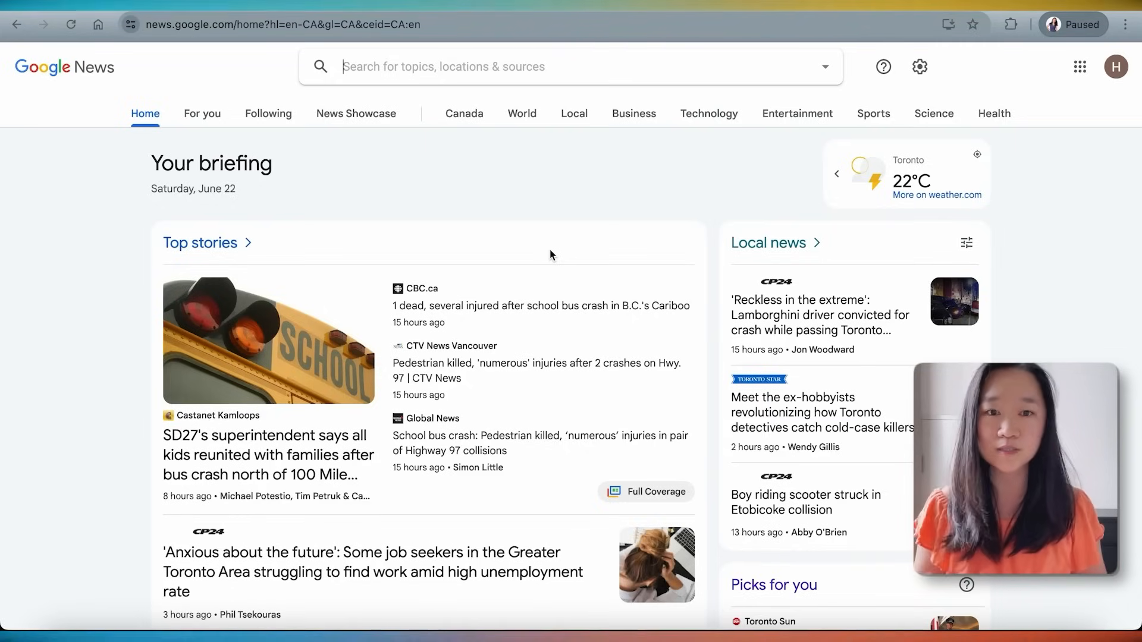
text(artificial)
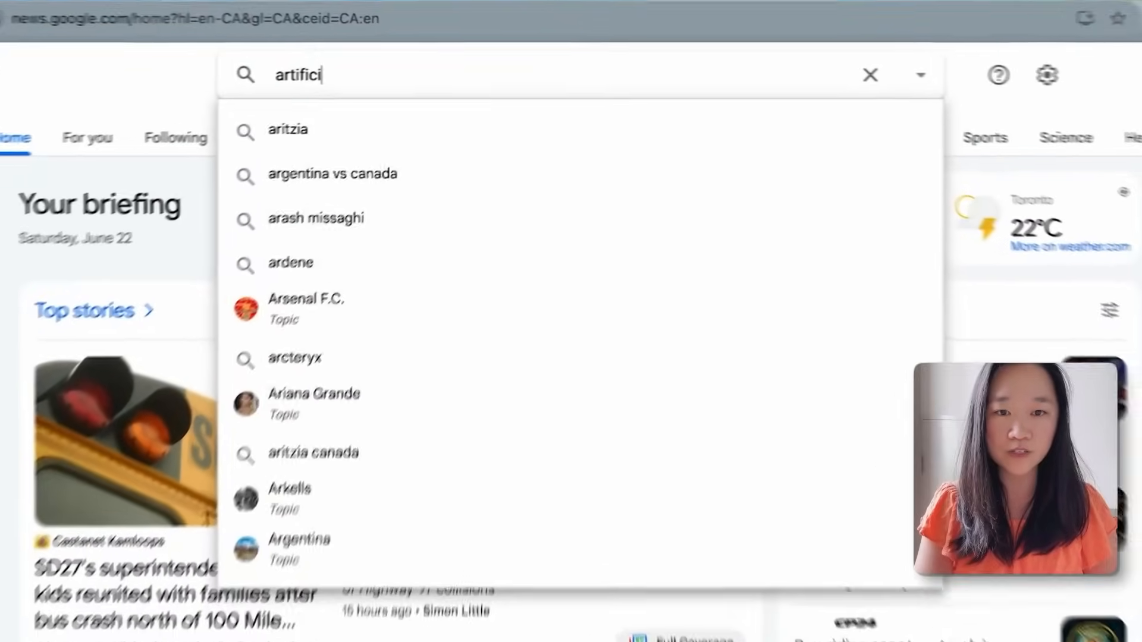
click(392, 134)
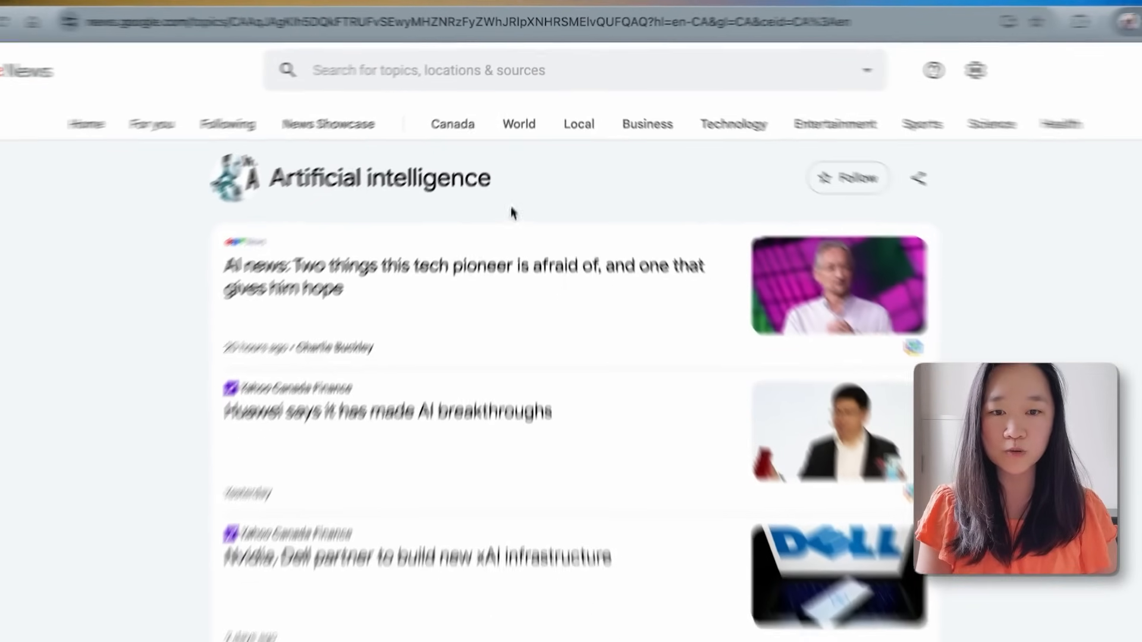
click(418, 20)
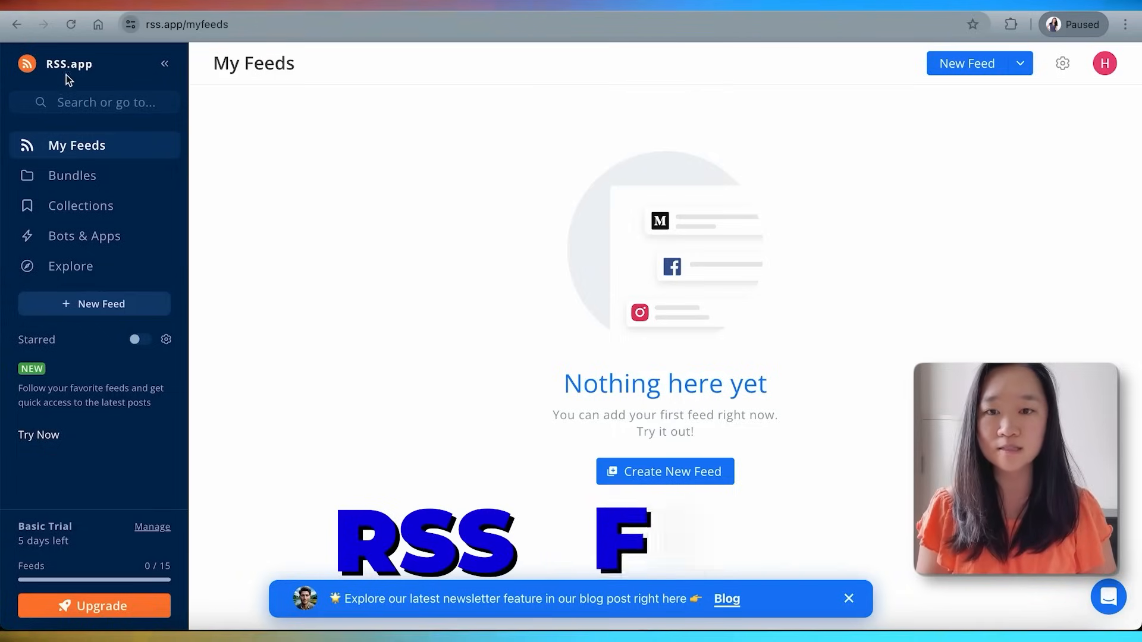
Switch to RSS.app and generate a new RSS feed from the copied Google News topic URL.
click(151, 30)
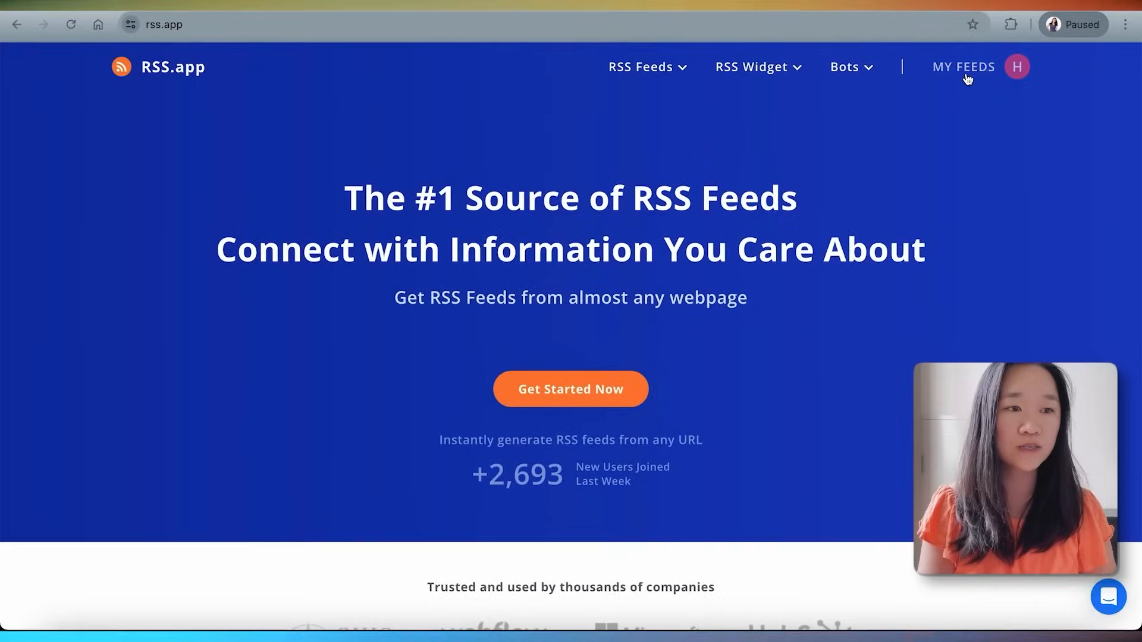
click(964, 74)
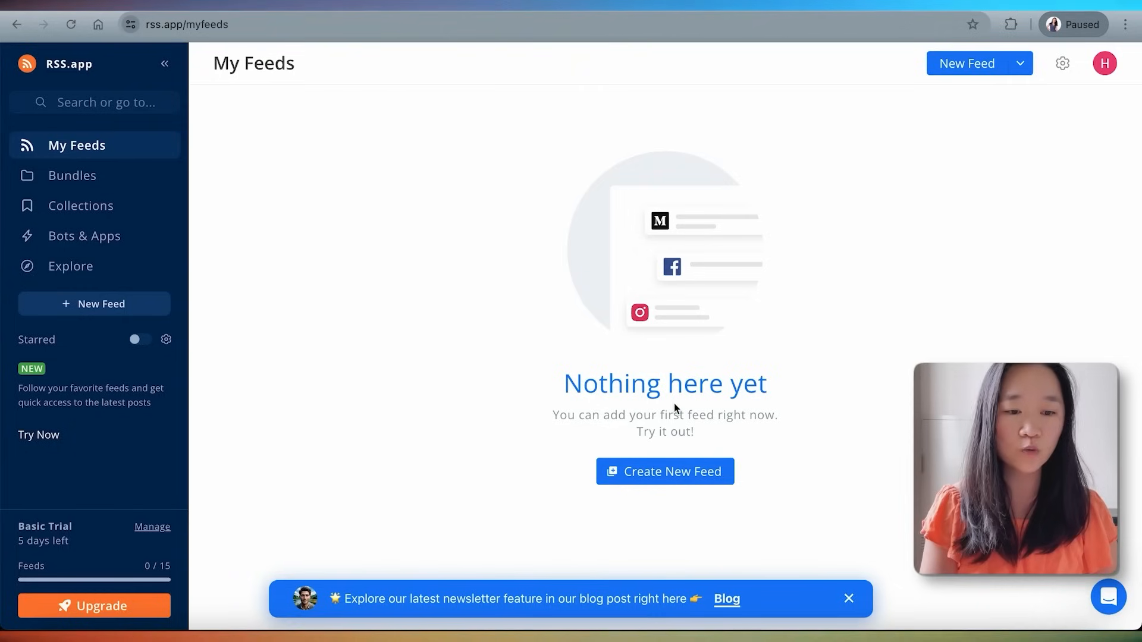
click(648, 476)
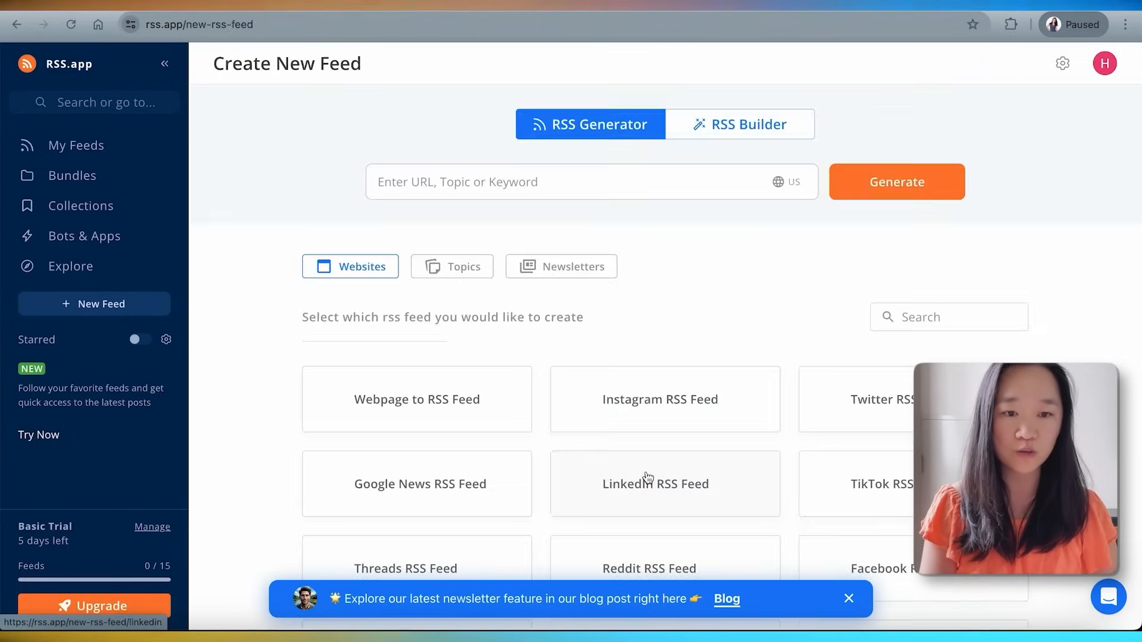
click(487, 183)
key(ctrl+v)
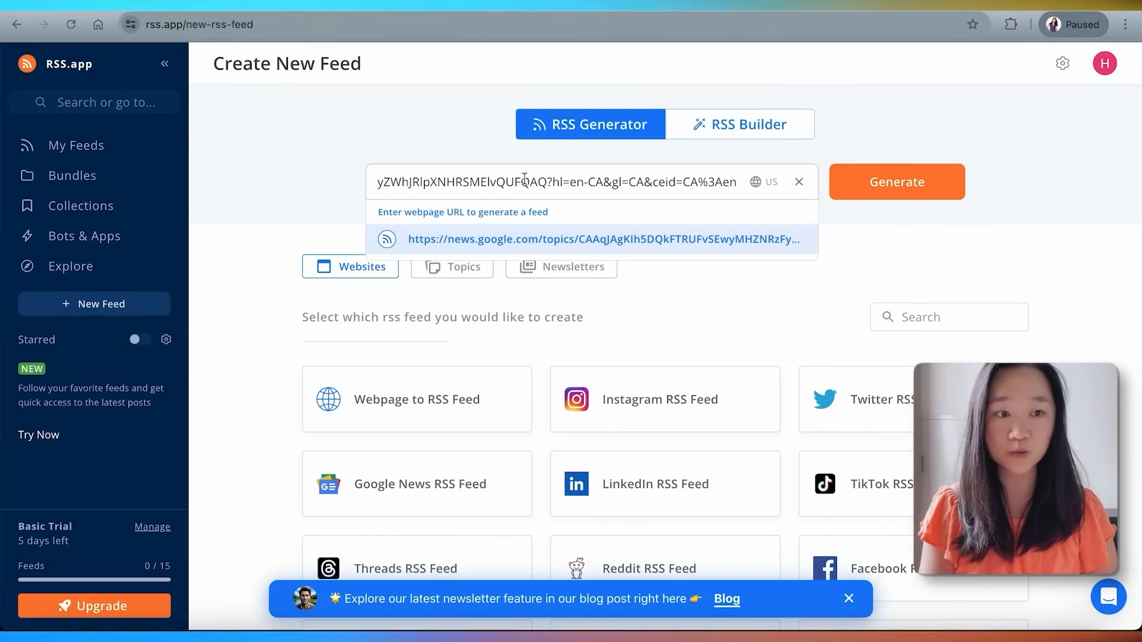
click(898, 186)
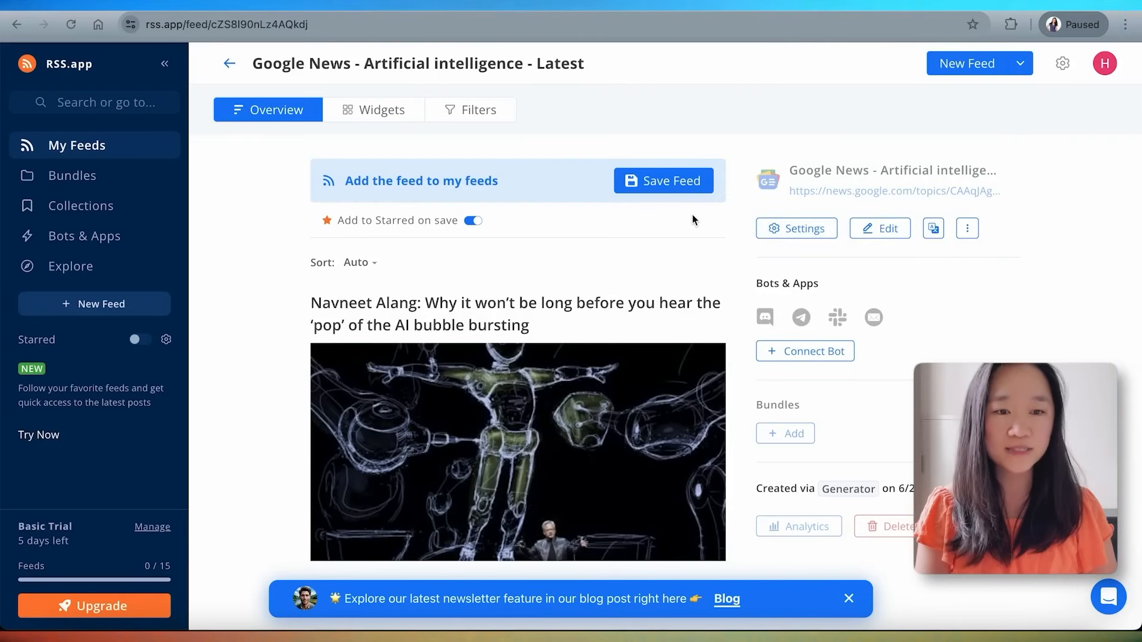
Save the generated Artificial intelligence feed to My Feeds and copy its XML link.
click(667, 187)
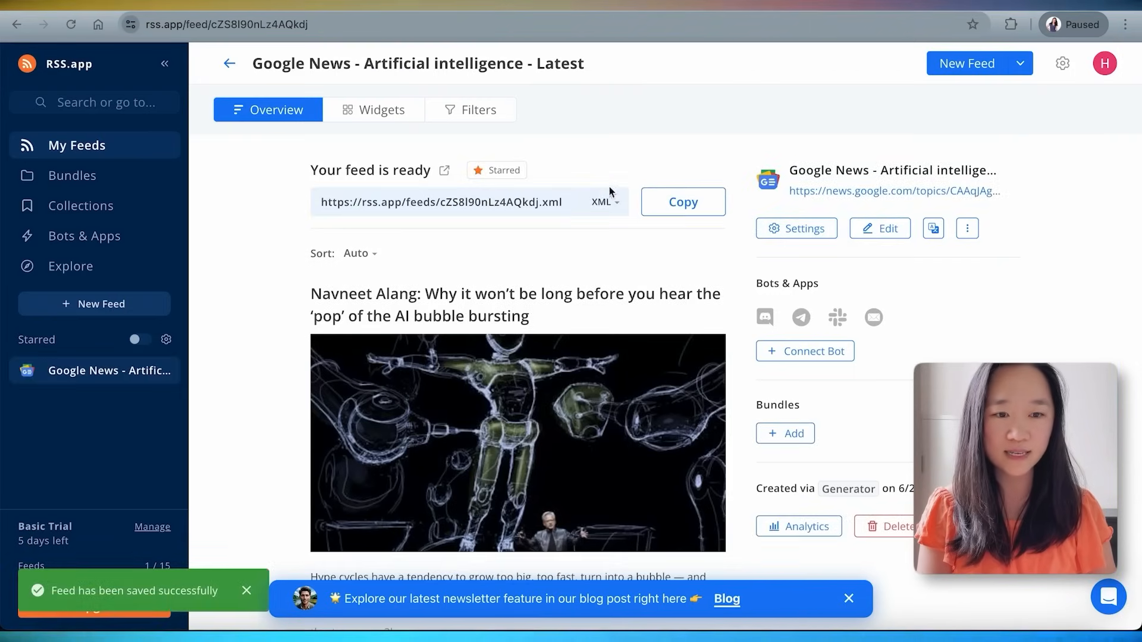
click(676, 204)
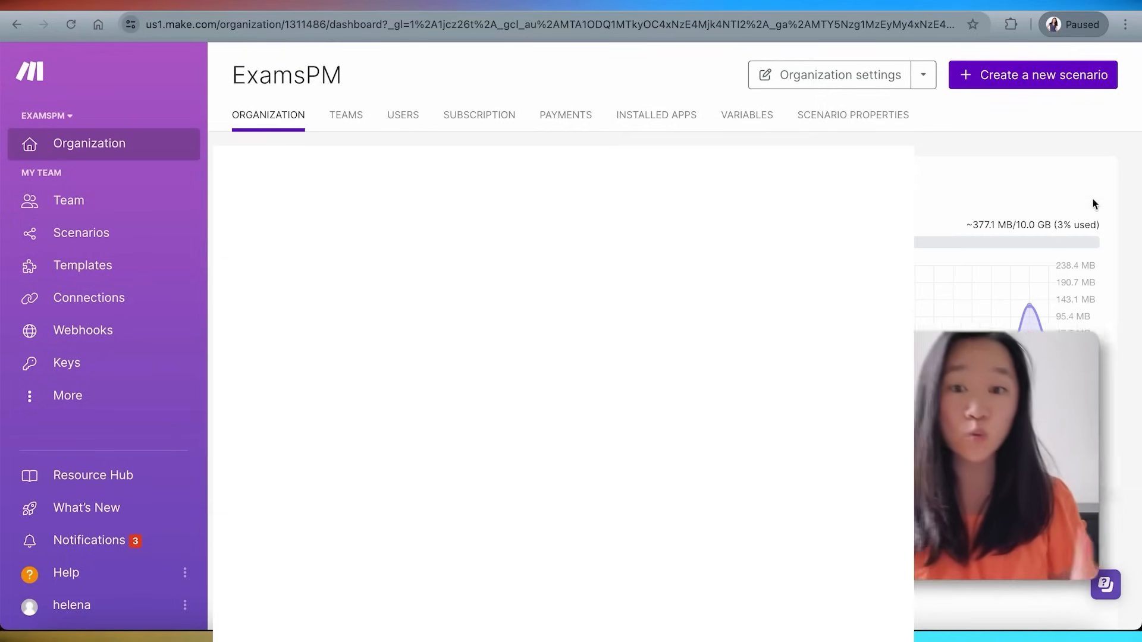
Switch to Make, create a new scenario and add the RSS Watch RSS feed items trigger to it.
click(1052, 83)
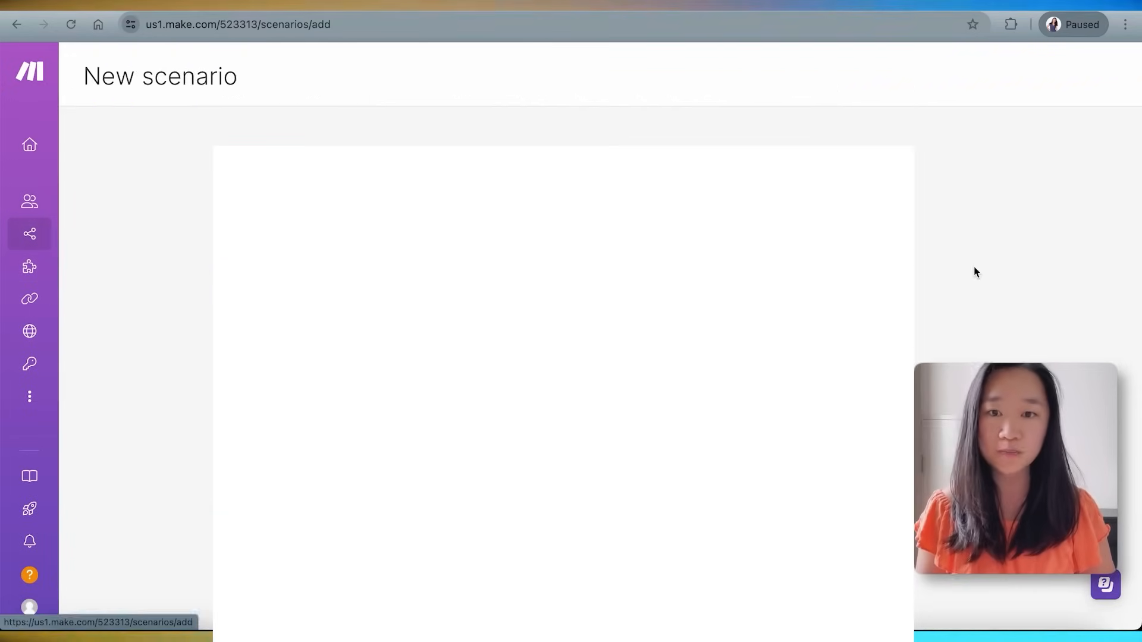
drag(434, 260, 204, 257)
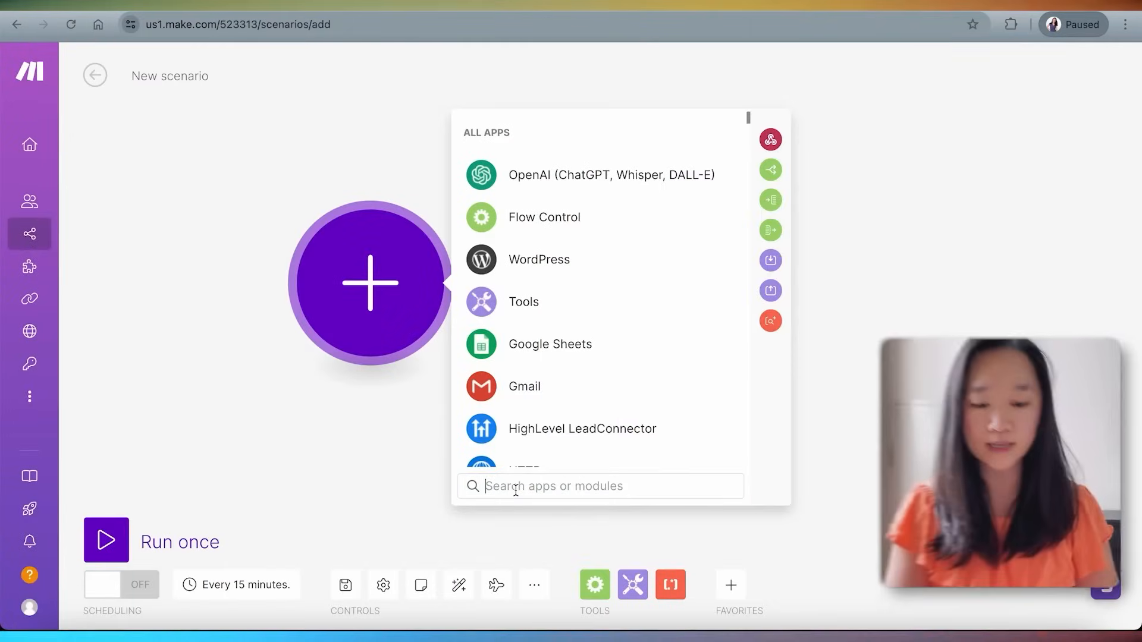
text(rss)
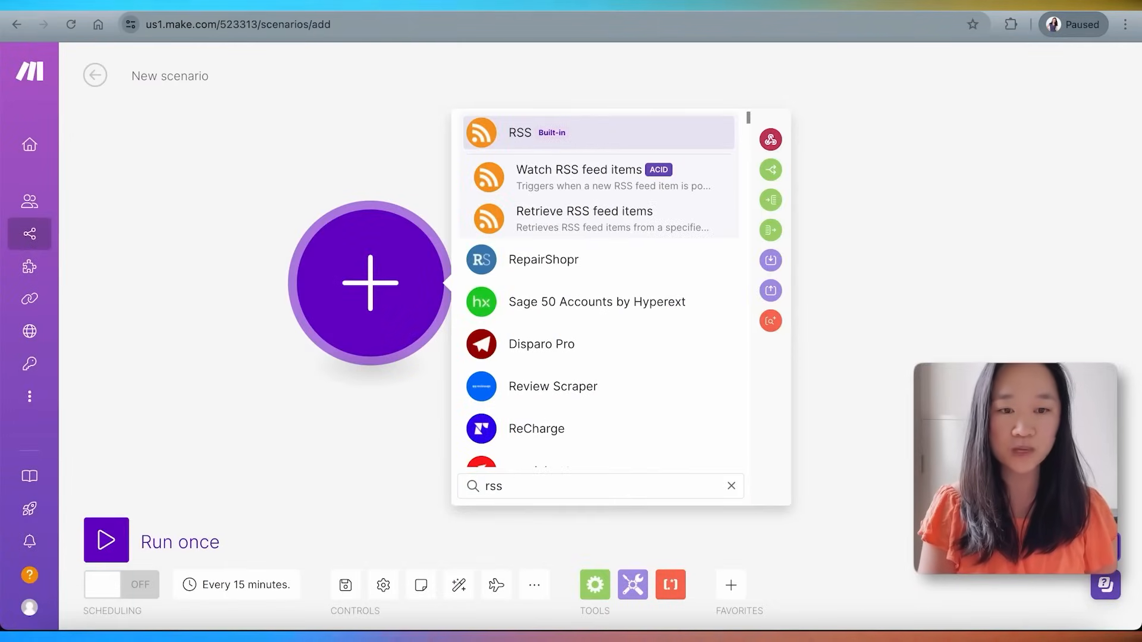
click(535, 132)
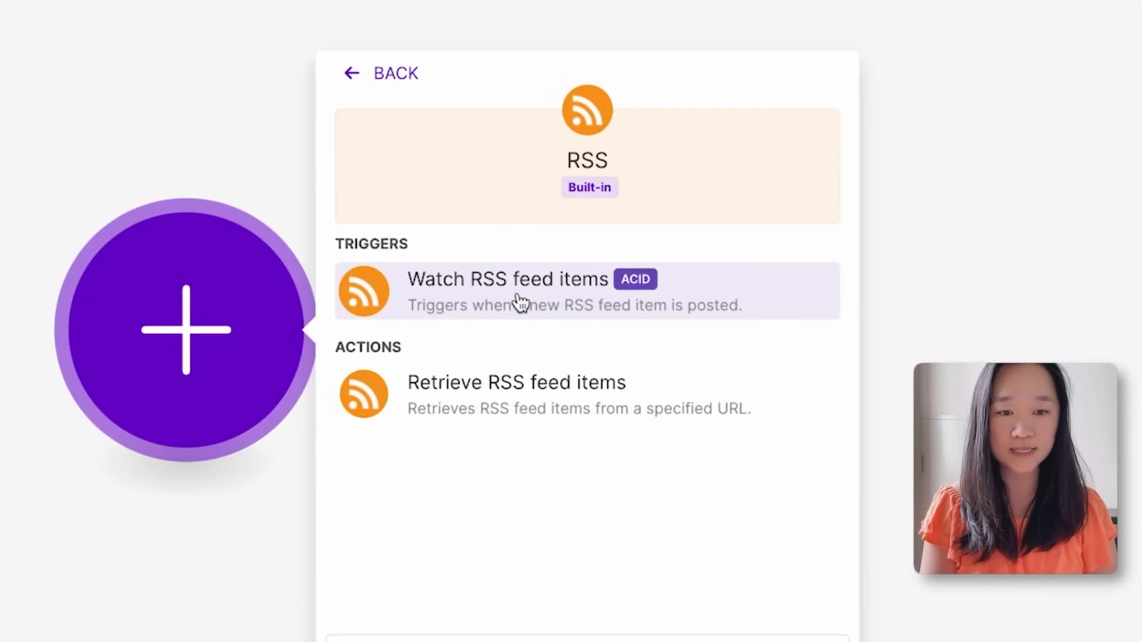
click(521, 302)
Set the RSS trigger's URL to the copied rss.app XML feed link and accept the module settings.
click(426, 168)
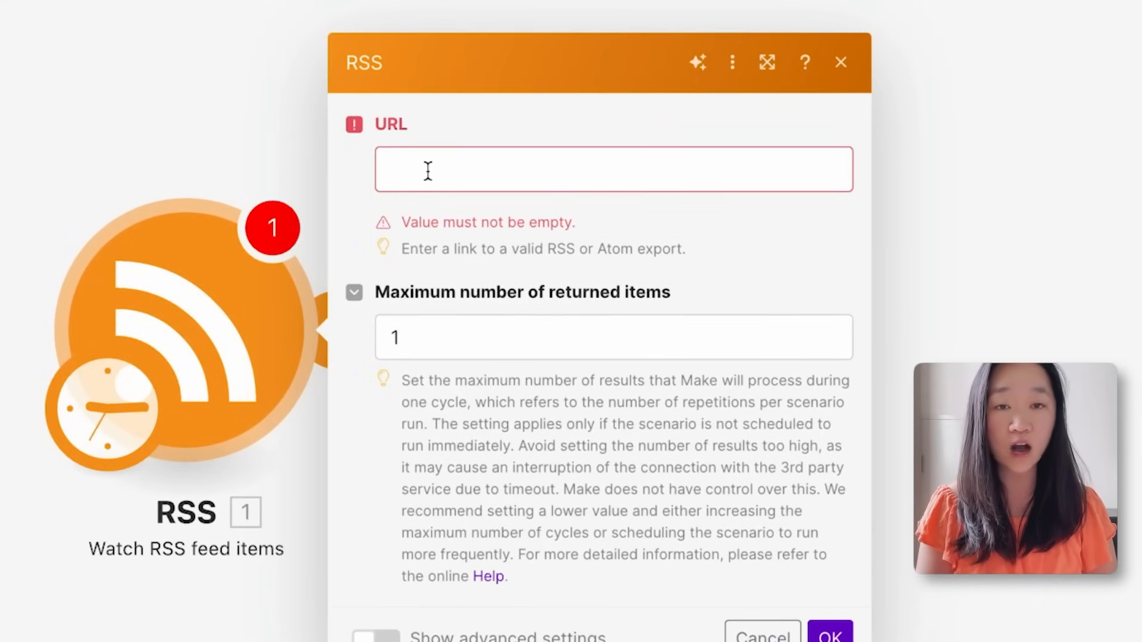
key(ctrl+v)
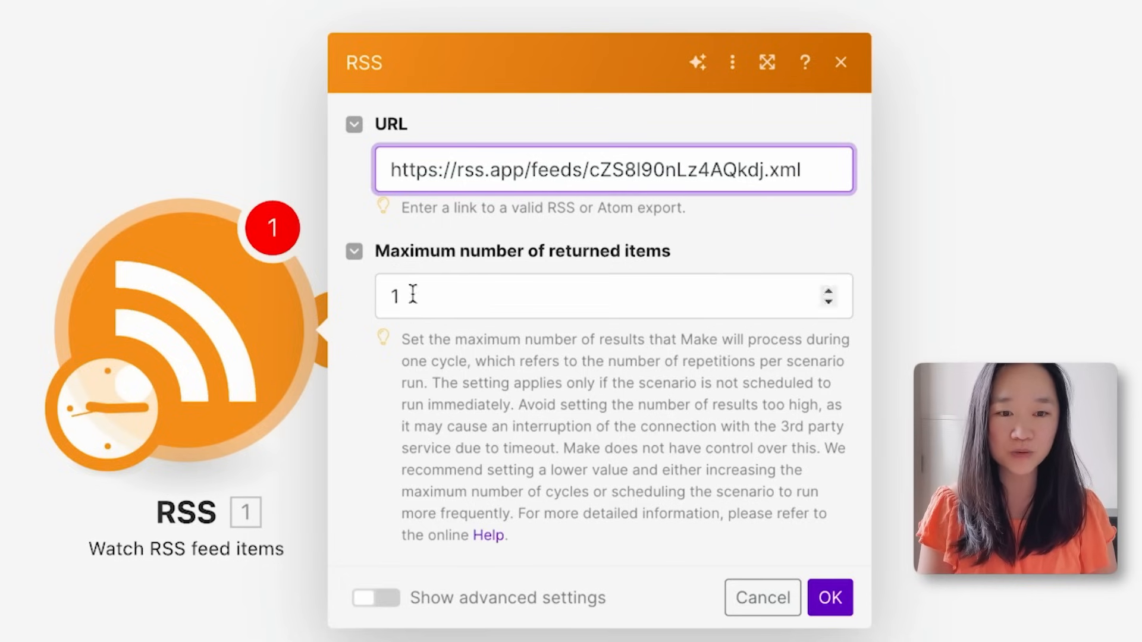
click(833, 599)
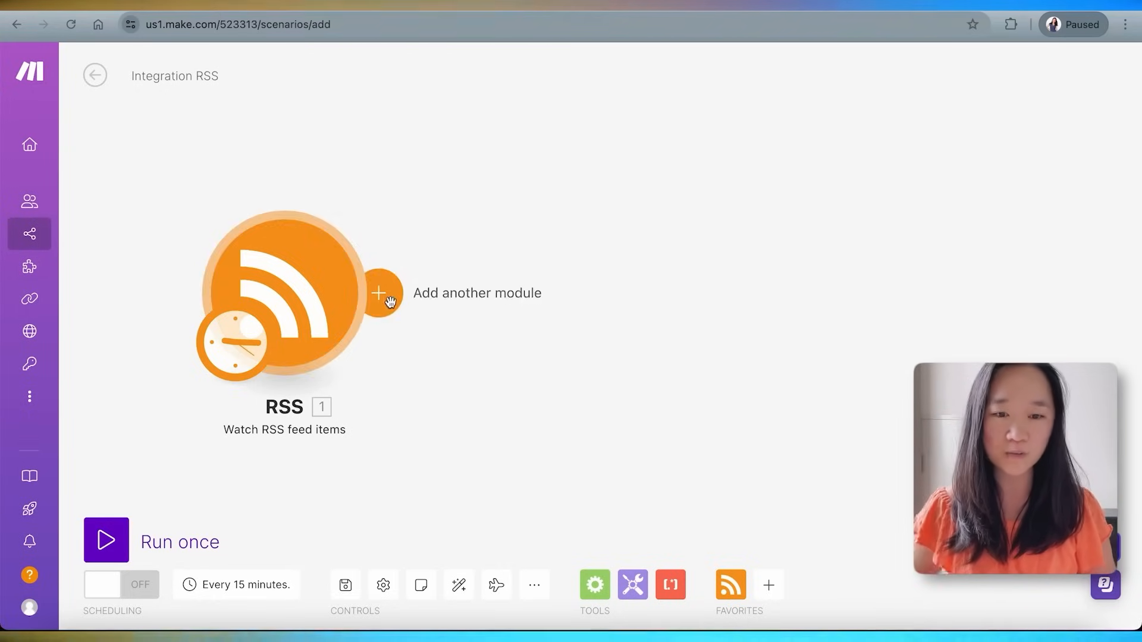
Add an OpenAI Create a Completion module after the RSS trigger and open a new connection for it.
click(381, 294)
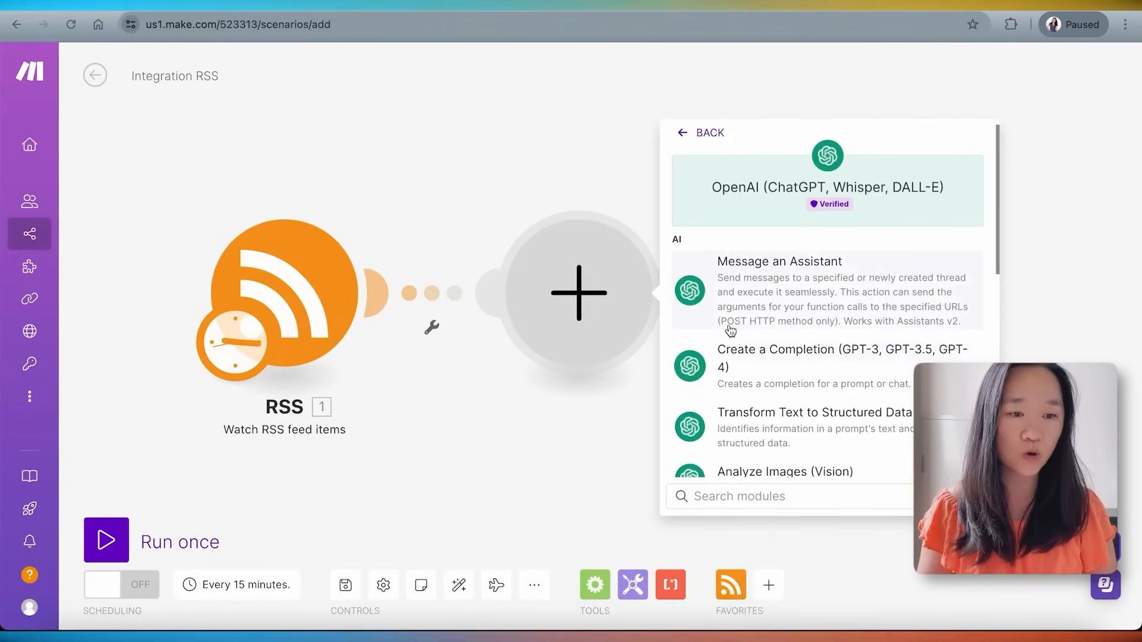
click(760, 367)
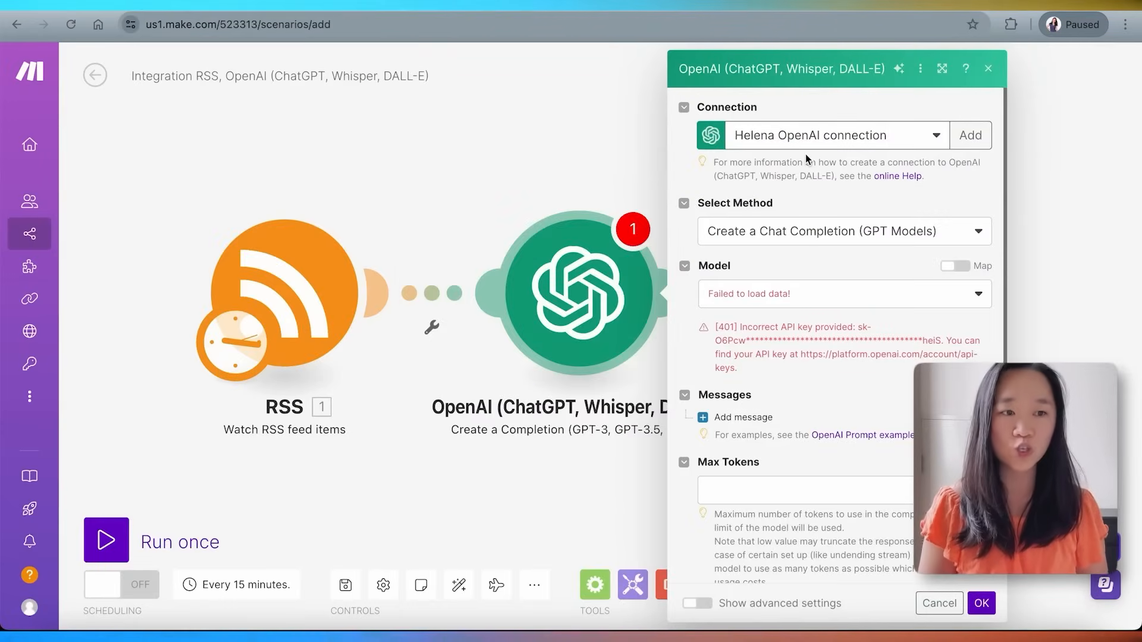
click(971, 136)
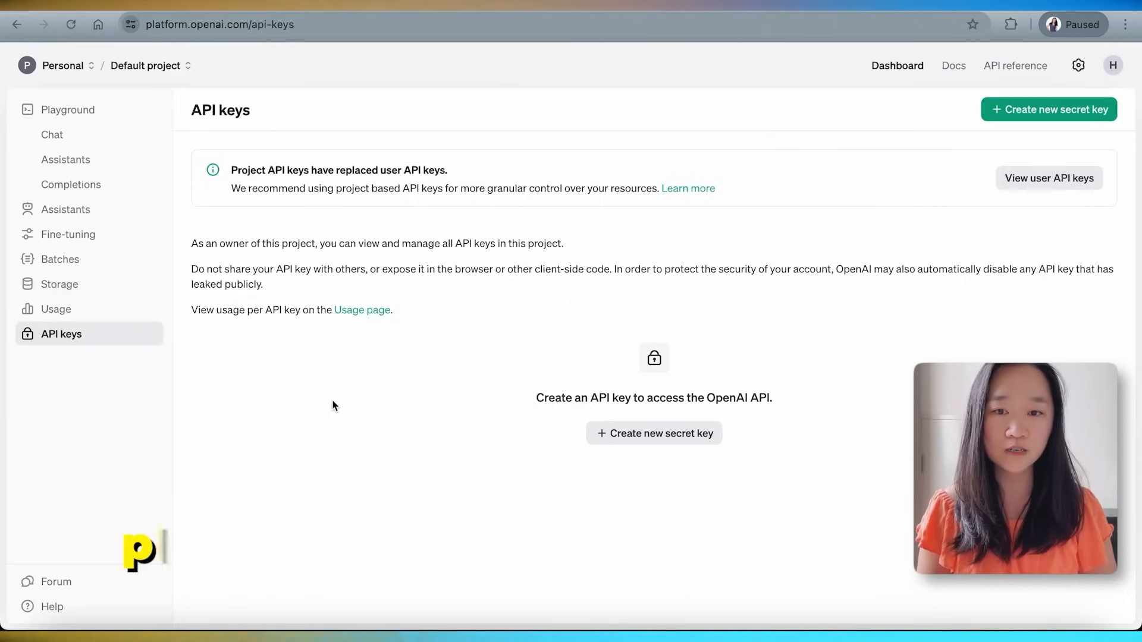
On the OpenAI platform's API keys page, create a secret key named make.com and copy it.
click(635, 437)
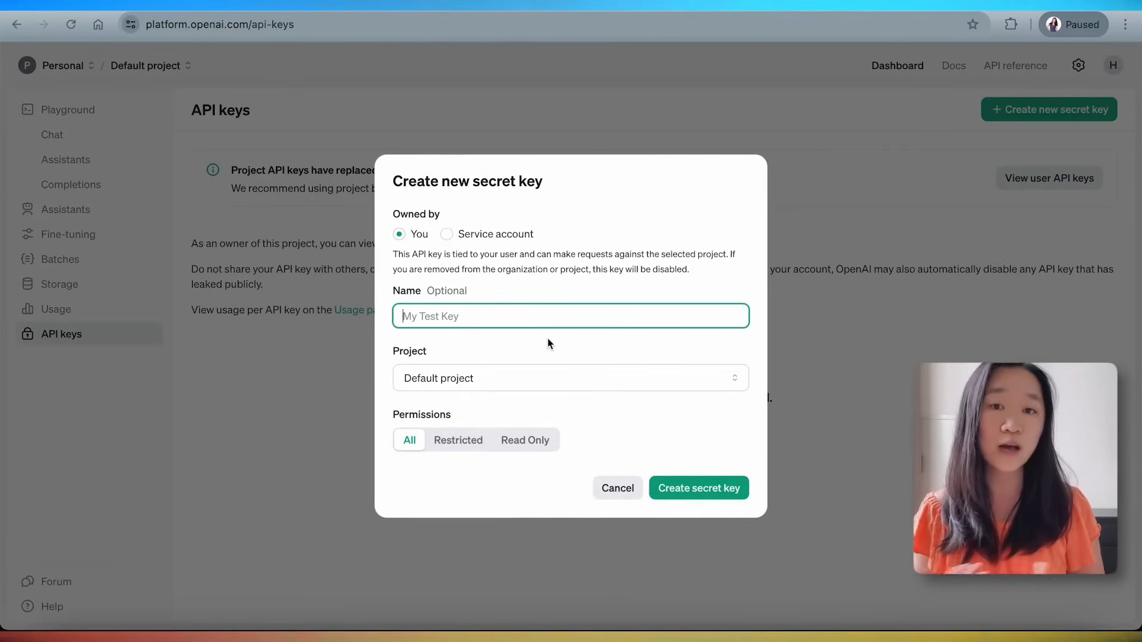
text(make.com)
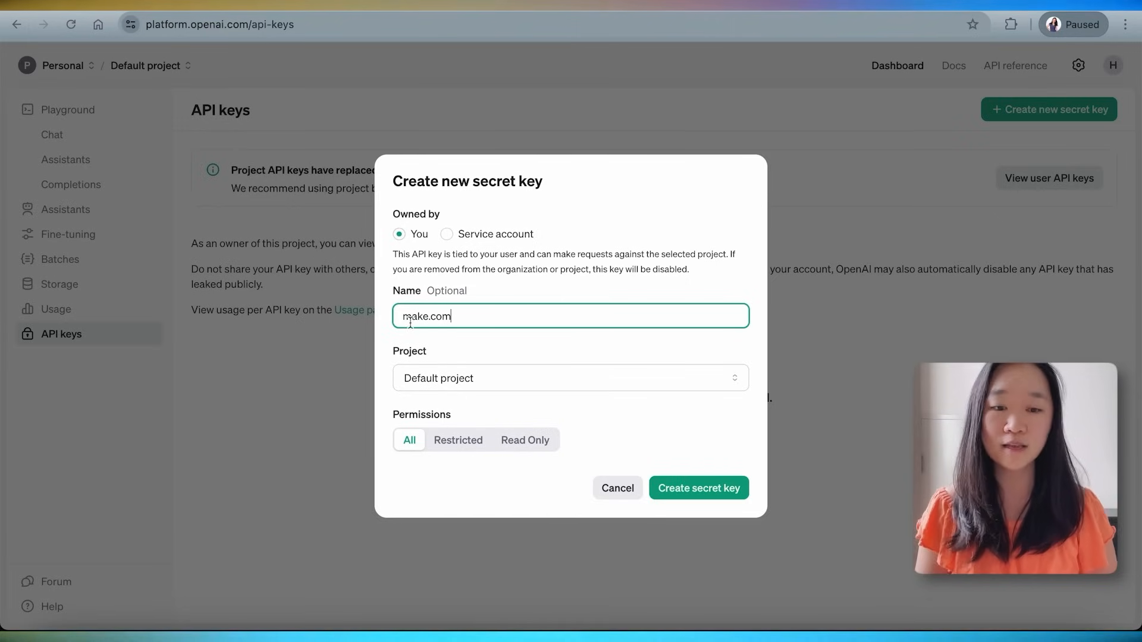
click(730, 487)
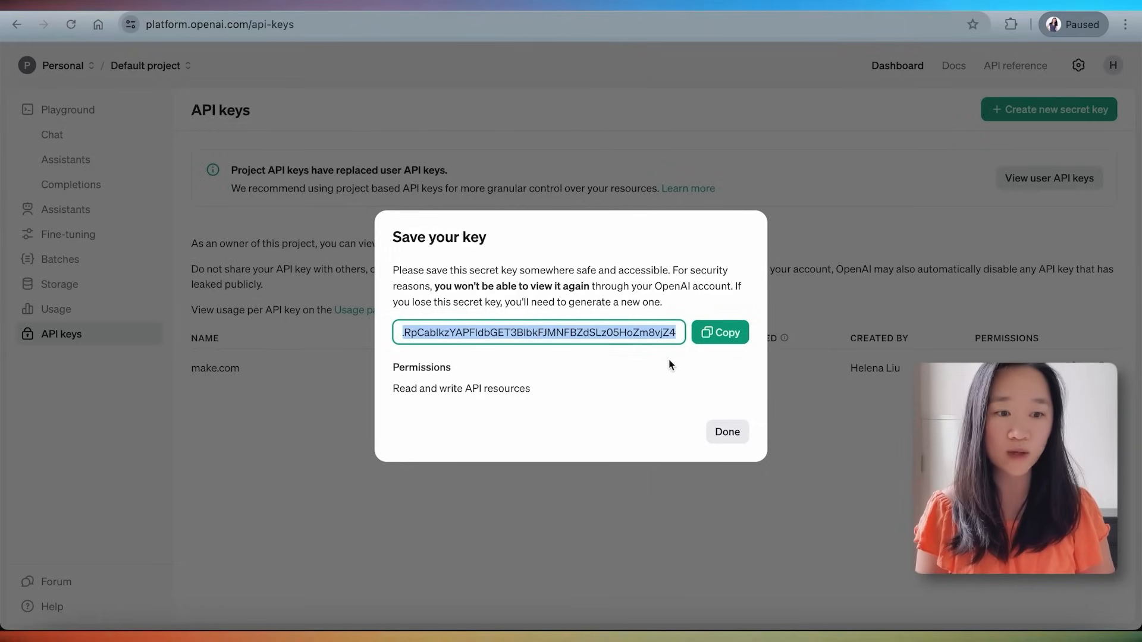
click(715, 339)
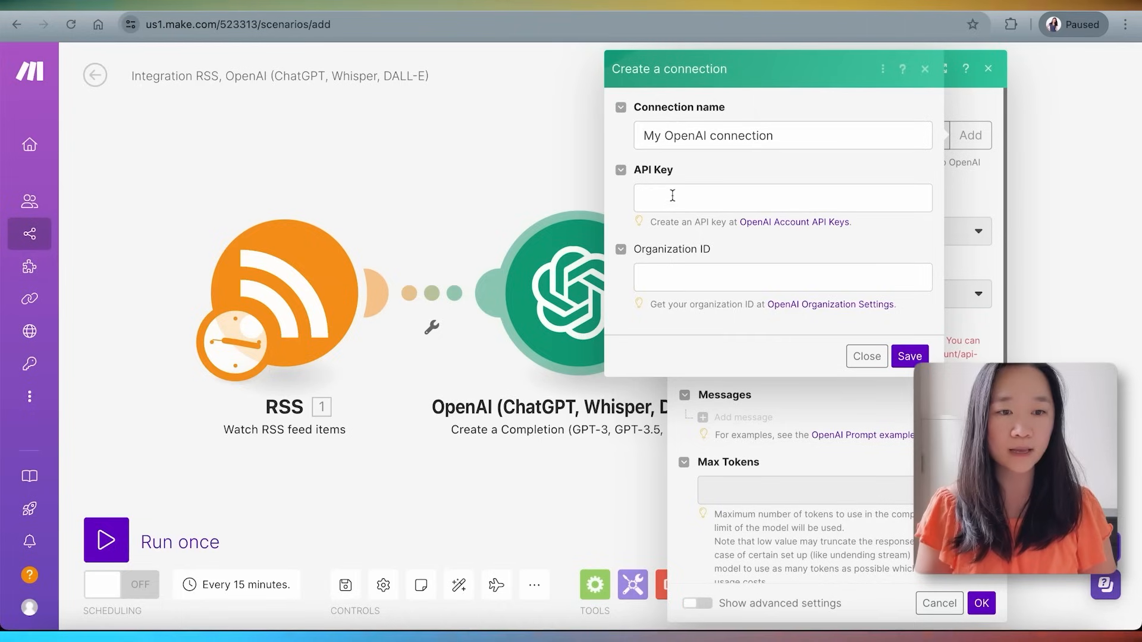
Back in Make, paste the API key into the new OpenAI connection and save the connection.
click(672, 195)
key(ctrl+v)
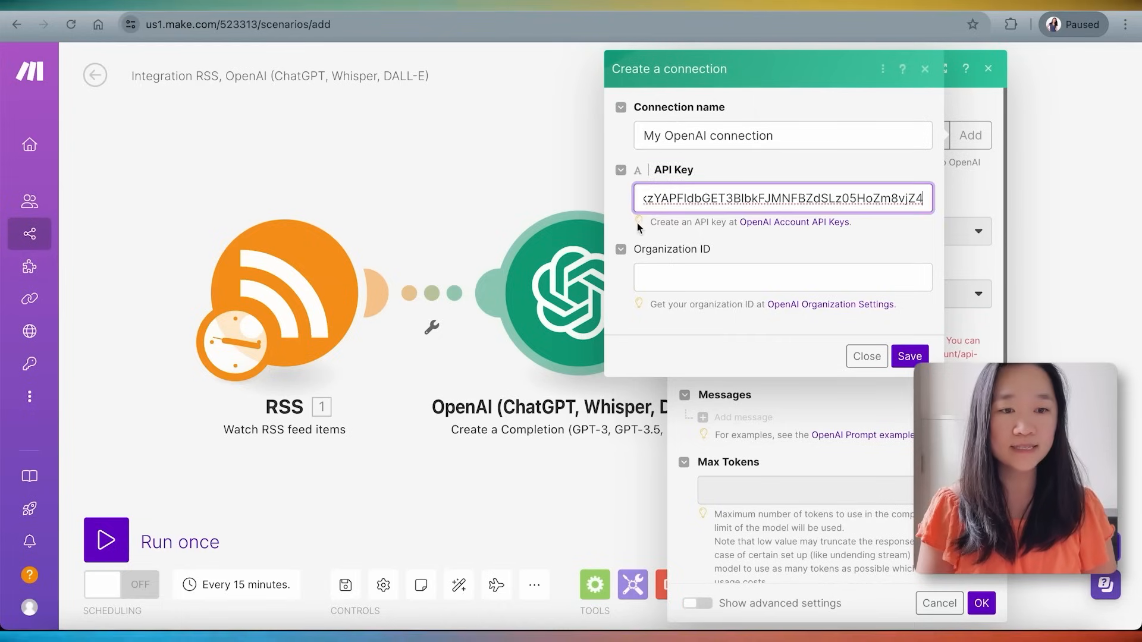
click(615, 205)
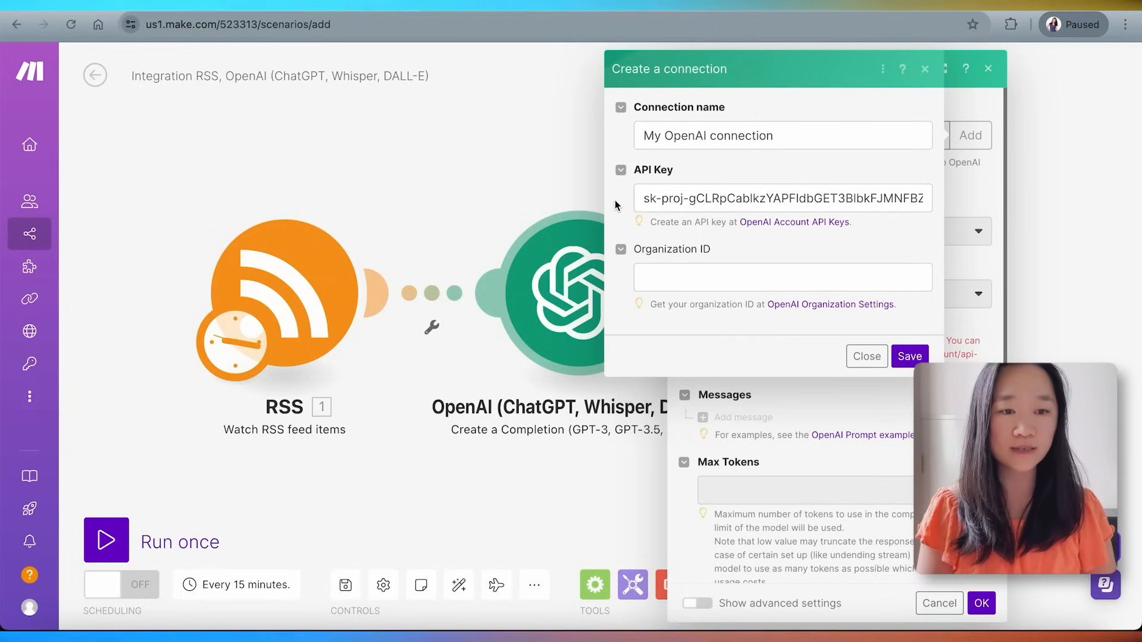
click(909, 356)
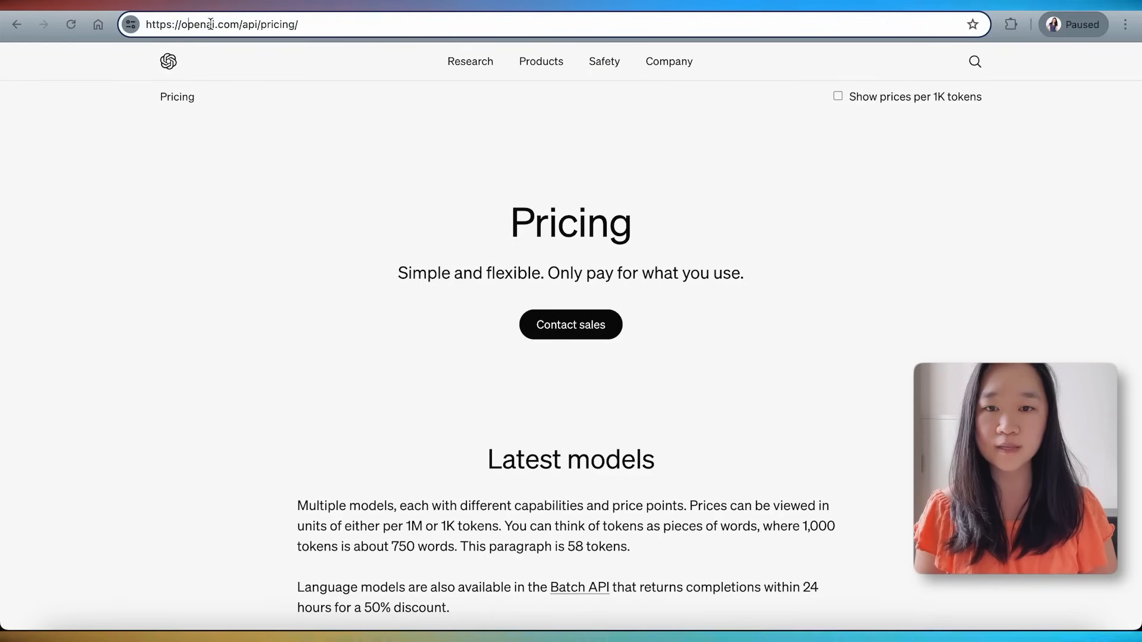
Examine the OpenAI API pricing page, comparing GPT-4o and GPT-3.5 Turbo and checking GPT-4o's input and output token prices.
click(362, 251)
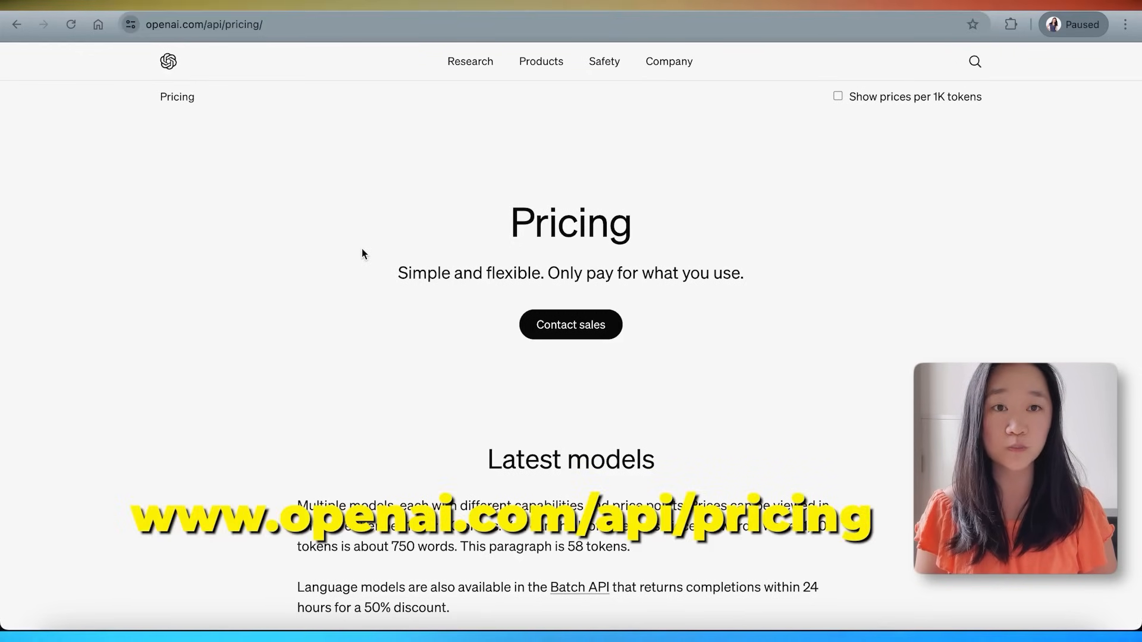
scroll(362, 252, down, 10)
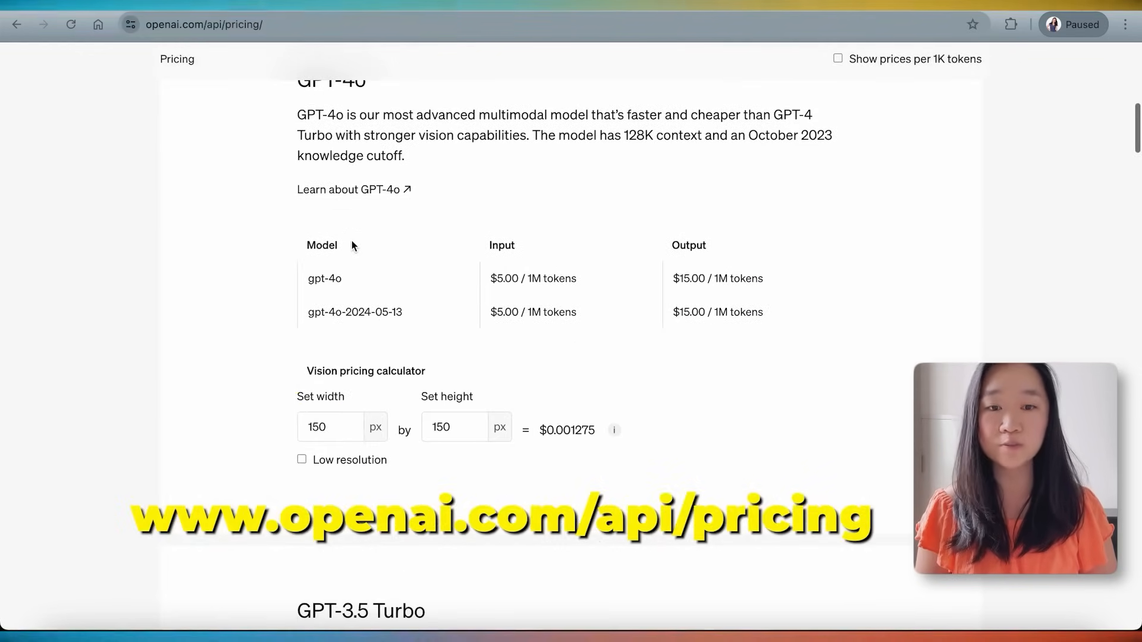
scroll(349, 207, up, 1)
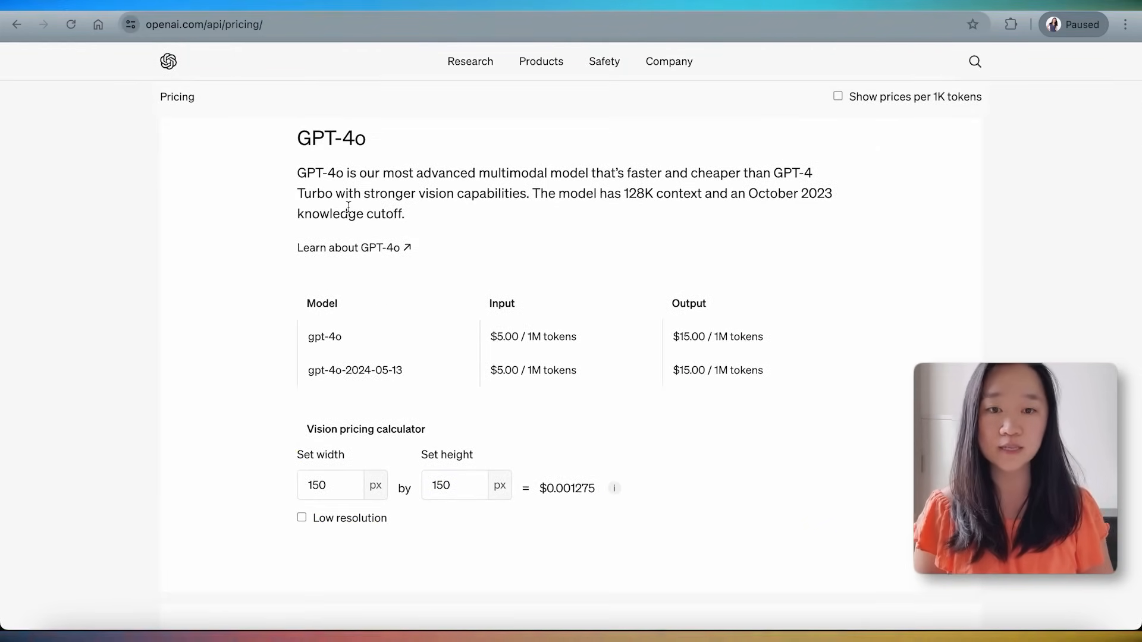
scroll(348, 207, down, 11)
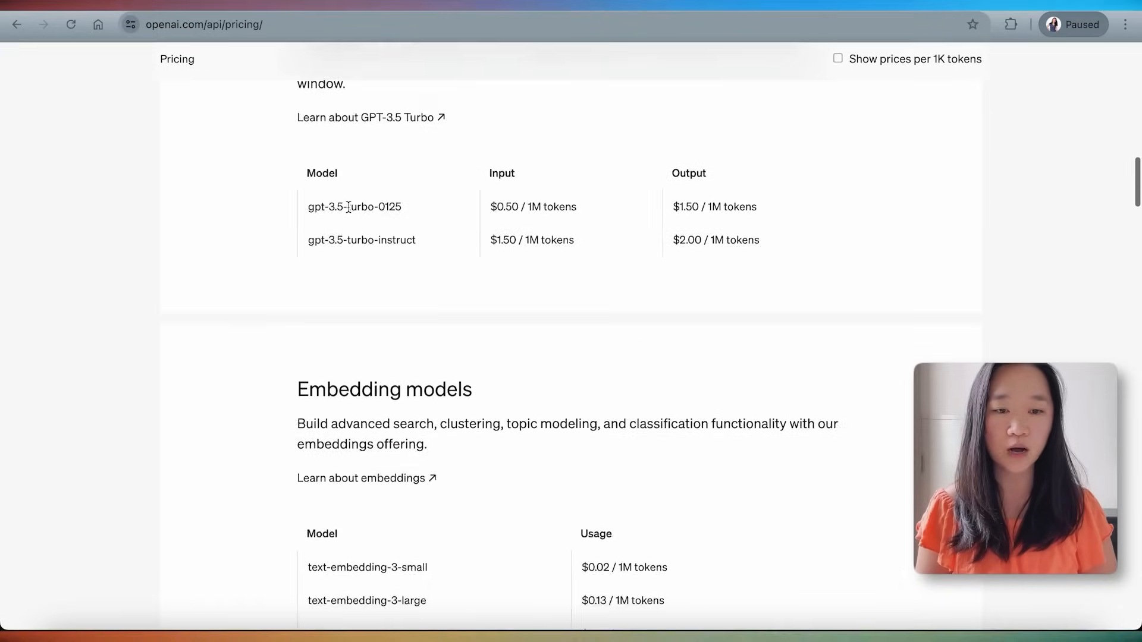
scroll(349, 207, up, 11)
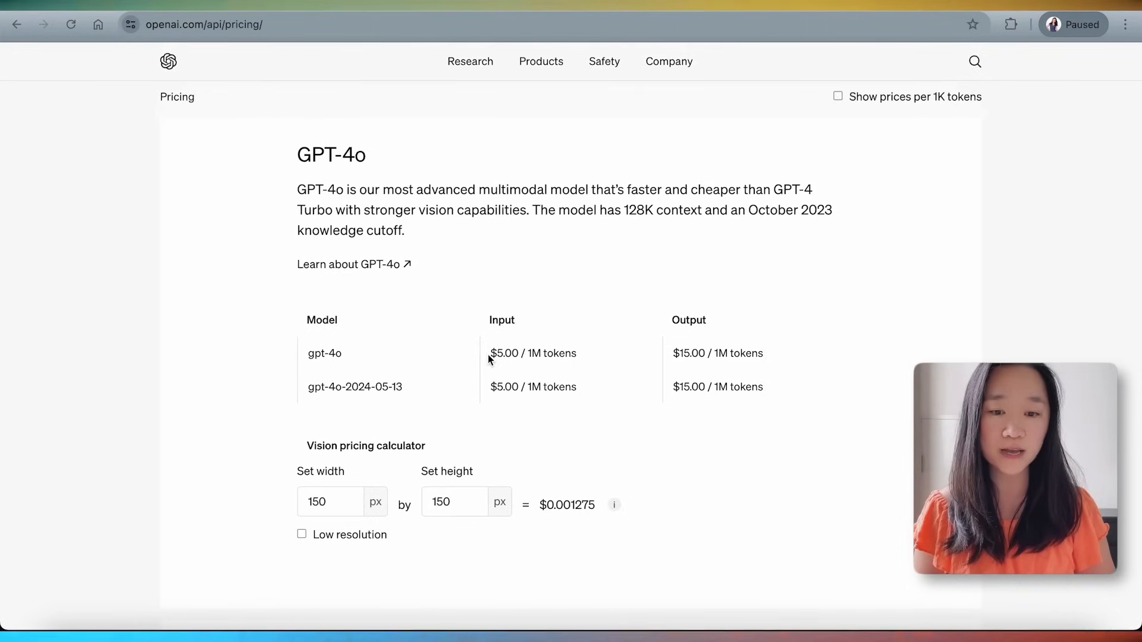
drag(499, 355, 562, 355)
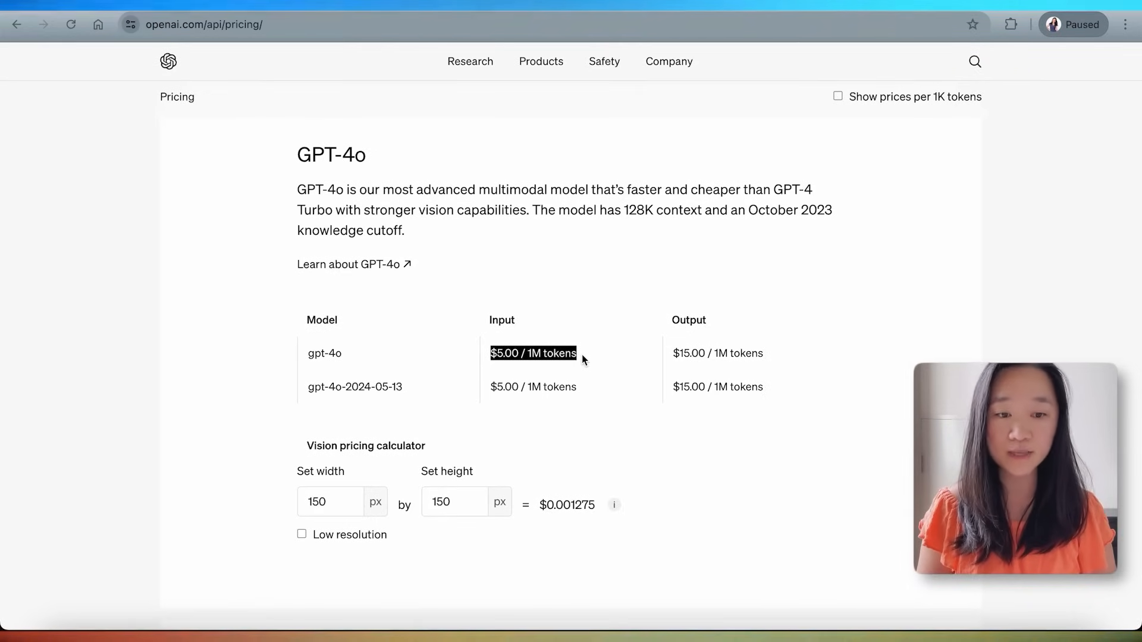
click(674, 357)
drag(711, 355, 767, 355)
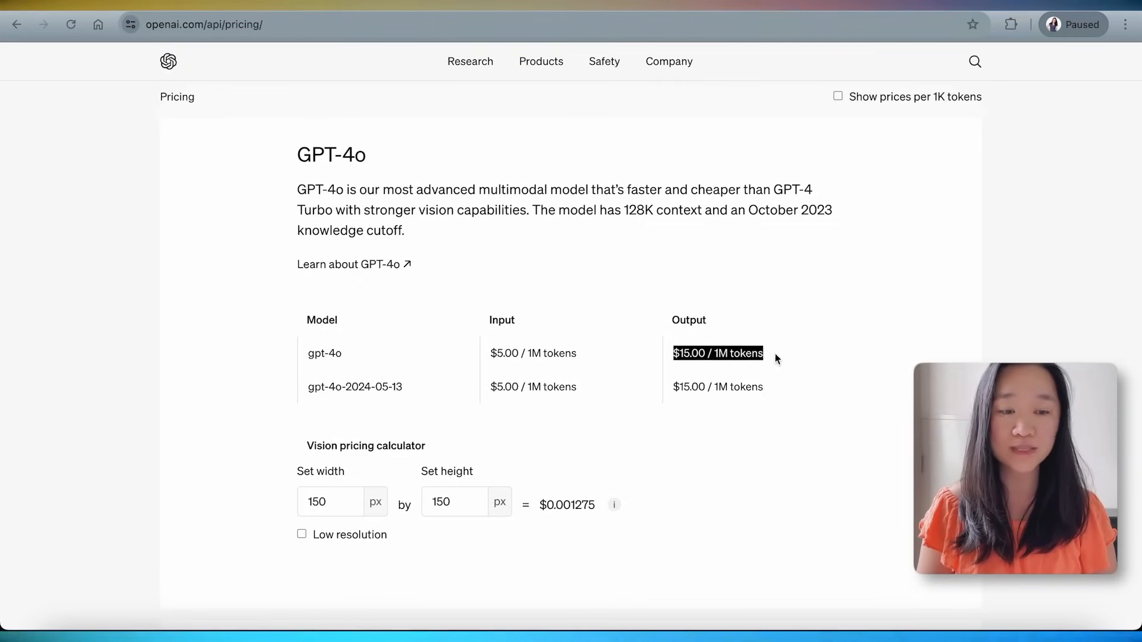
click(784, 356)
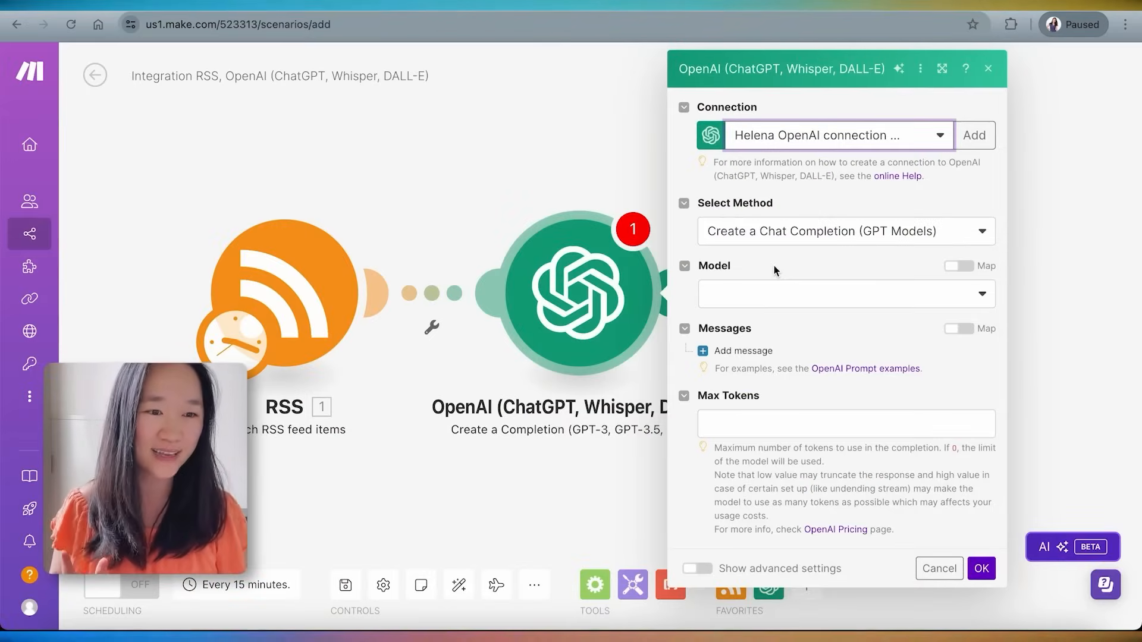
Set the model to gpt-4o (system) and add a User message prompting for an SEO-optimized article title from the RSS Title and URL.
click(755, 299)
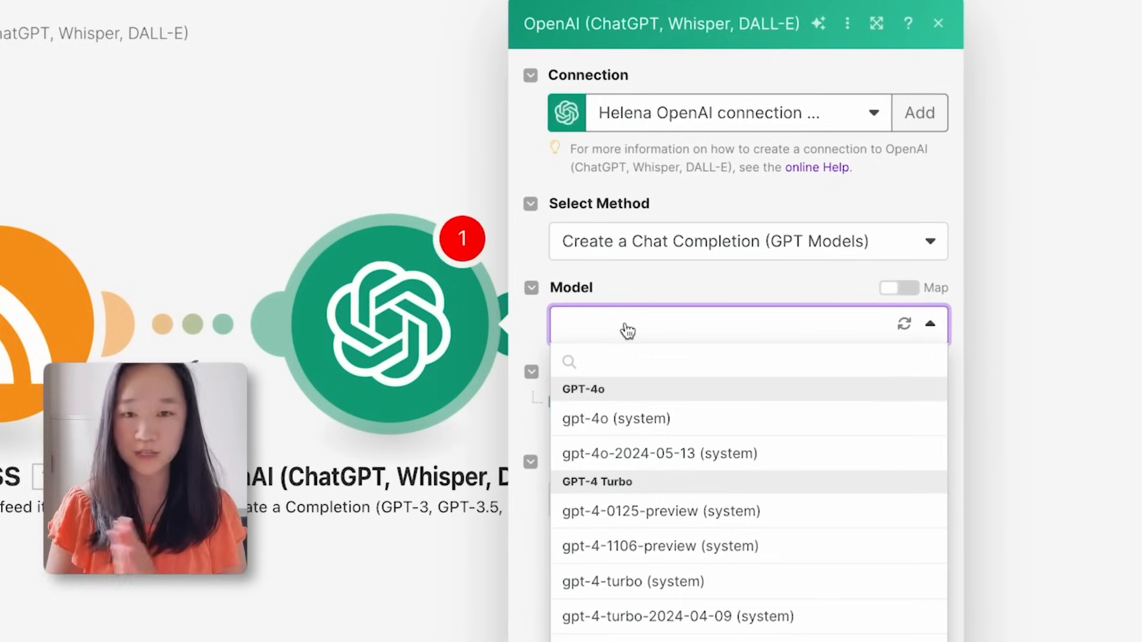
click(615, 418)
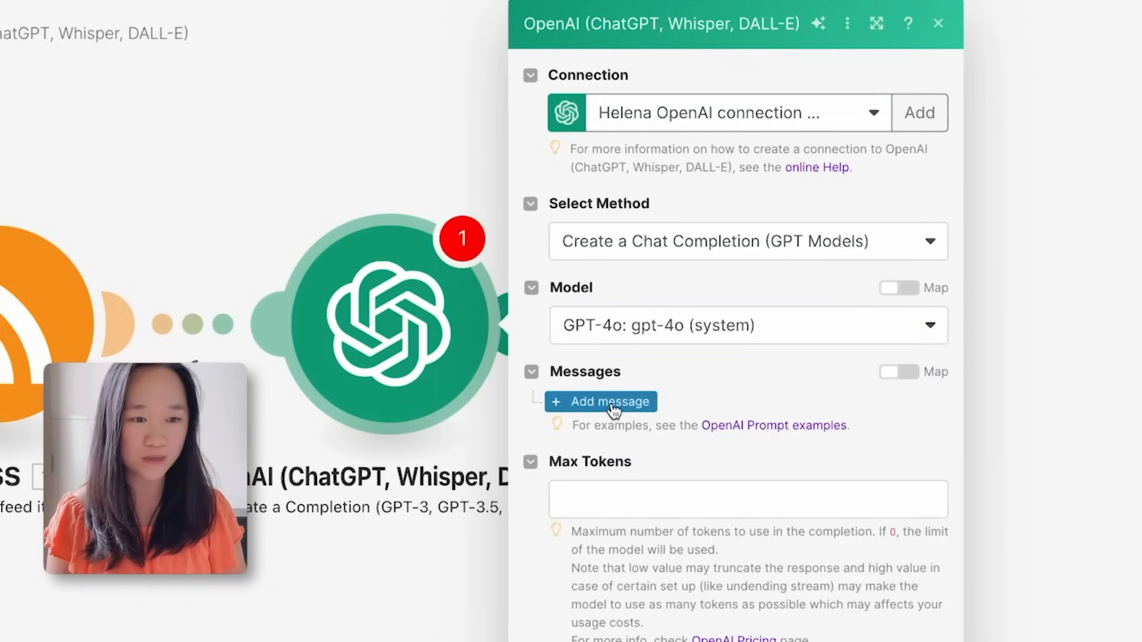
click(613, 409)
scroll(666, 389, down, 3)
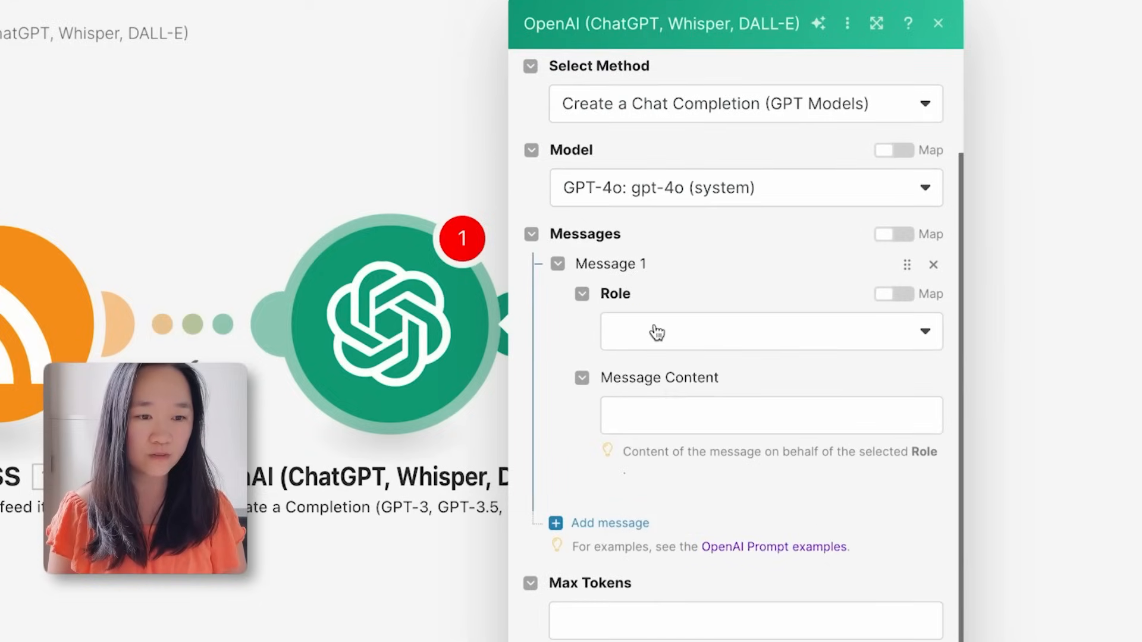
click(657, 332)
click(640, 413)
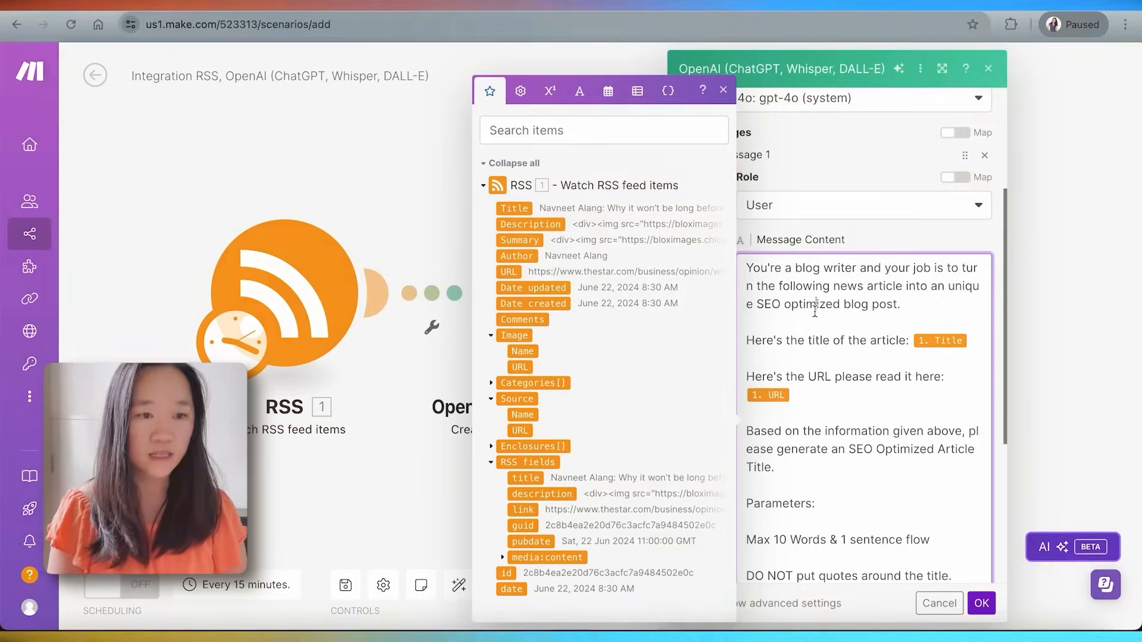
Review the prompt's opening instruction and reinsert the RSS Title field after "Here's the title of the article:".
click(816, 310)
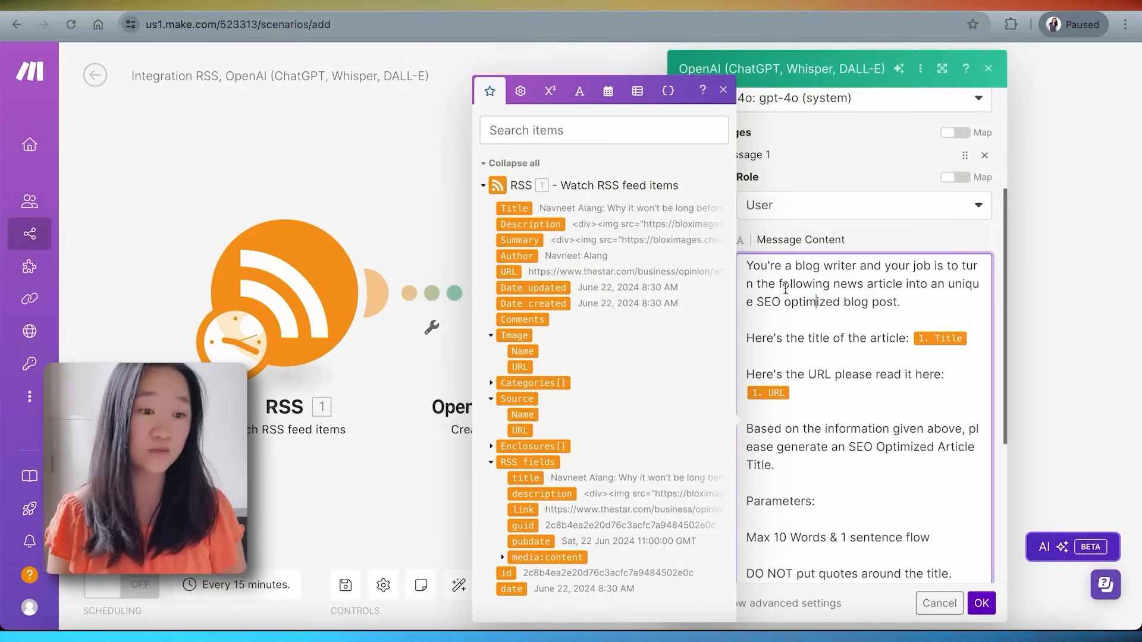
drag(817, 275, 865, 298)
scroll(864, 298, down, 3)
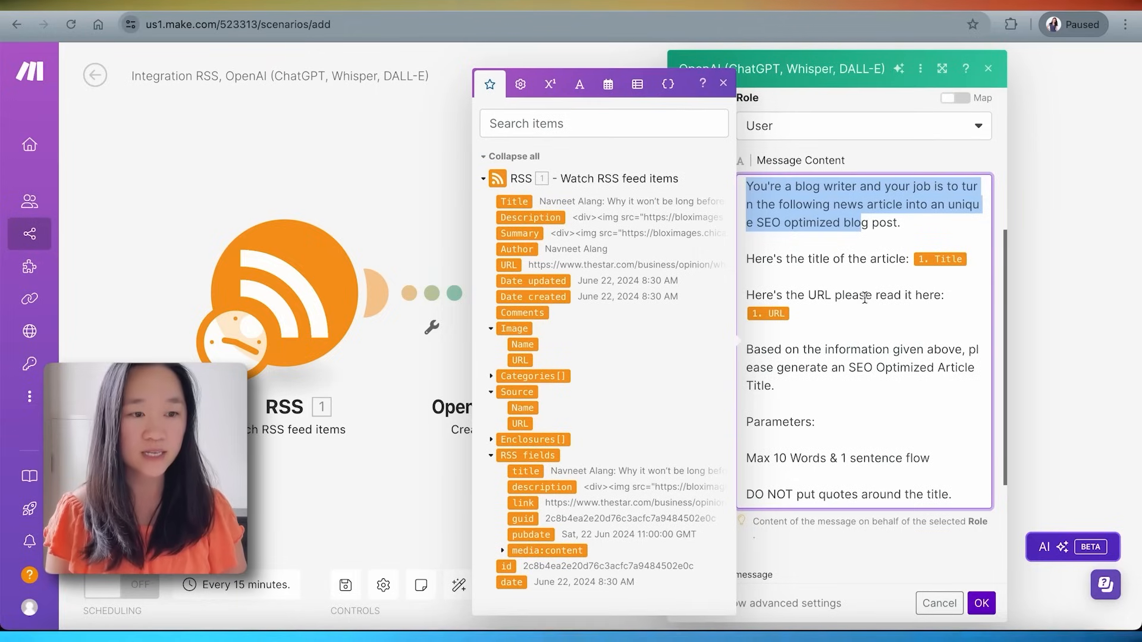
click(800, 258)
click(953, 265)
key(BackSpace)
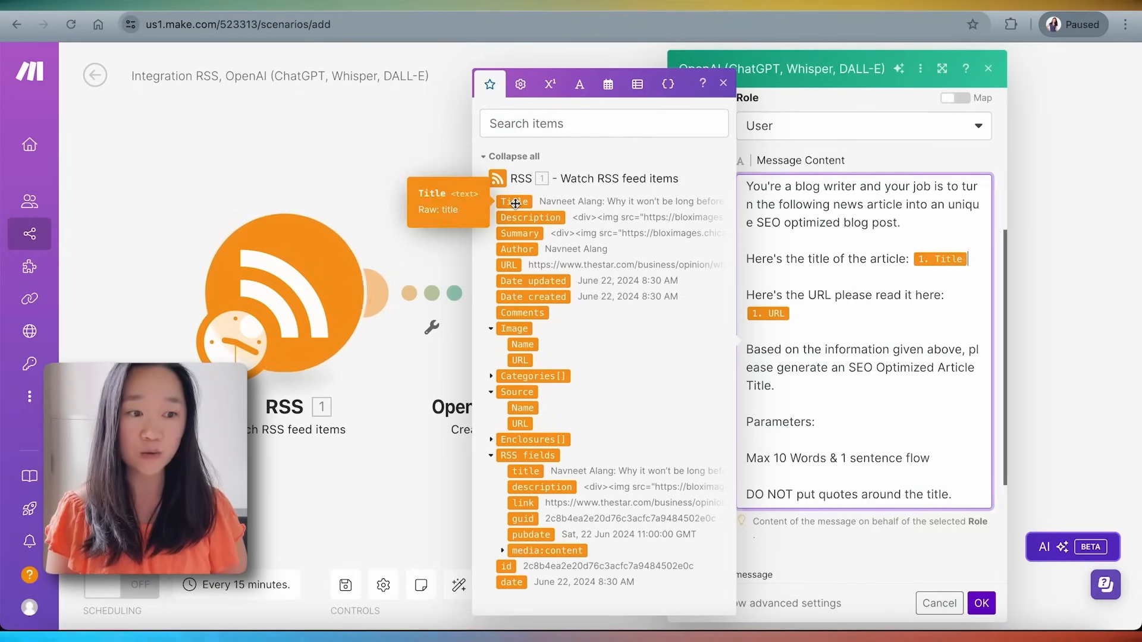
click(515, 201)
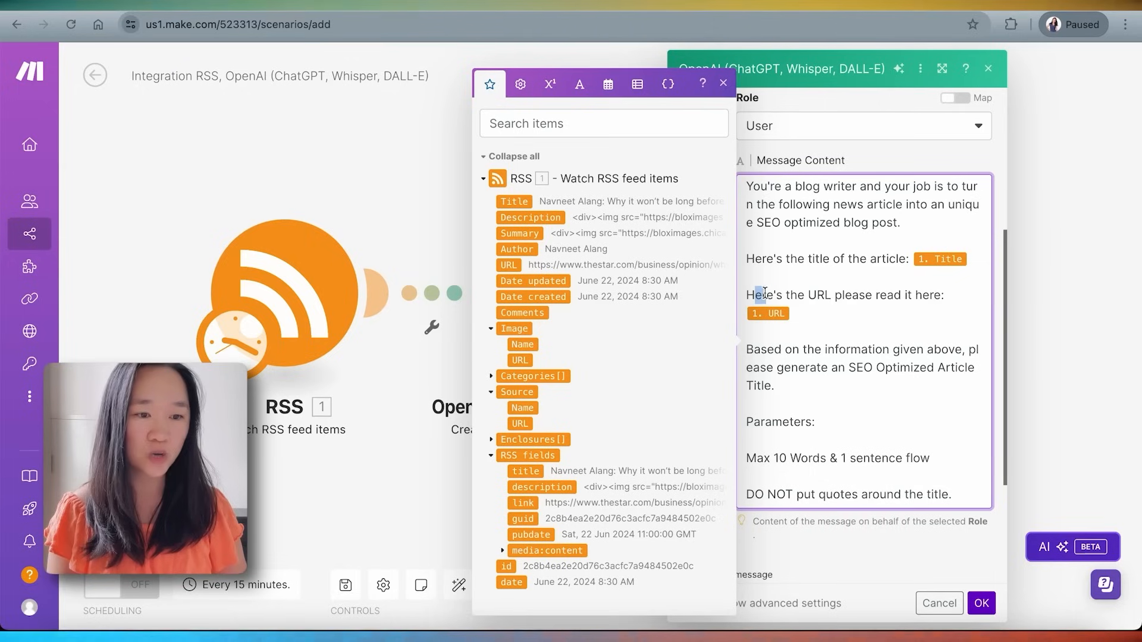
Check the prompt's URL line, 10-word limit and no-quotes rule, and save the OpenAI module's settings.
drag(774, 291, 906, 296)
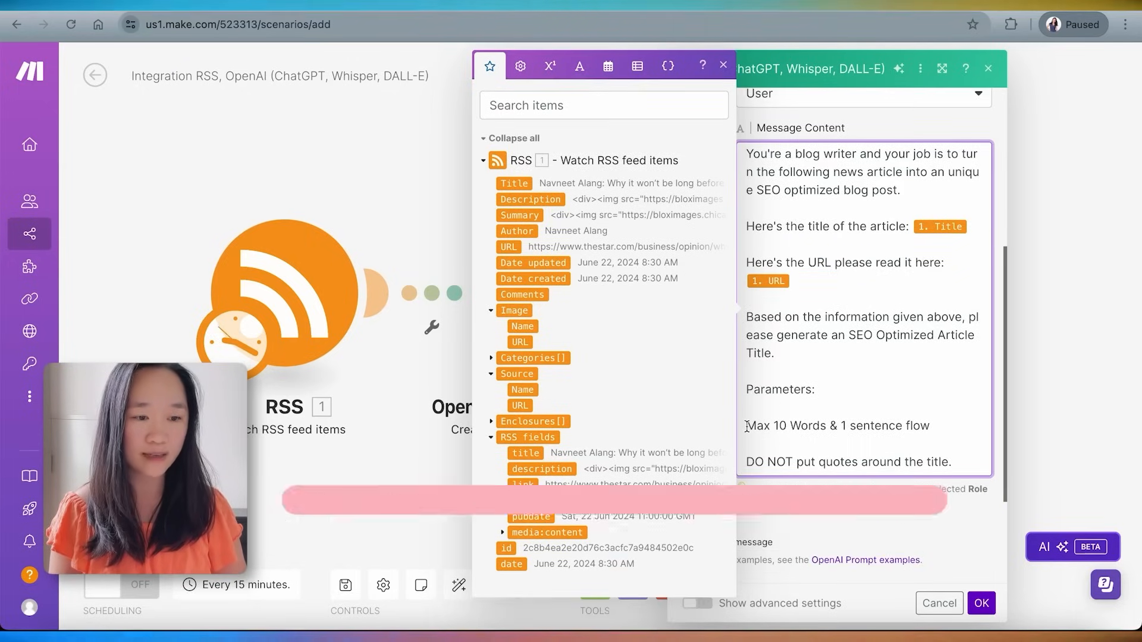
drag(748, 427, 835, 426)
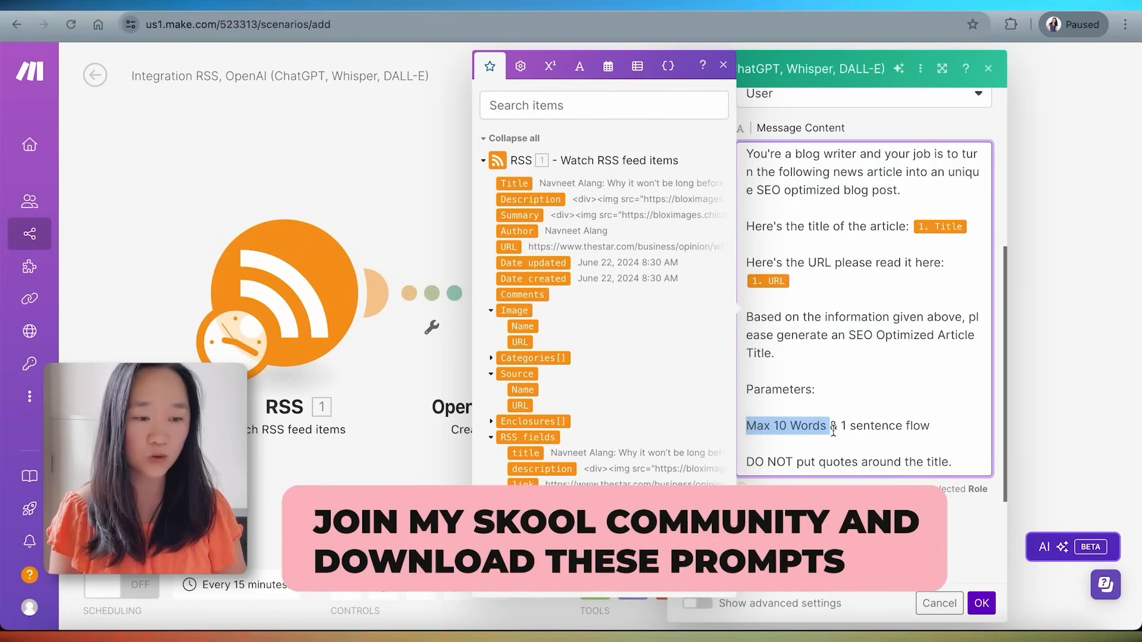
click(874, 424)
drag(765, 462, 831, 461)
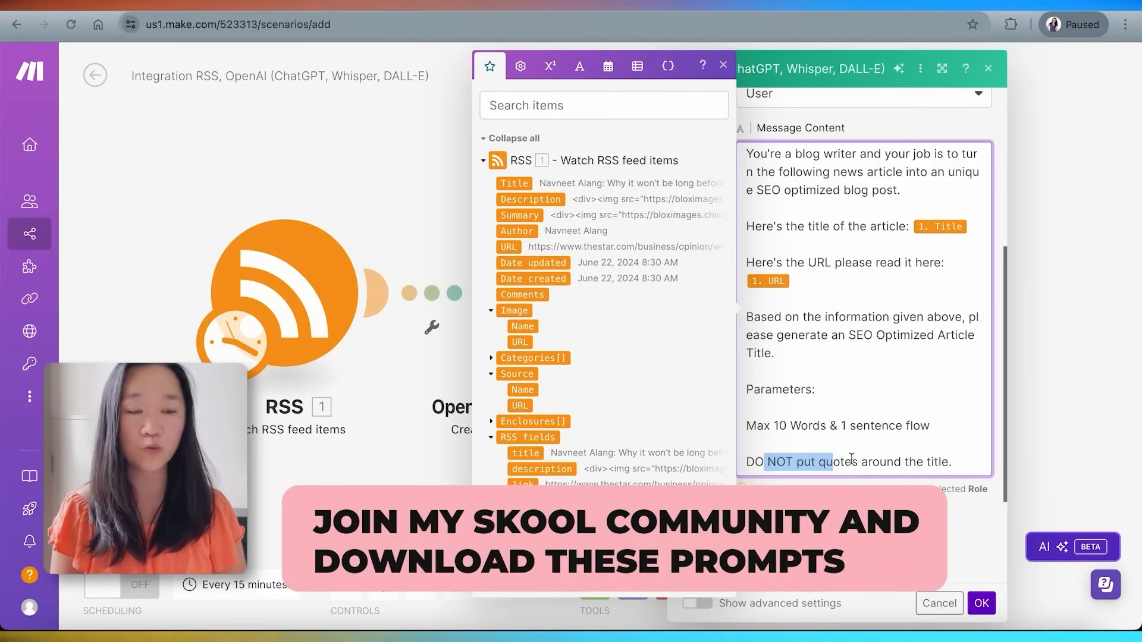
click(857, 462)
click(958, 582)
scroll(958, 439, down, 8)
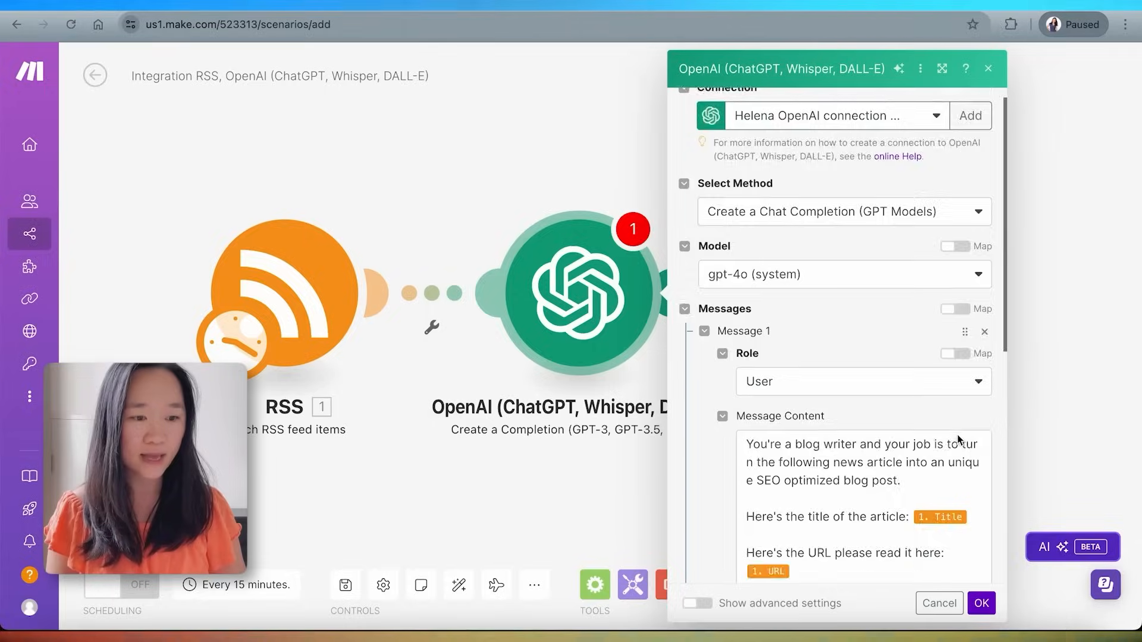
click(978, 604)
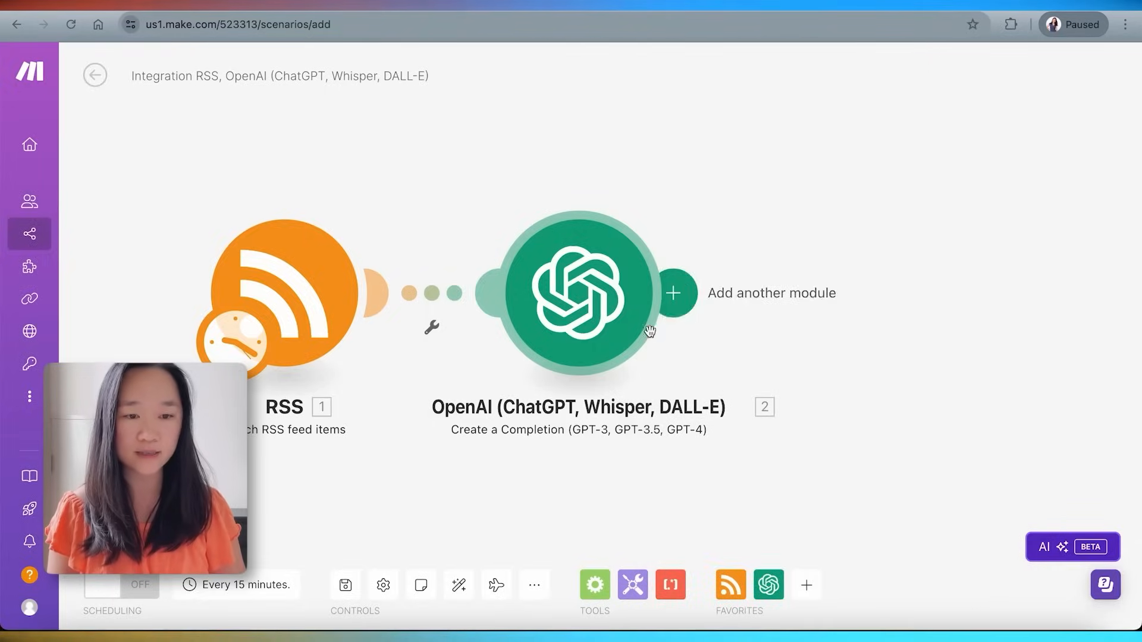
Rename the OpenAI module as Blog Title.
scroll(611, 293, down, 5)
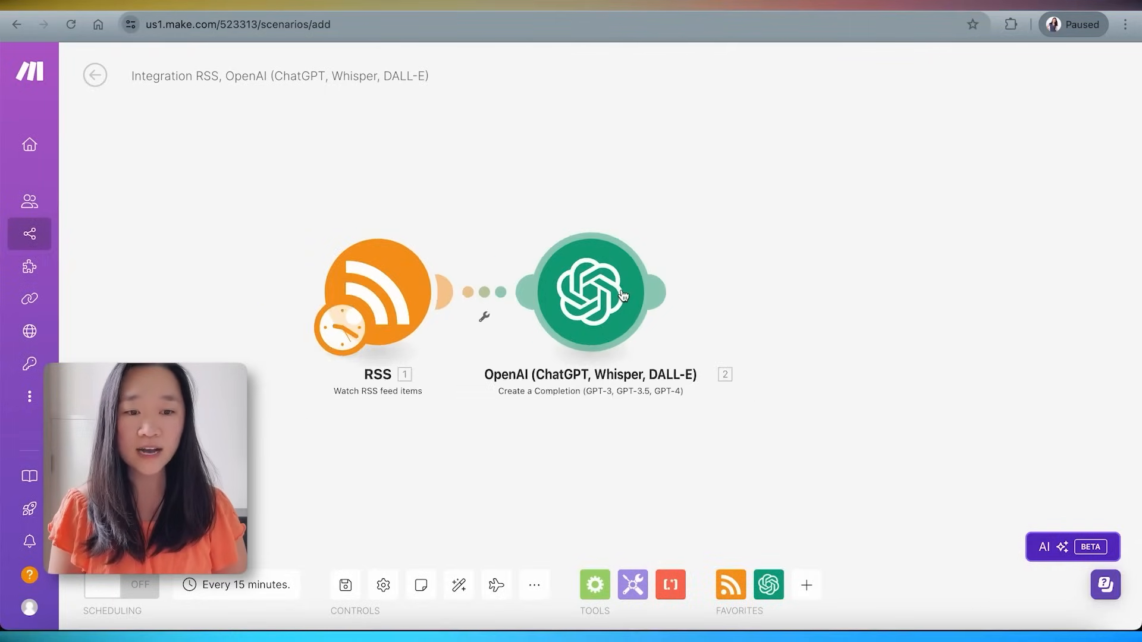
drag(652, 307, 587, 311)
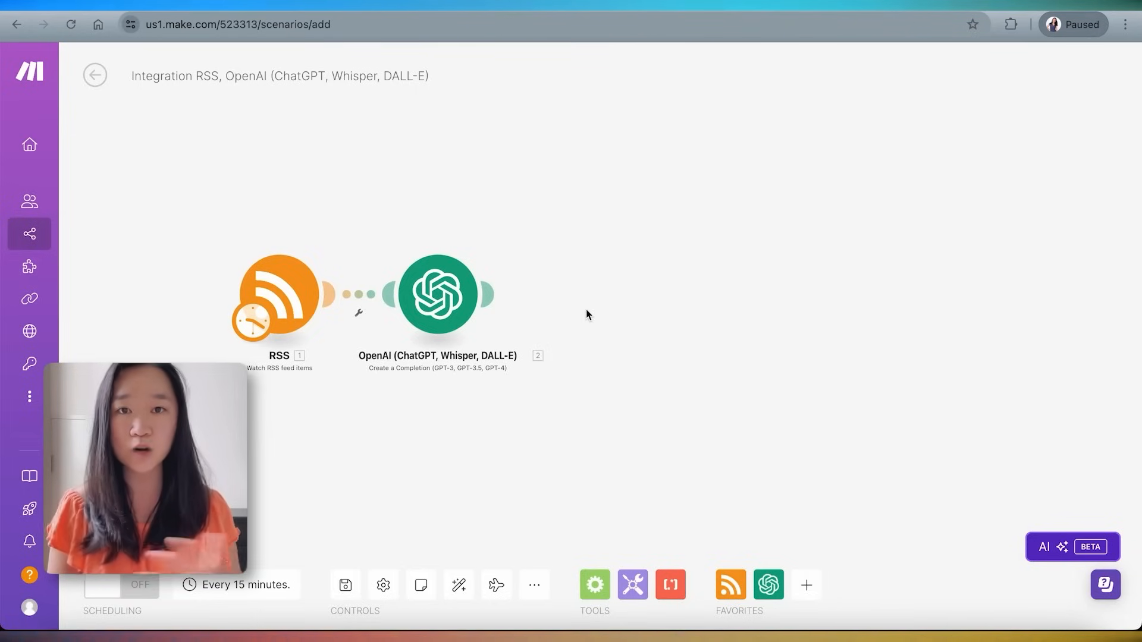
right_click(440, 295)
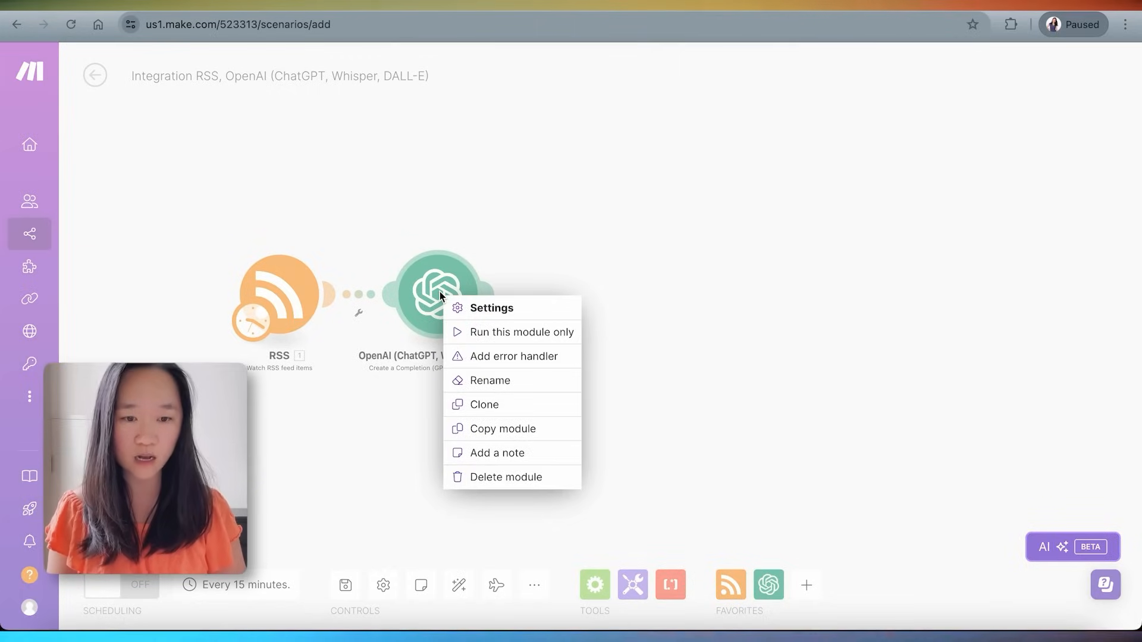
click(469, 380)
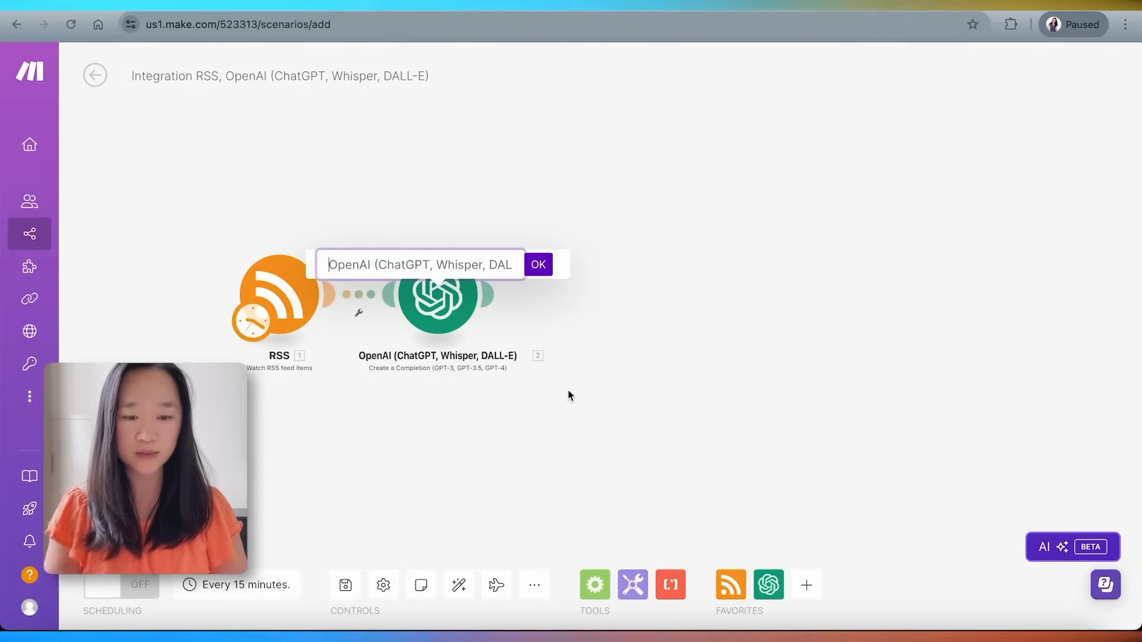
text(Blog Title)
click(541, 273)
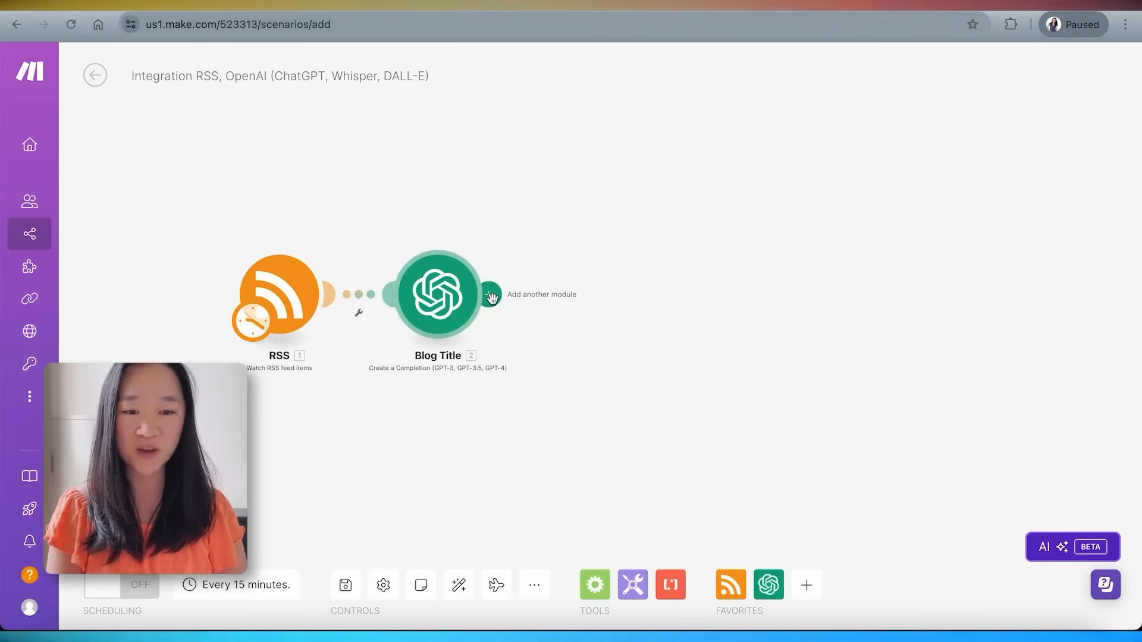
Add an OpenAI Create a Completion module after Blog Title and set its model to gpt-4o (system).
click(491, 297)
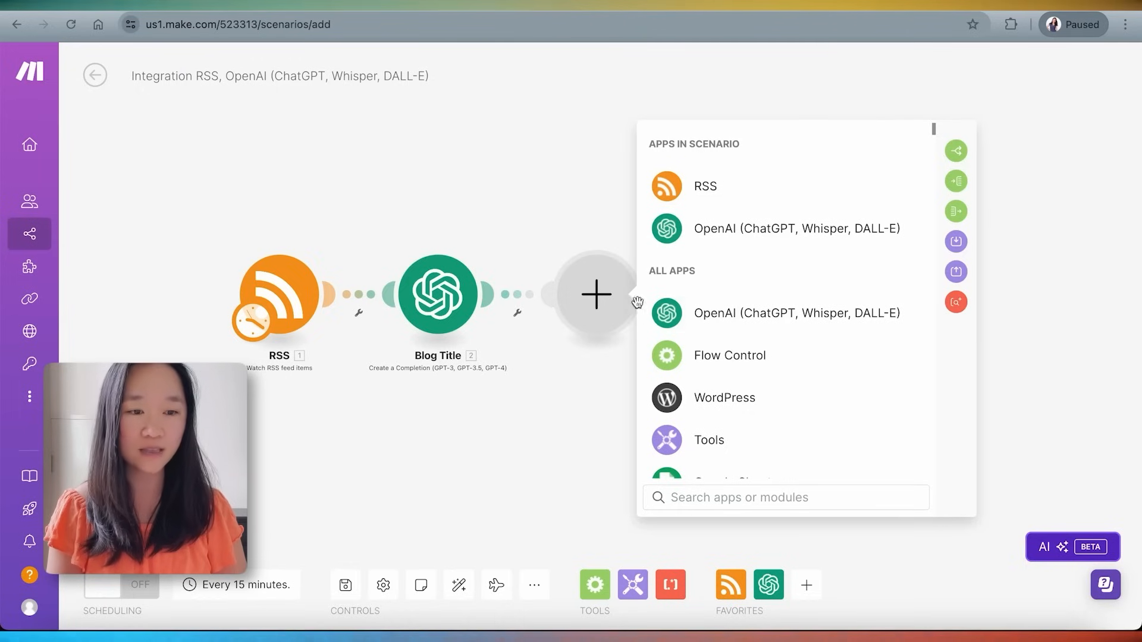
click(723, 314)
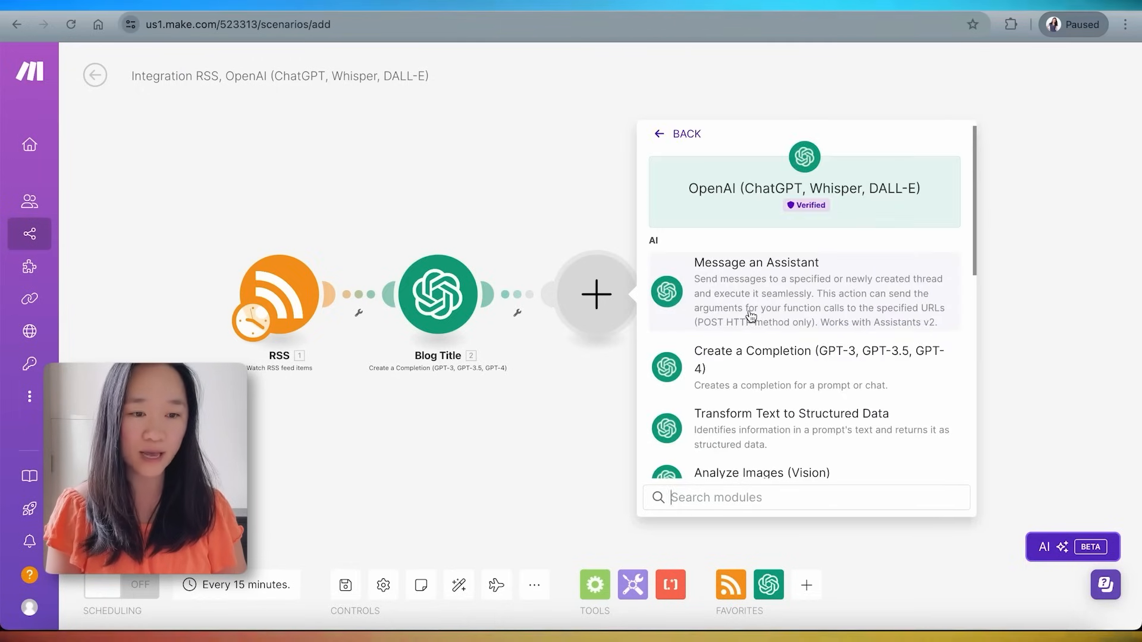
click(723, 369)
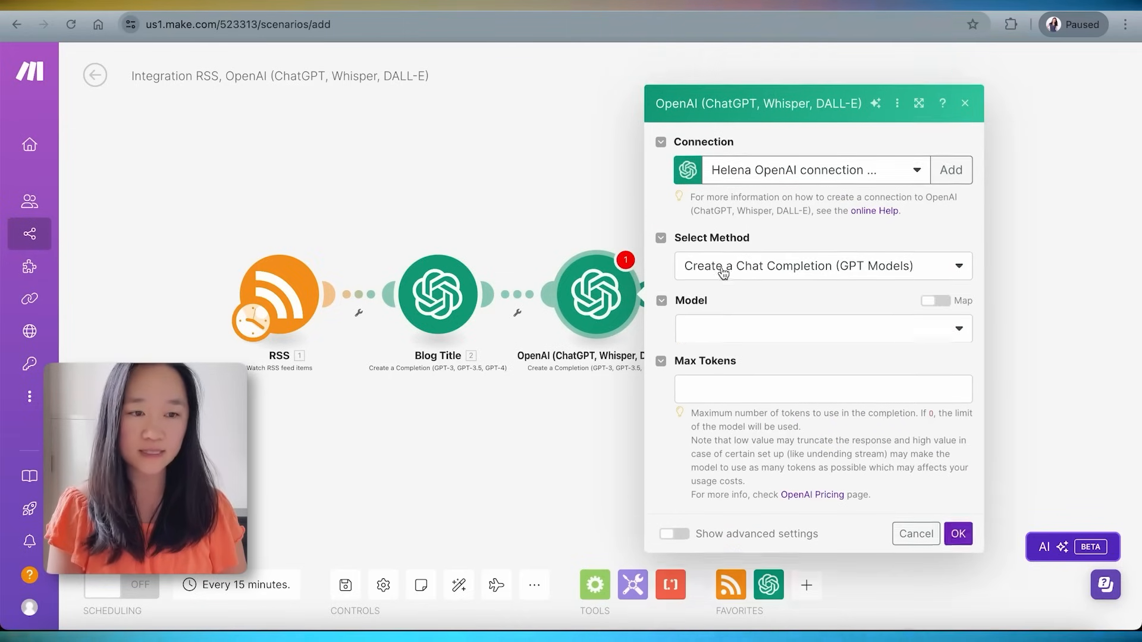
click(717, 297)
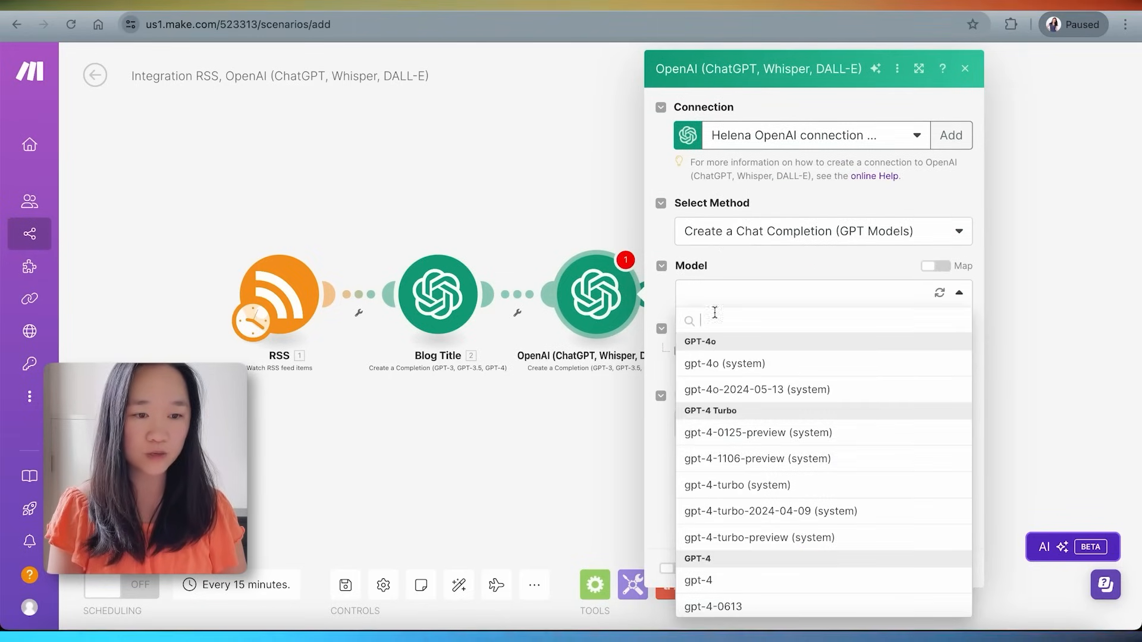
click(723, 366)
Add a User message with the pasted prompt requesting a Dall-e 3 image prompt for a blog post based on the RSS URL.
click(690, 352)
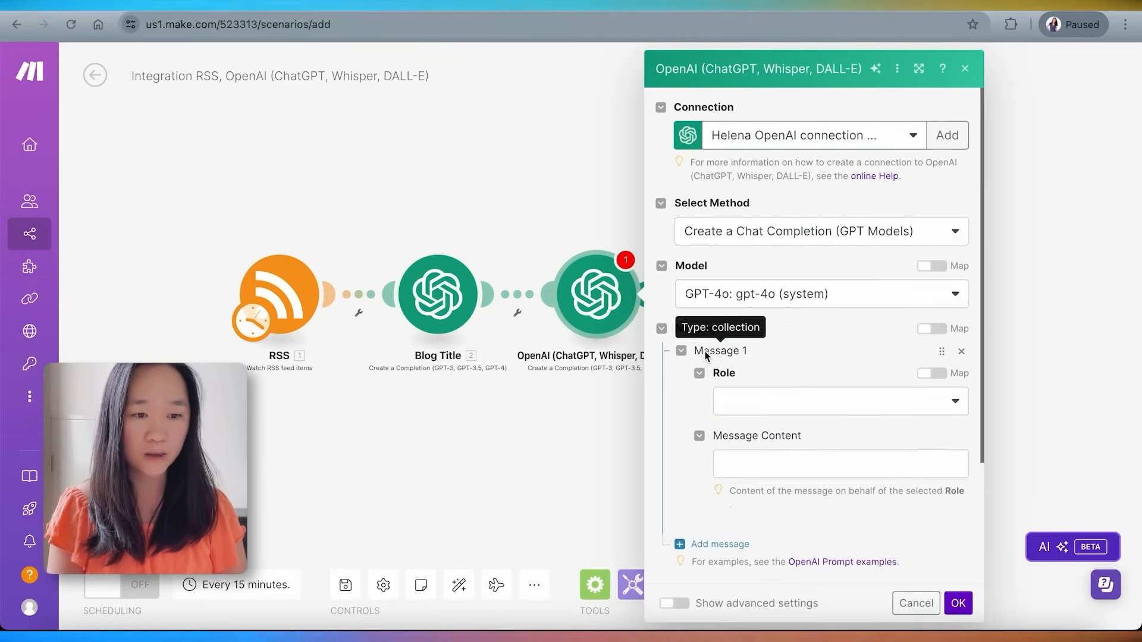
scroll(705, 355, down, 2)
click(757, 315)
click(747, 357)
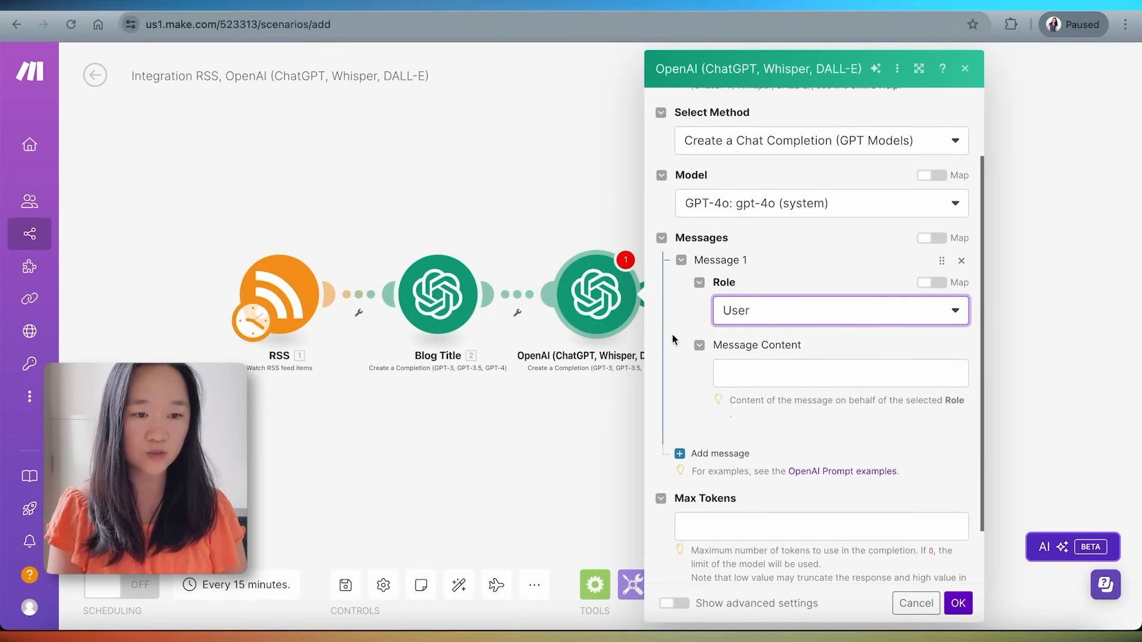
click(742, 374)
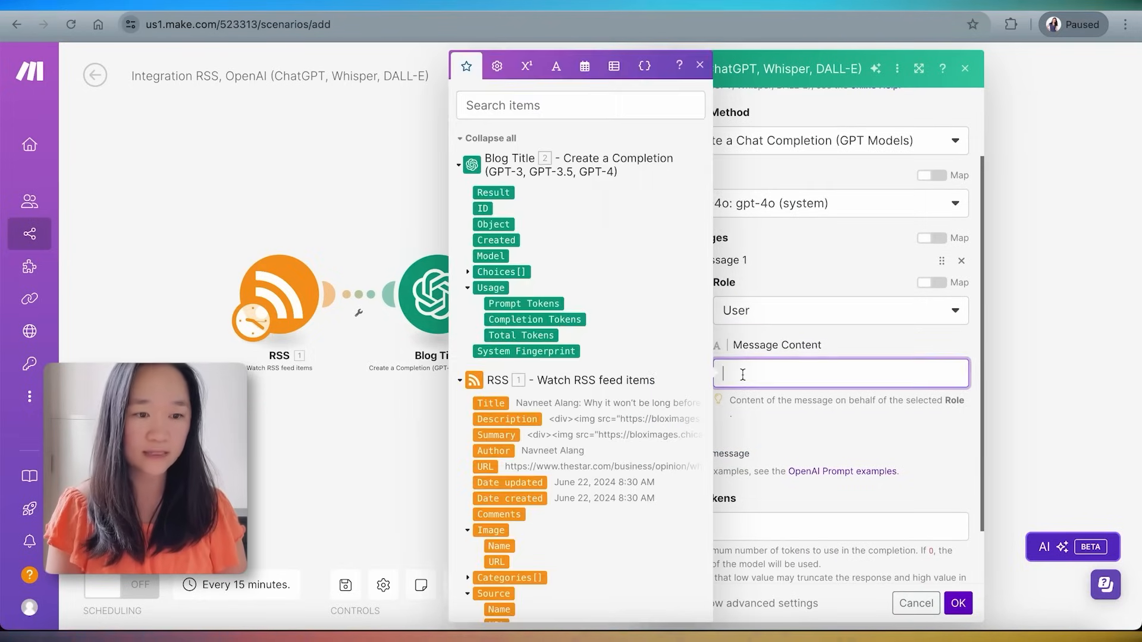
key(ctrl+v)
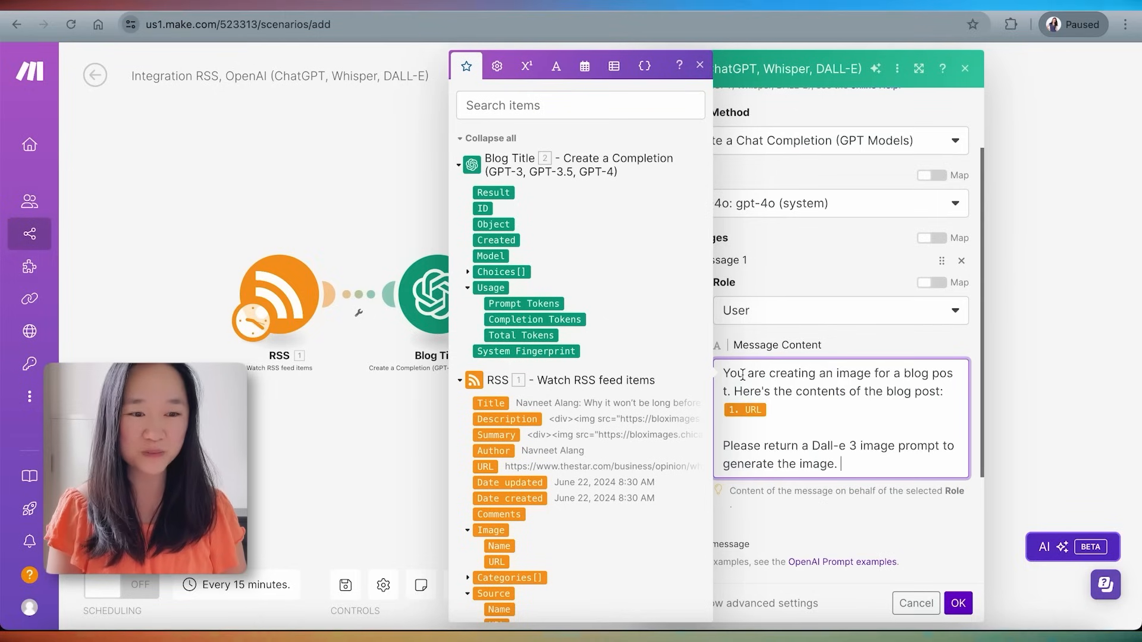
scroll(744, 381, down, 1)
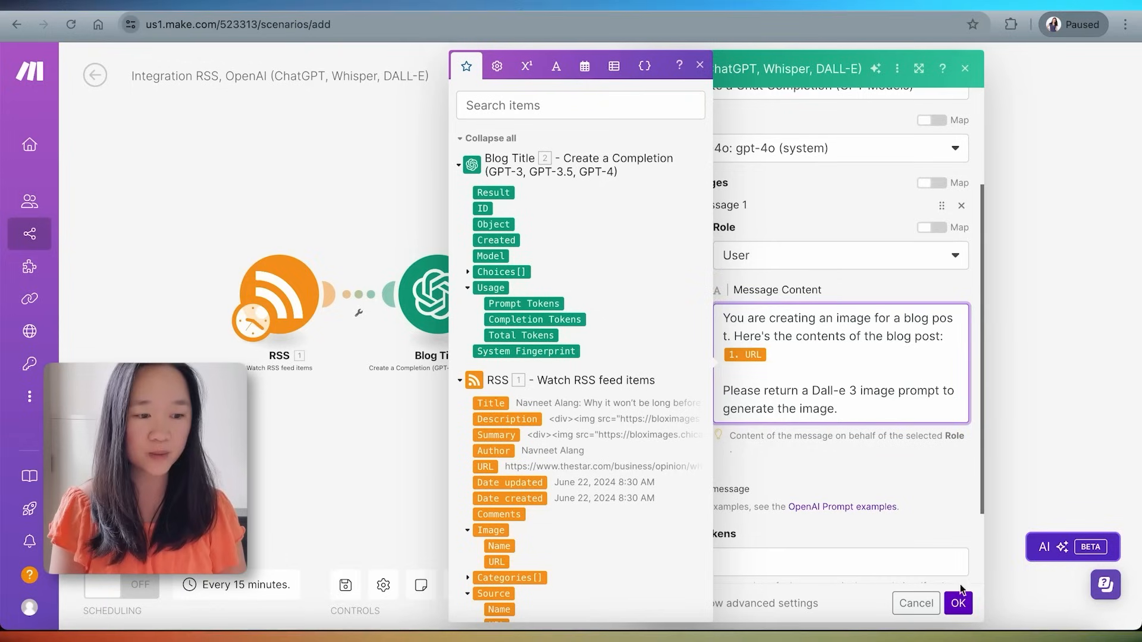
Set Max Tokens to 1000 and save the second OpenAI module's settings.
click(860, 557)
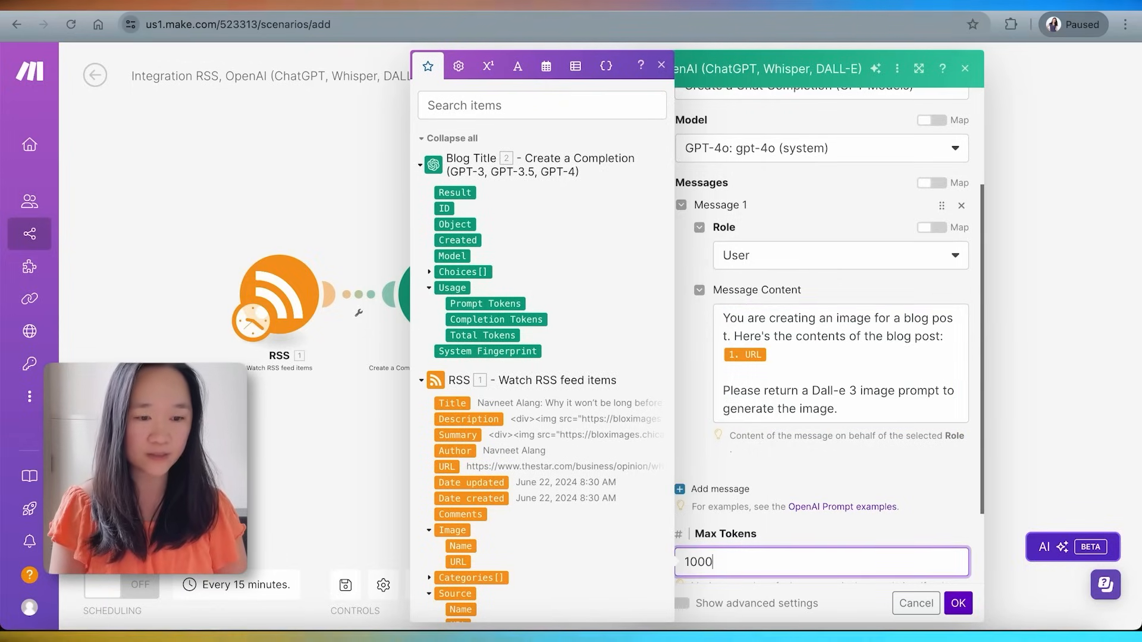
click(912, 518)
scroll(930, 509, down, 2)
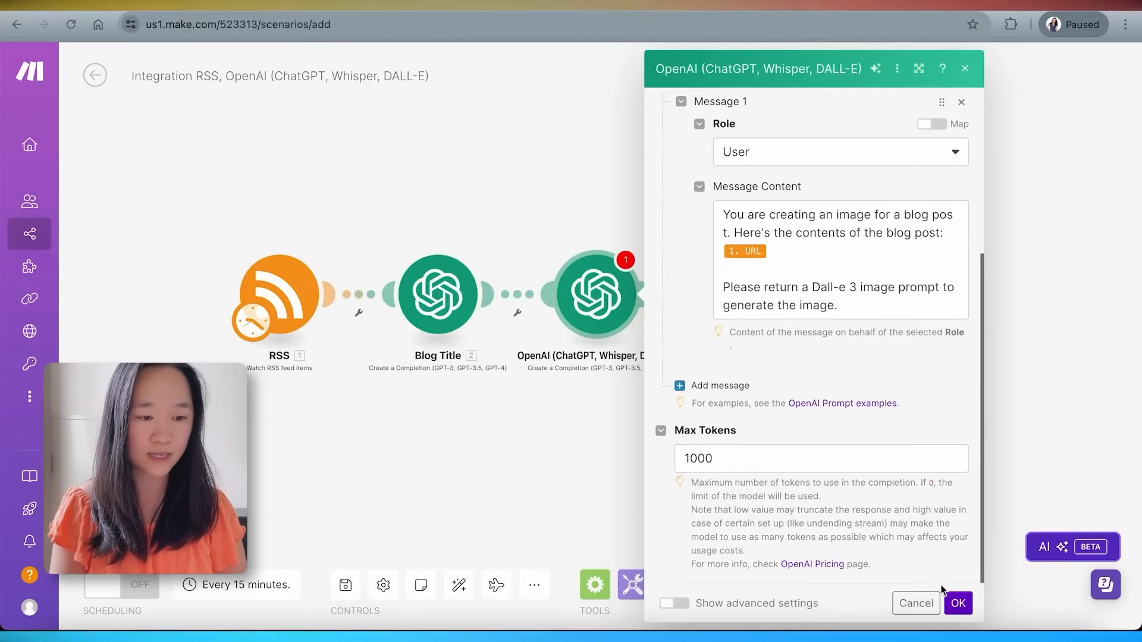
click(955, 603)
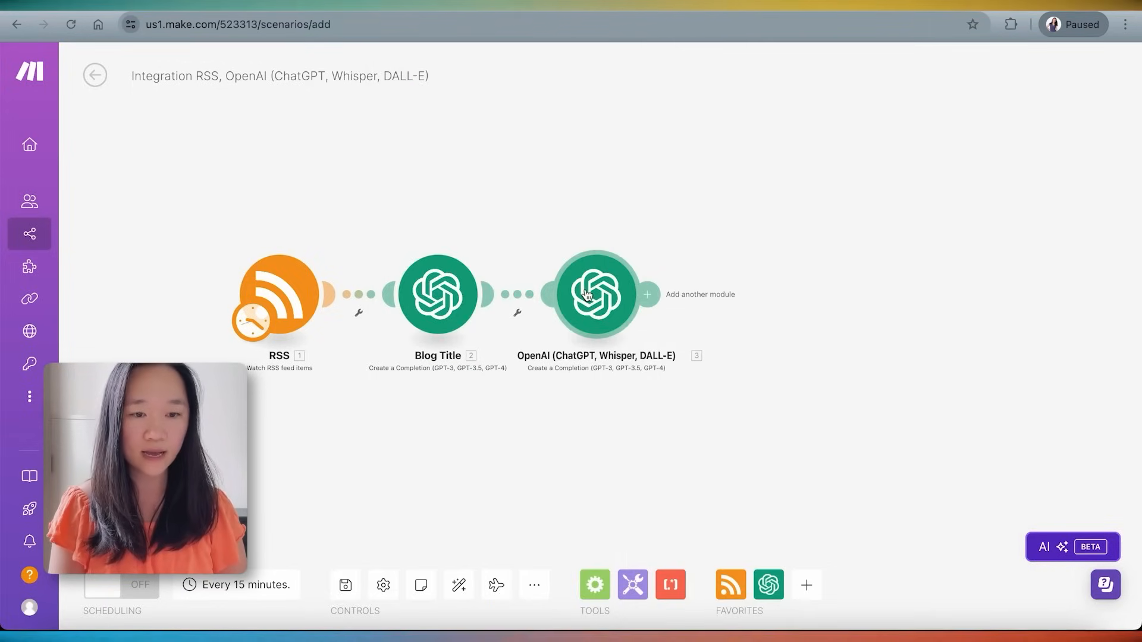
Rename the second OpenAI module as Image generation prompt.
right_click(586, 294)
click(616, 383)
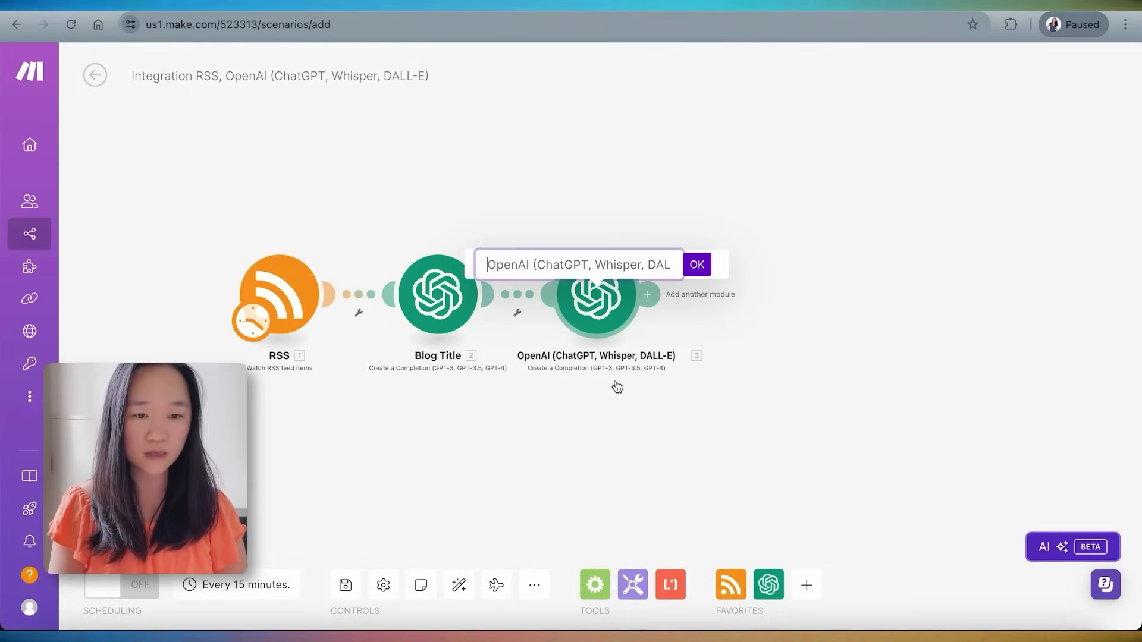
text(Image generatio)
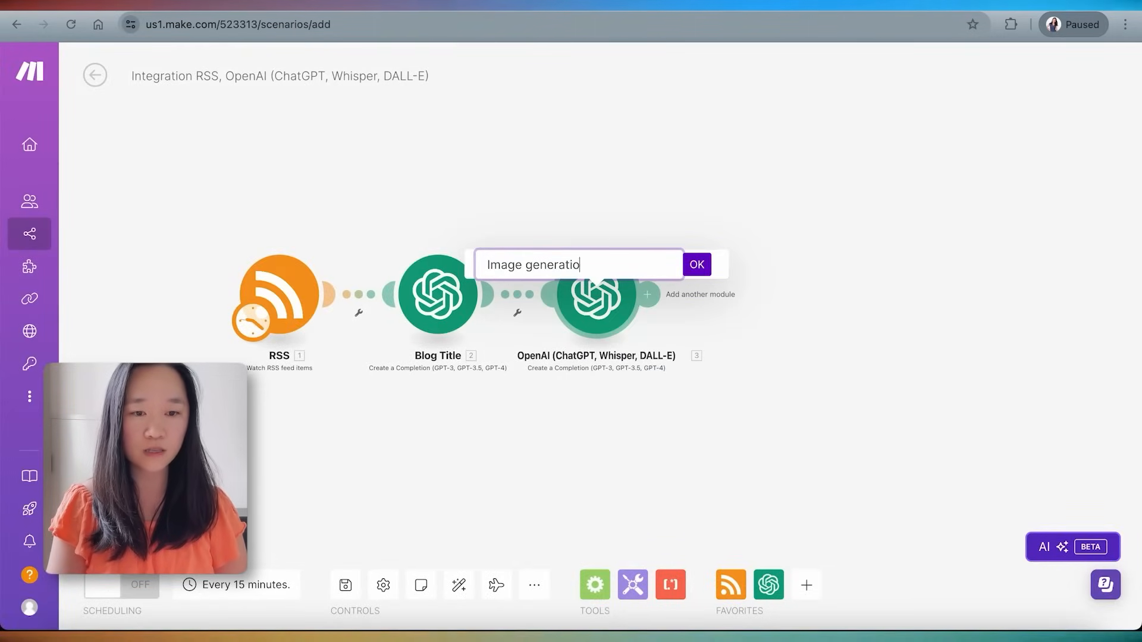
text(n rpprompt)
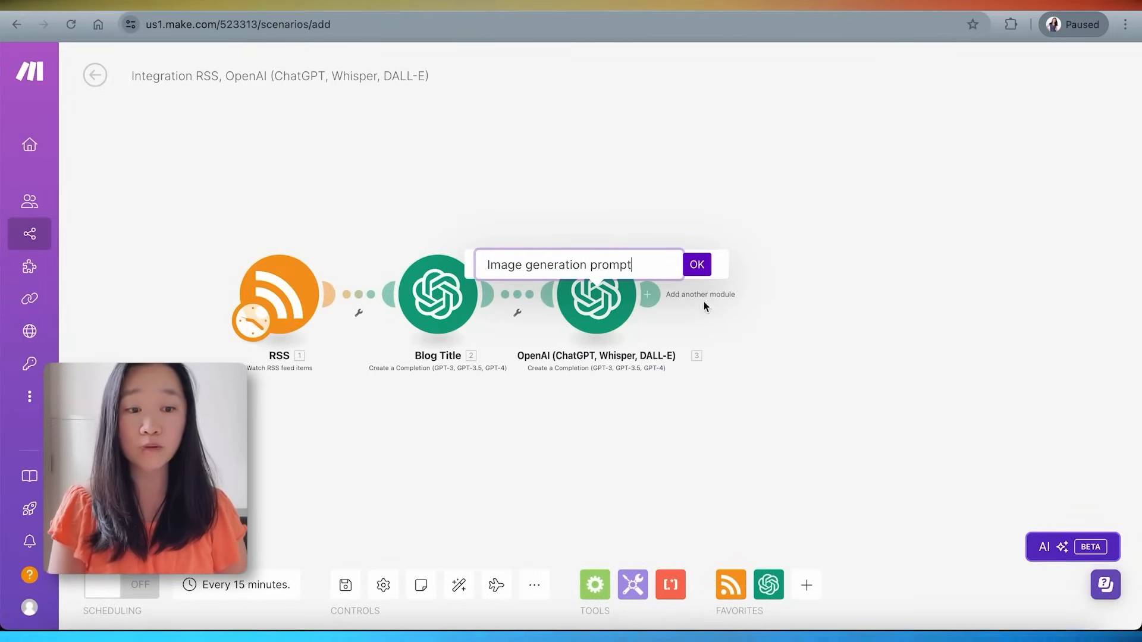
click(697, 264)
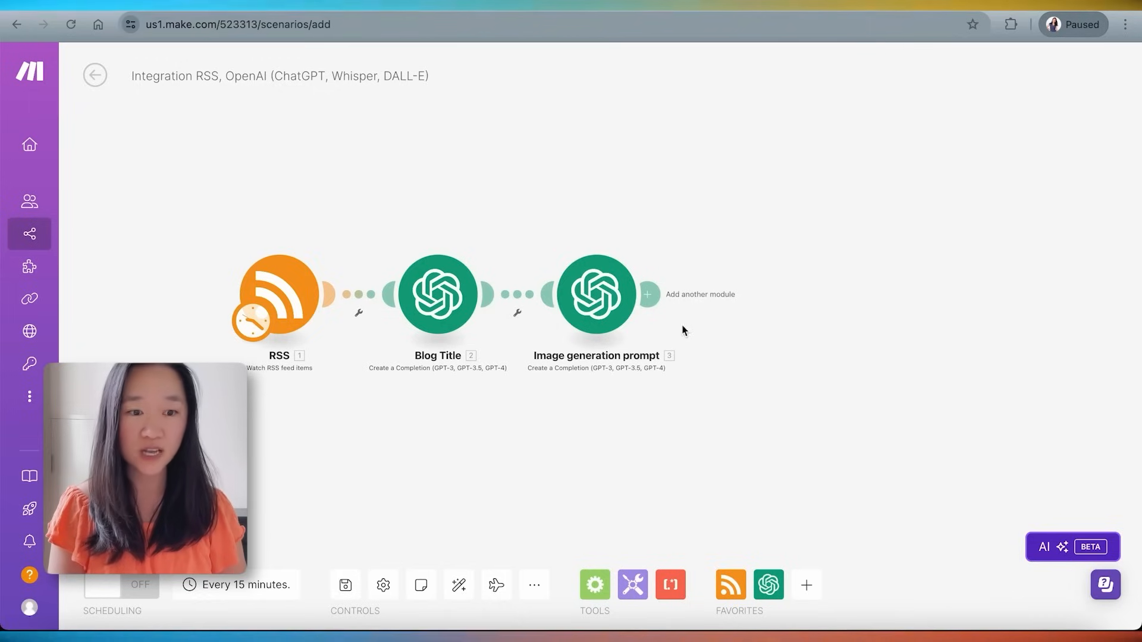
Add an OpenAI Generate an Image module after Image generation prompt and set its model to Dall-E 3.
click(647, 296)
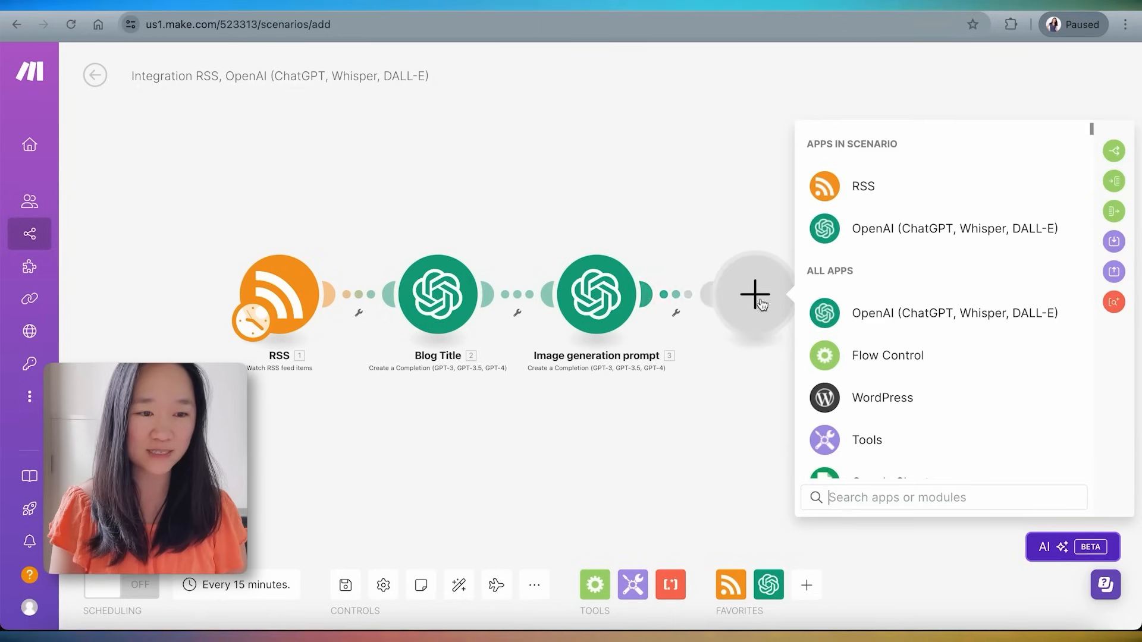
click(867, 313)
scroll(958, 373, down, 5)
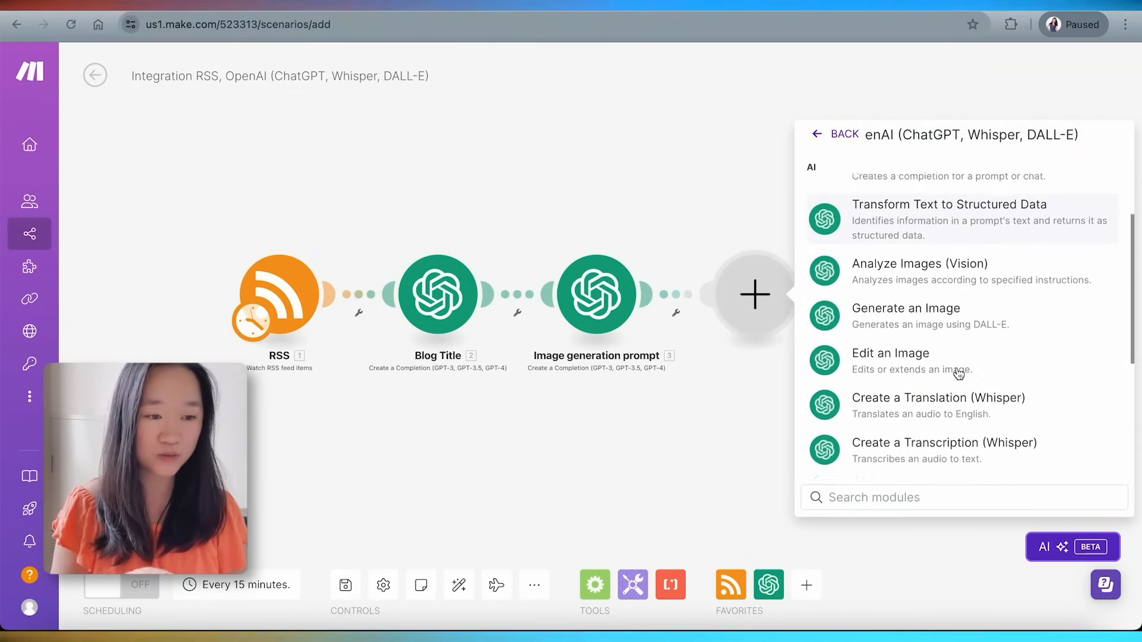
scroll(959, 374, down, 2)
scroll(958, 375, up, 4)
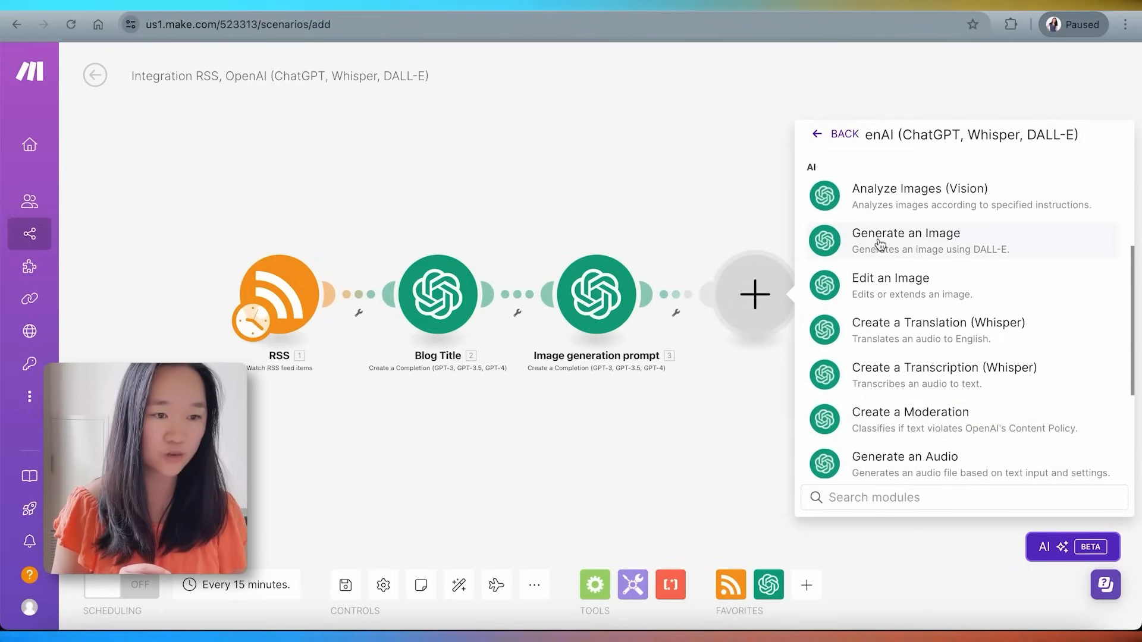
click(887, 244)
click(886, 356)
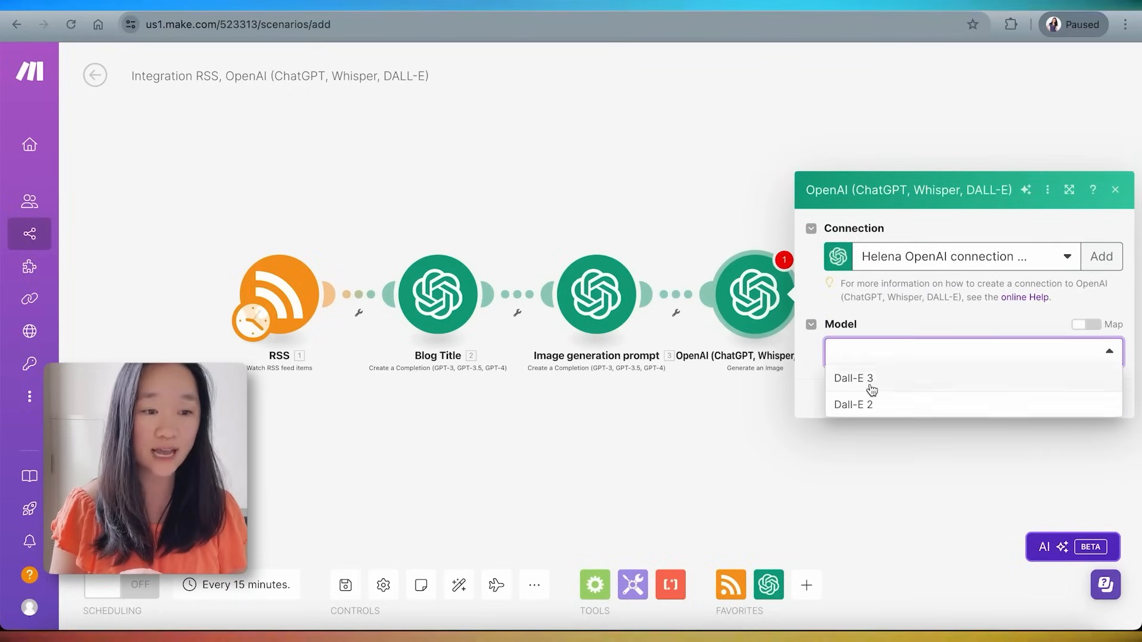
click(869, 380)
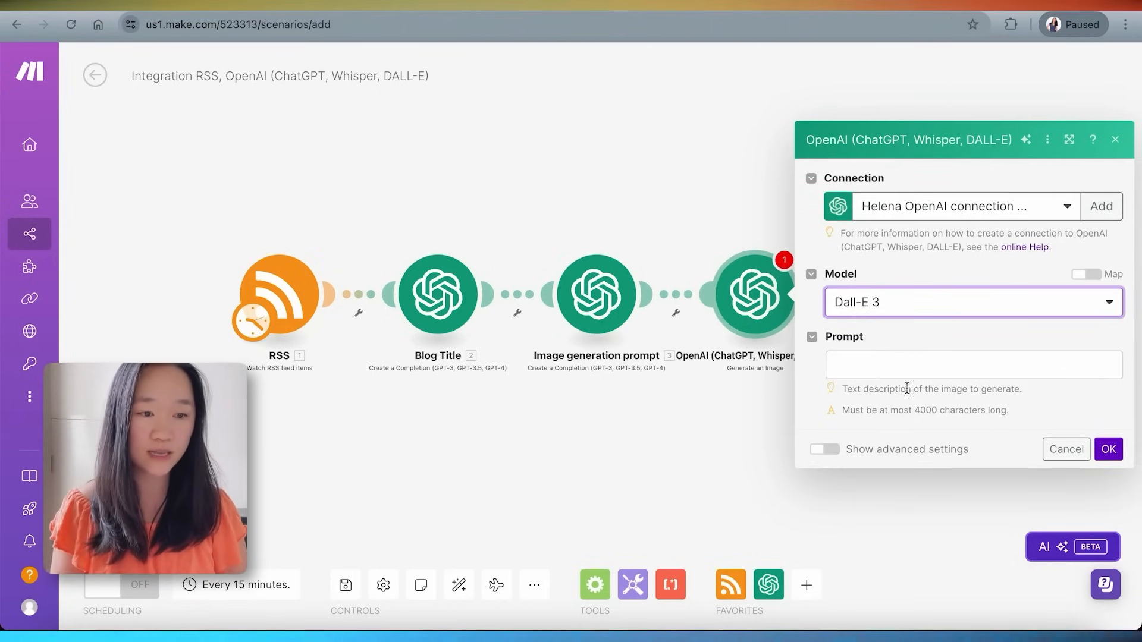
Map the image prompt to the Image generation prompt module's Choices[] Message Content and save the image module's settings.
click(846, 366)
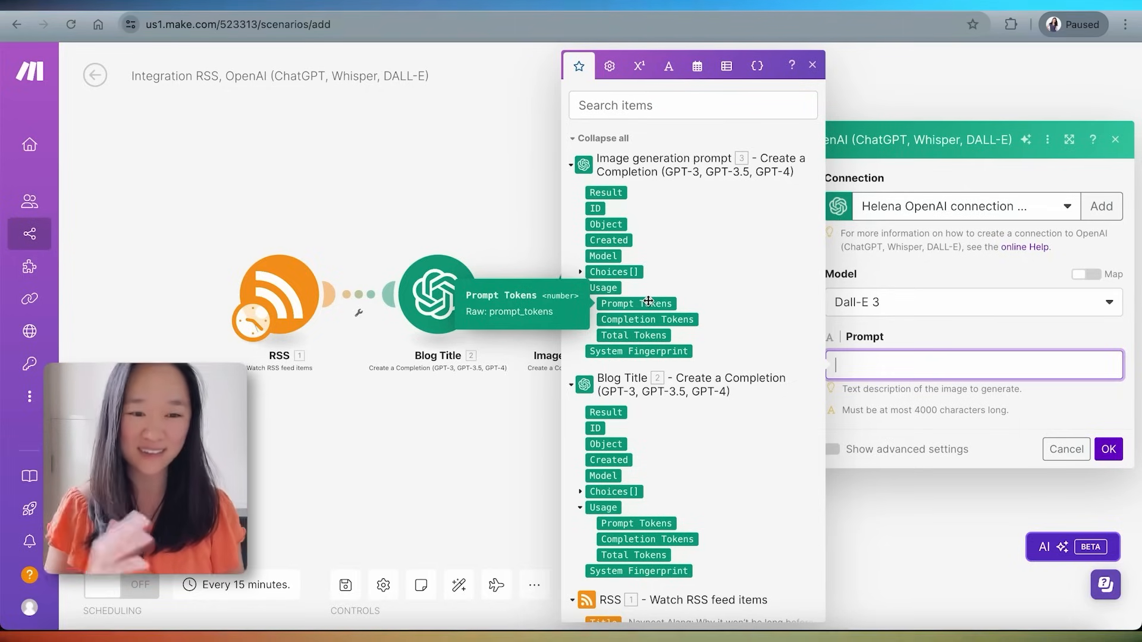
click(580, 272)
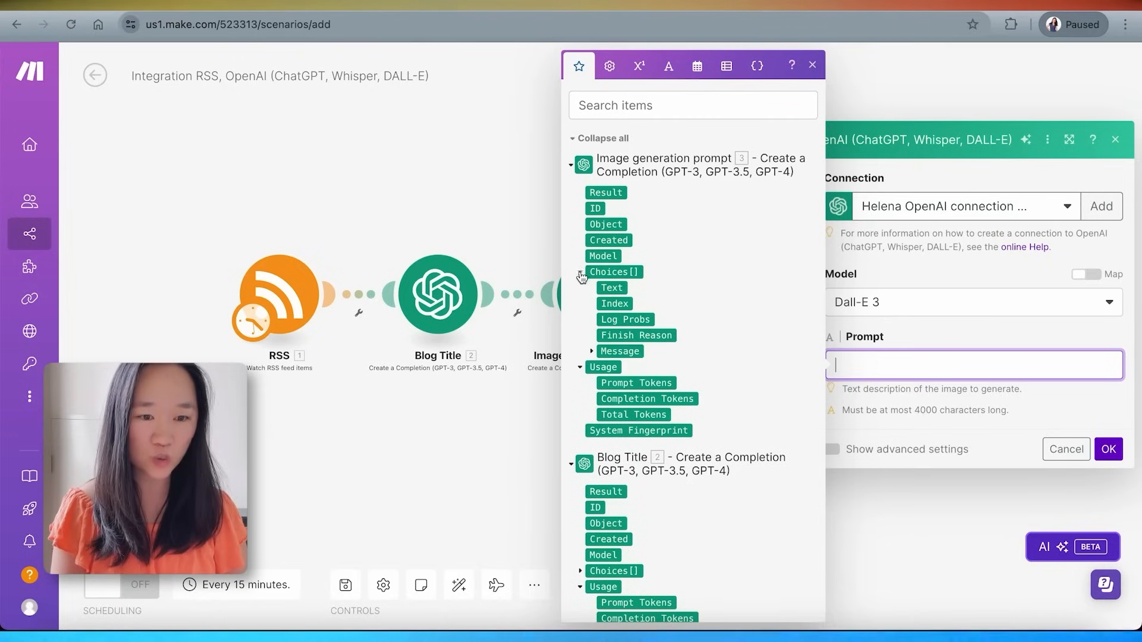
click(592, 352)
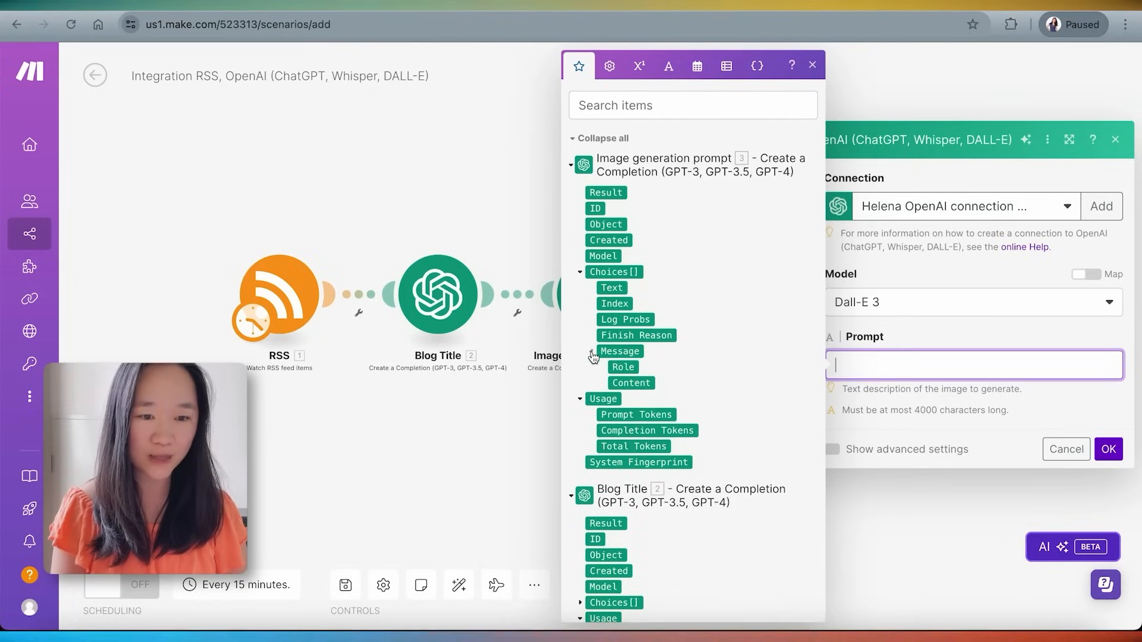
click(632, 384)
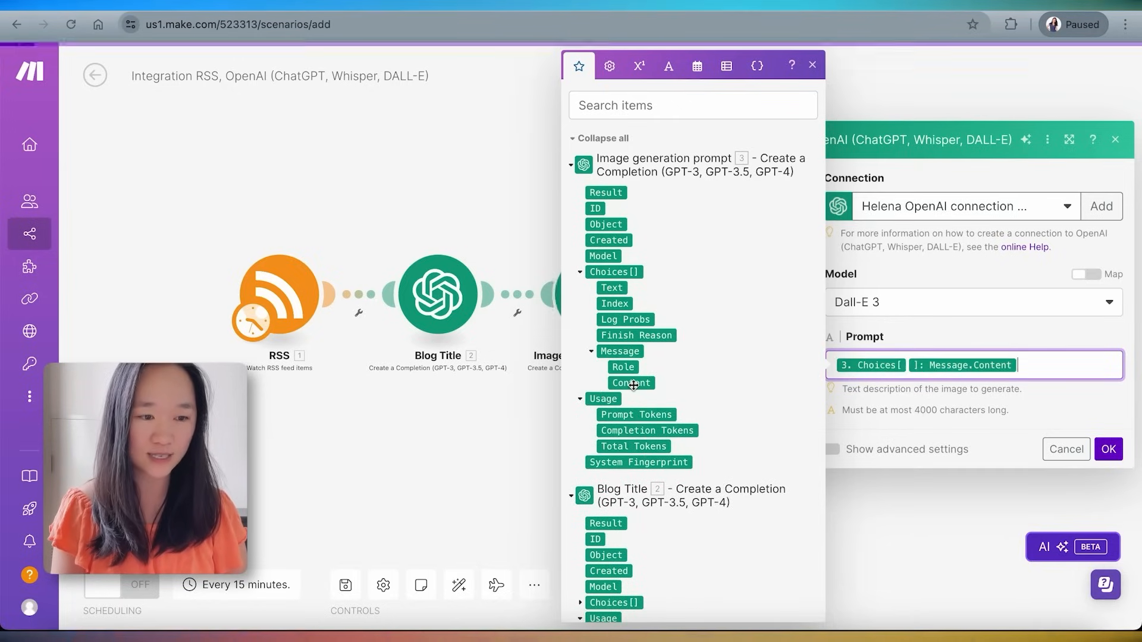
click(959, 409)
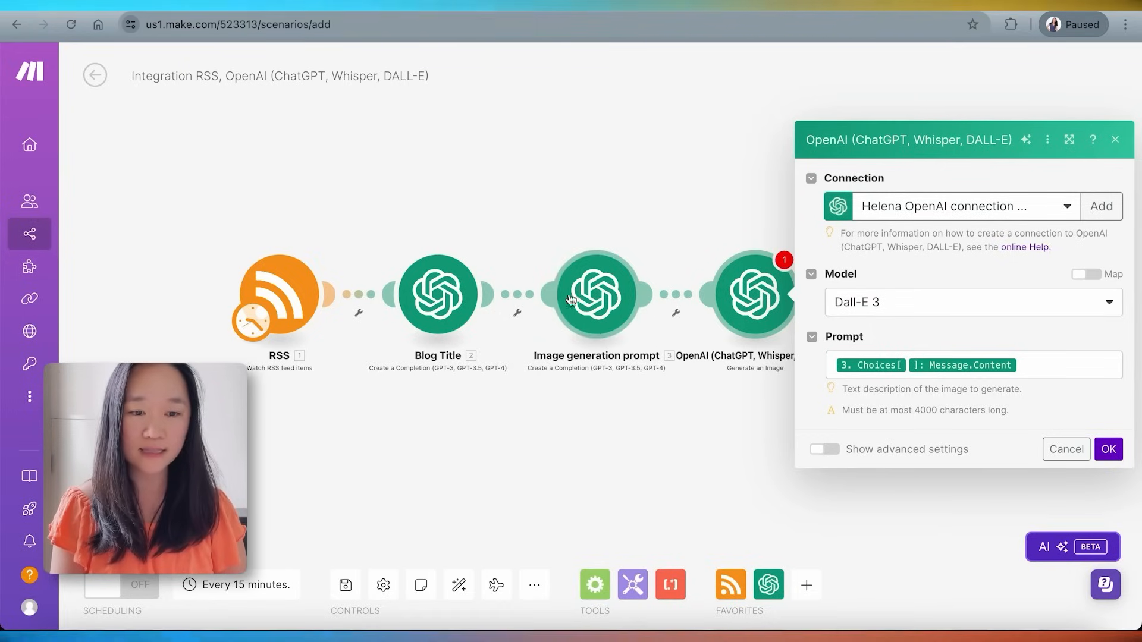
click(1108, 449)
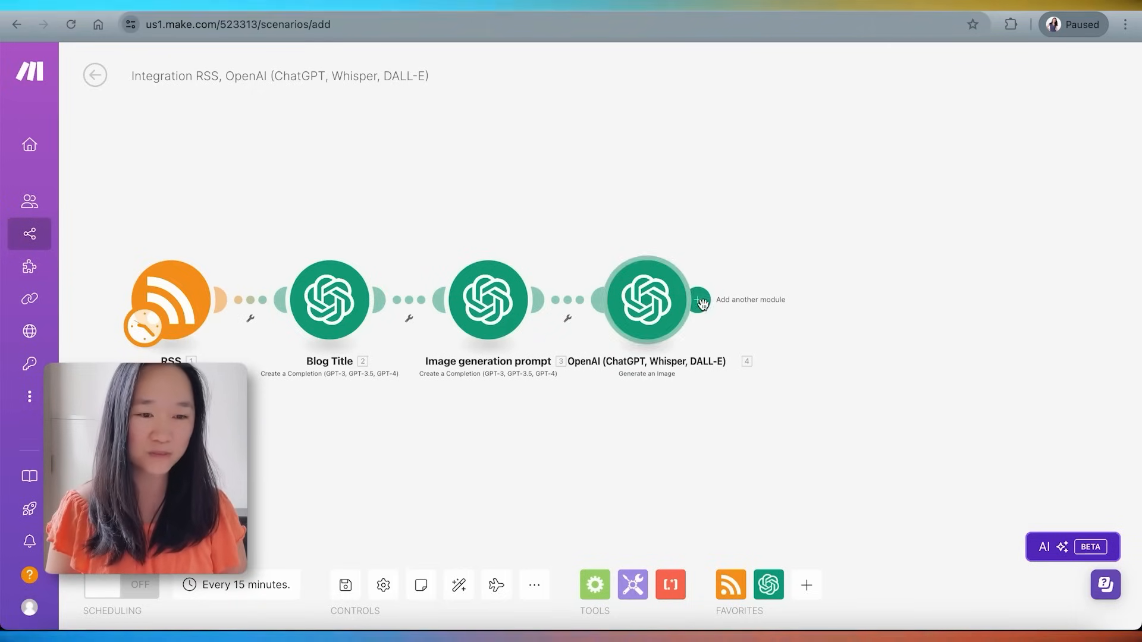
Add an OpenAI Create a Completion module after the image module and set its model to gpt-4o (system).
click(791, 315)
click(860, 322)
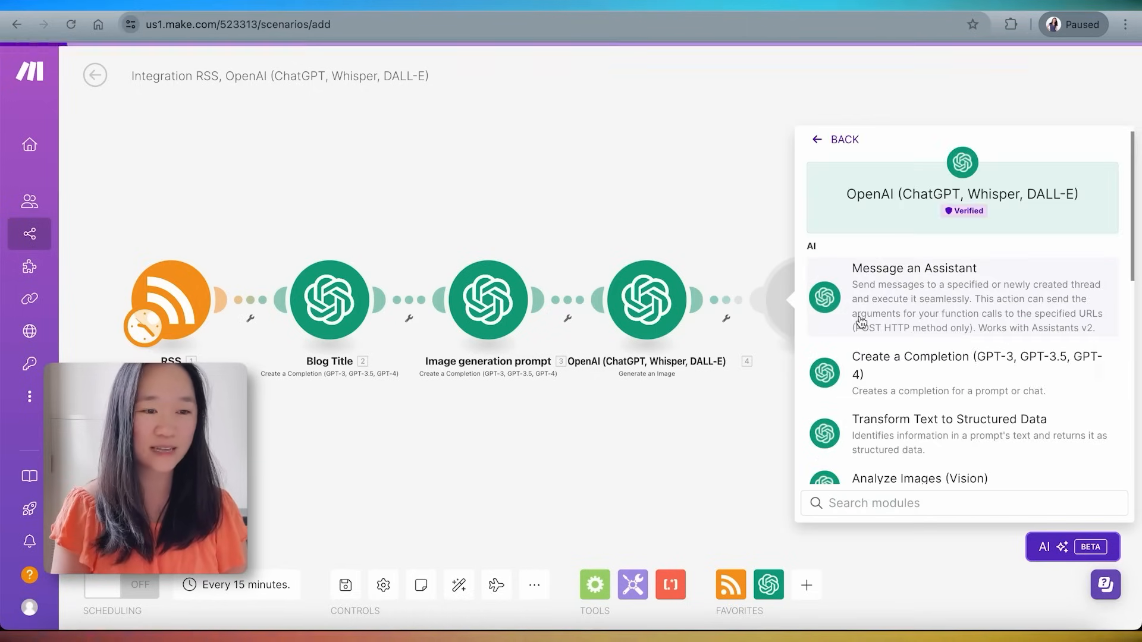
click(901, 370)
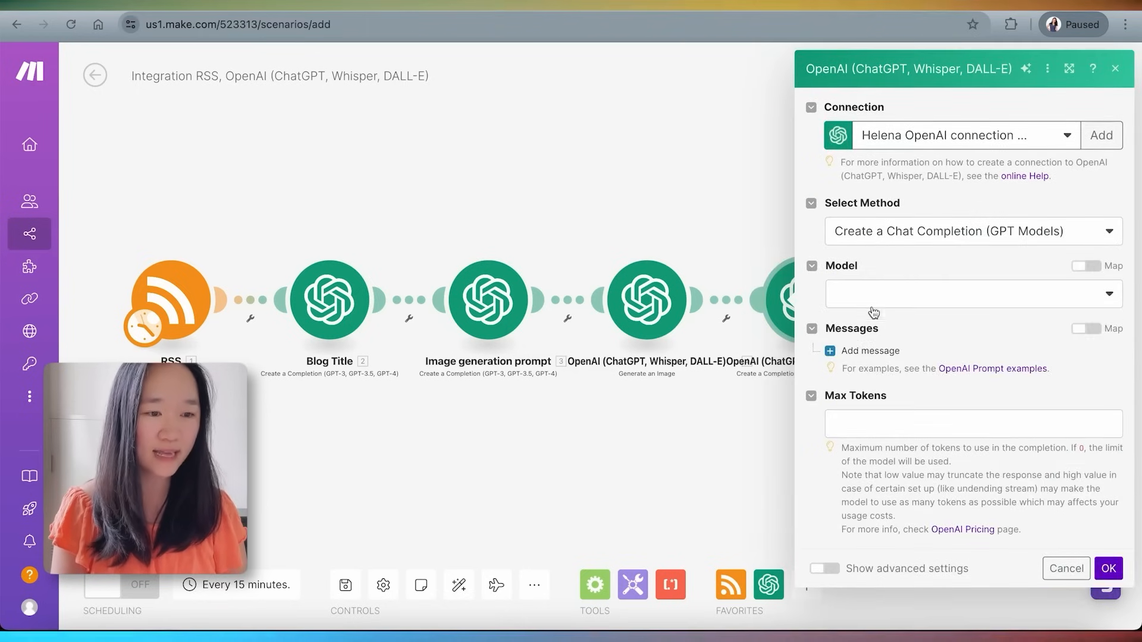
click(873, 297)
click(874, 363)
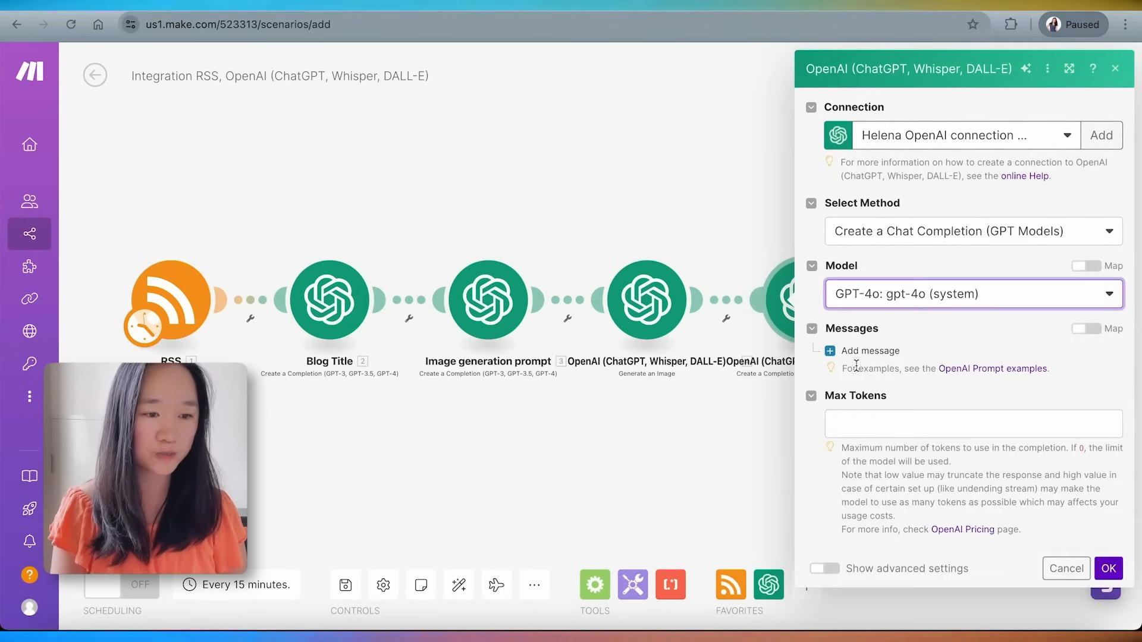
Add a User message with the pasted prompt requesting an HTML-formatted, SEO-optimized blog post of approx. 1000 words from the RSS URL and generated title.
click(859, 350)
click(901, 405)
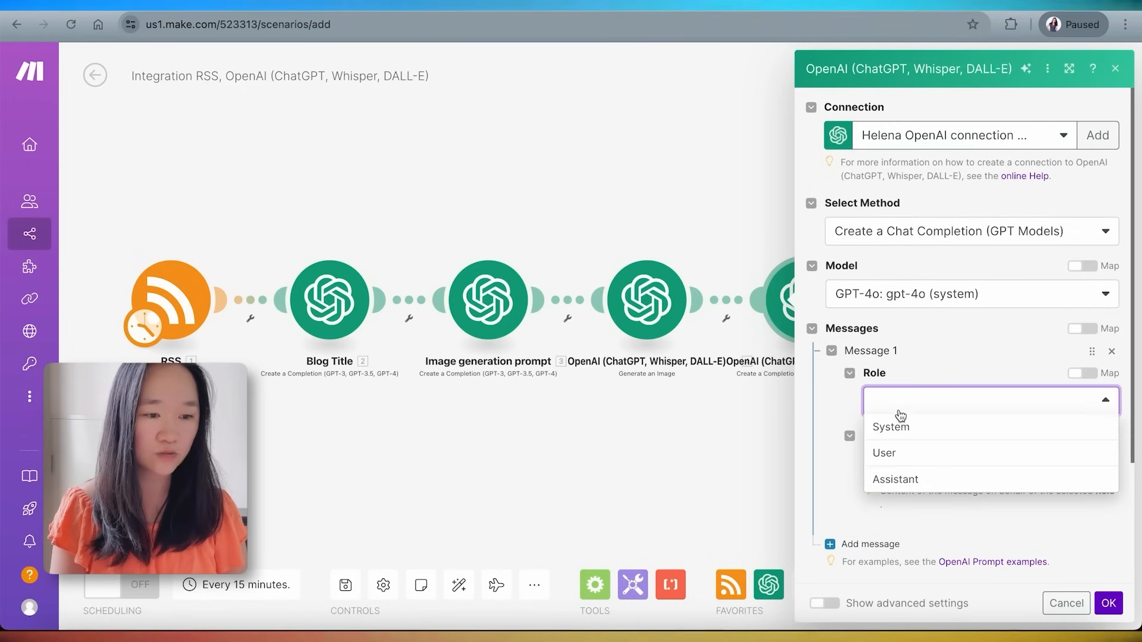
click(898, 462)
key(ctrl+v)
scroll(918, 346, up, 1)
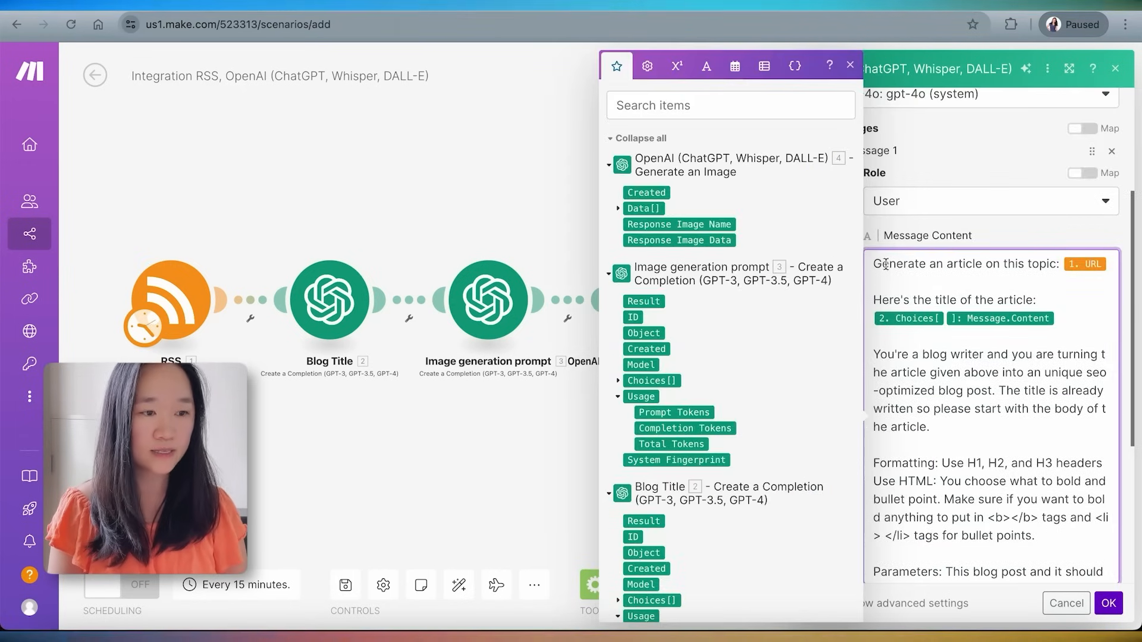
drag(883, 264, 1045, 263)
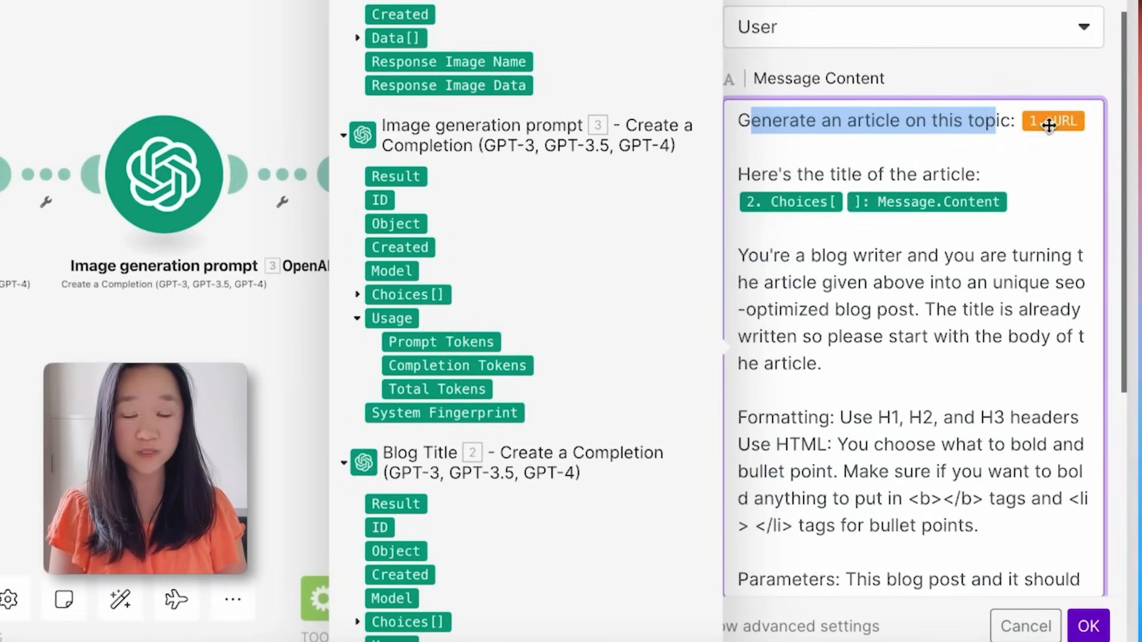
scroll(932, 348, down, 3)
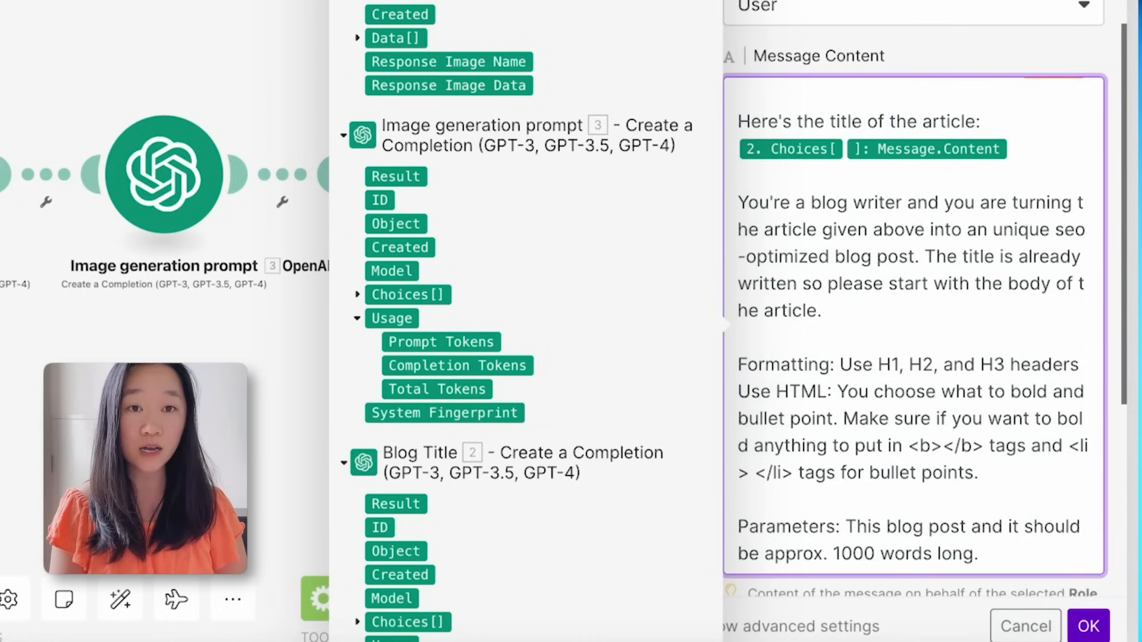
scroll(851, 255, down, 3)
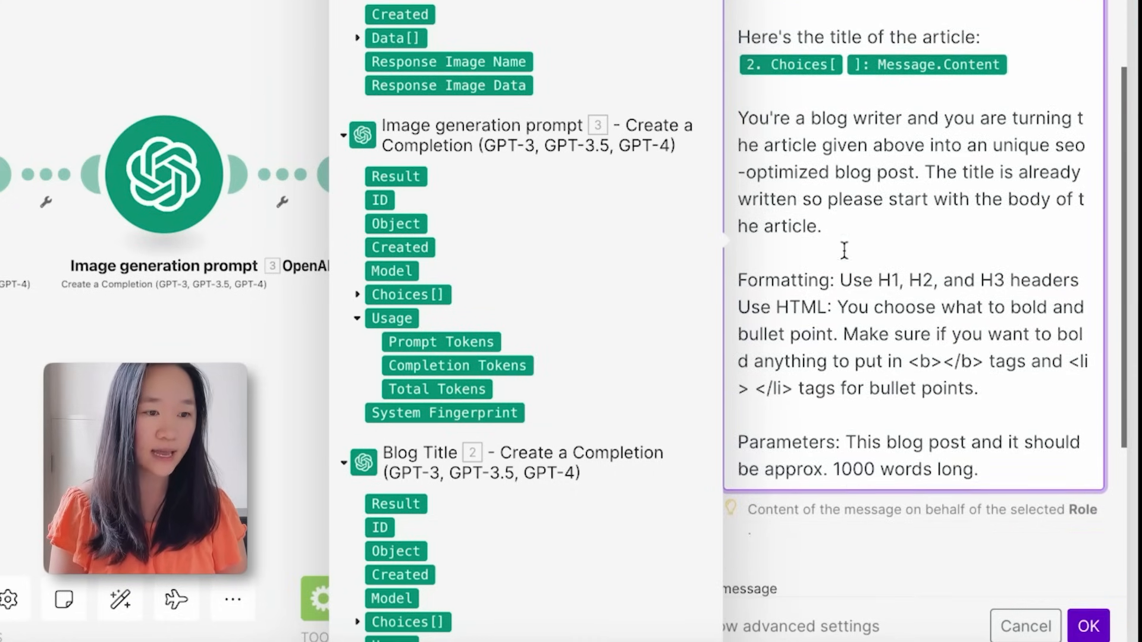
drag(738, 113, 1014, 462)
click(1014, 462)
Set Max Tokens to 4096 and save the blog post completion module's settings.
click(1089, 630)
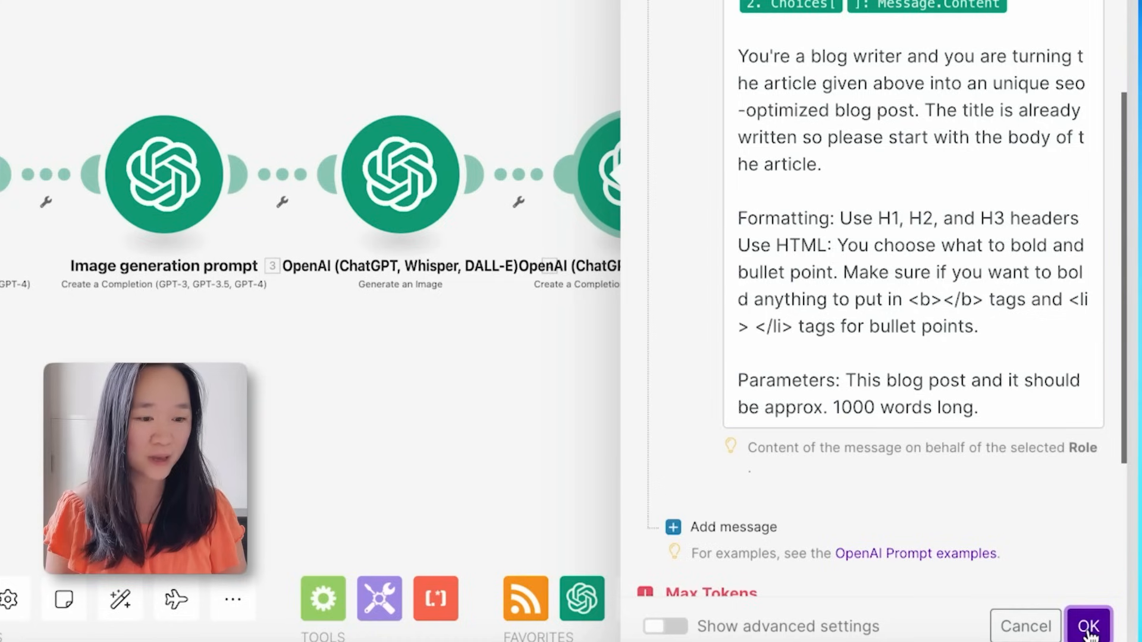
click(765, 369)
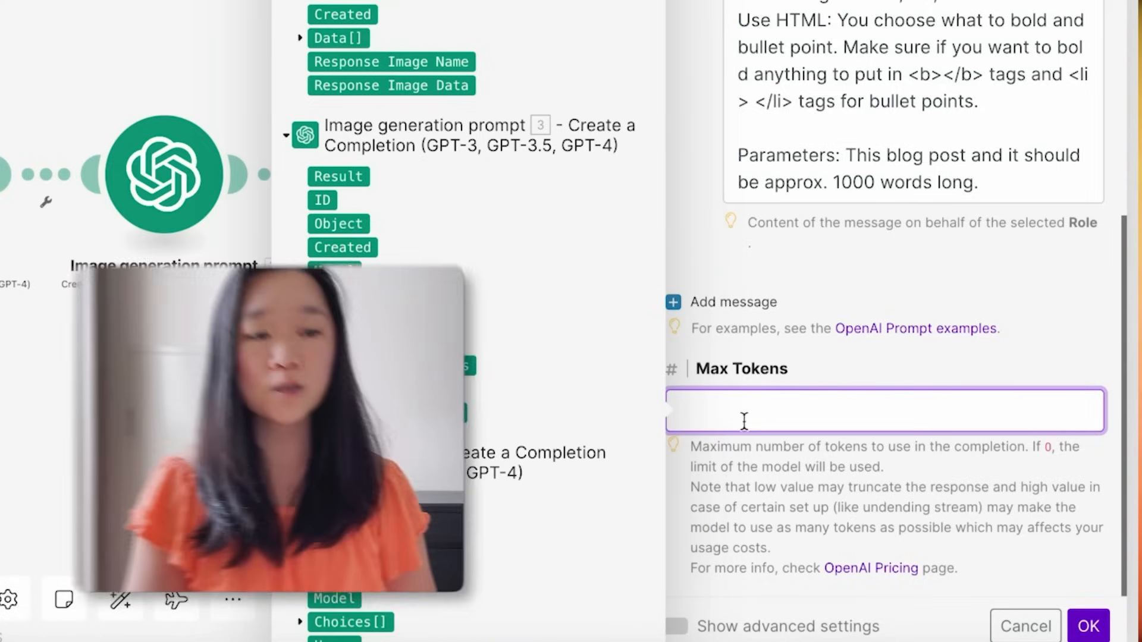
text(4096)
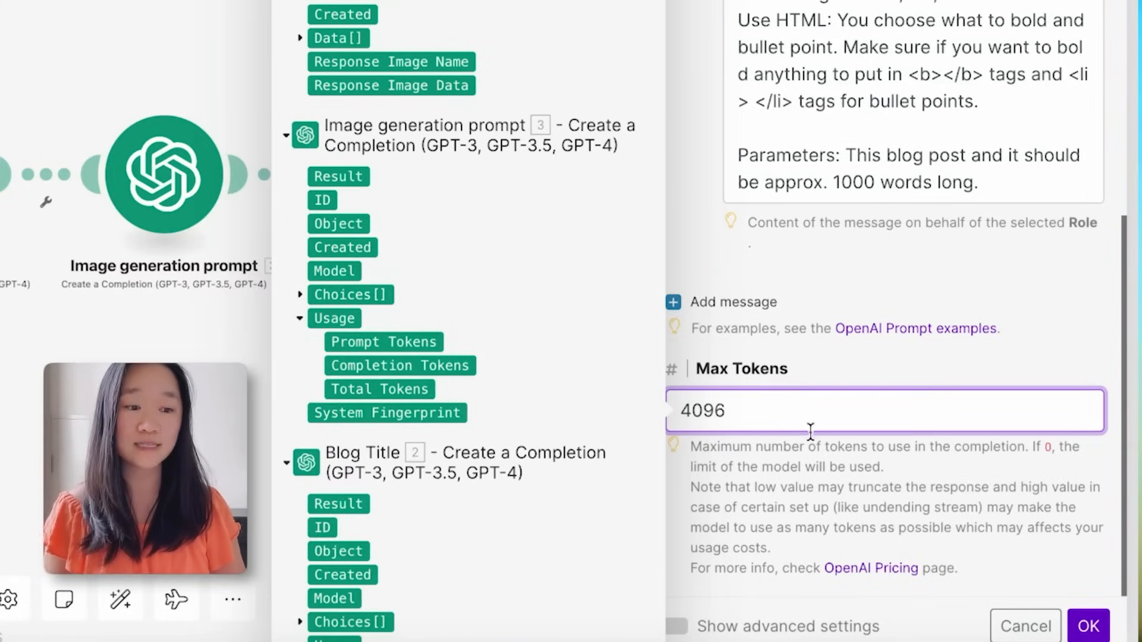
click(794, 471)
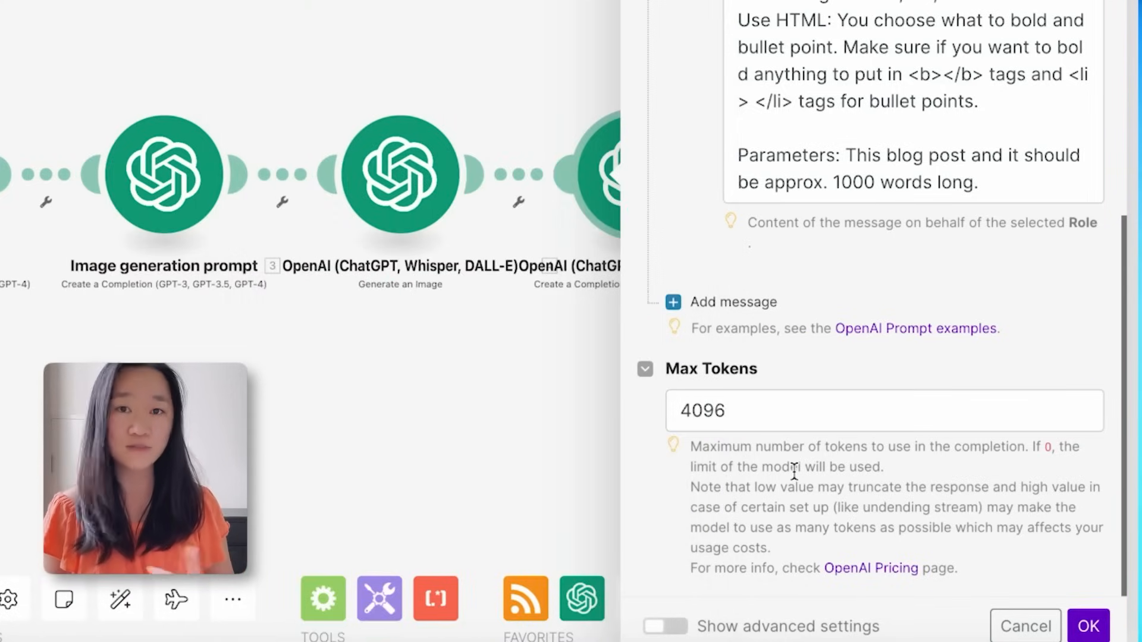
click(1088, 628)
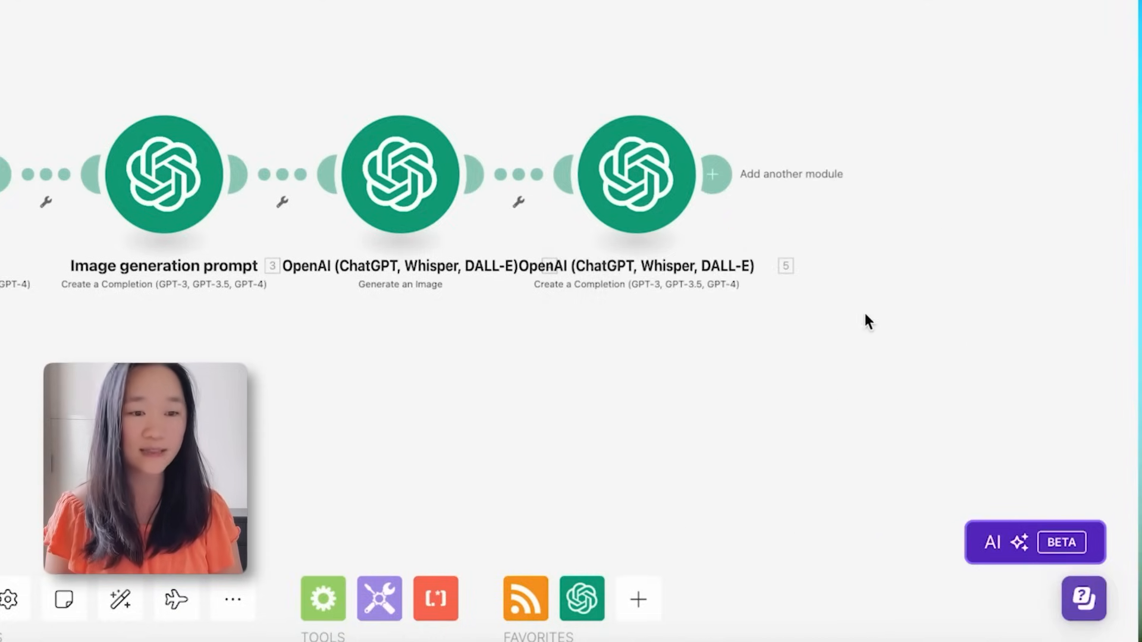
drag(865, 314, 835, 321)
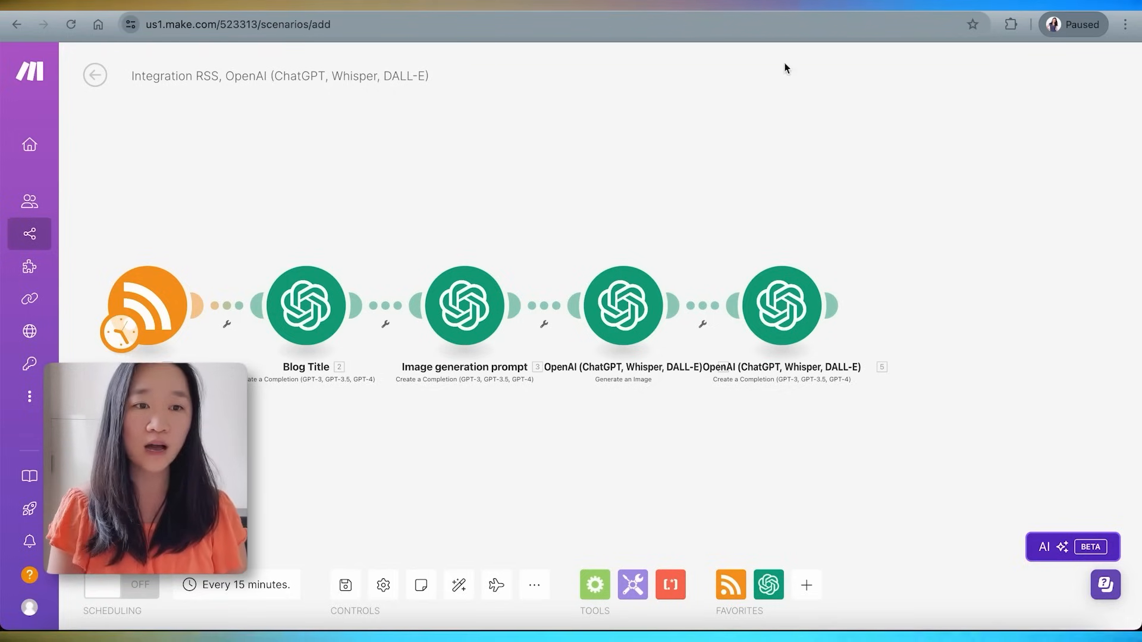
Switch to SiteGround and search its domain marketplace for askjdfaskdjf to check availability and pricing.
click(728, 4)
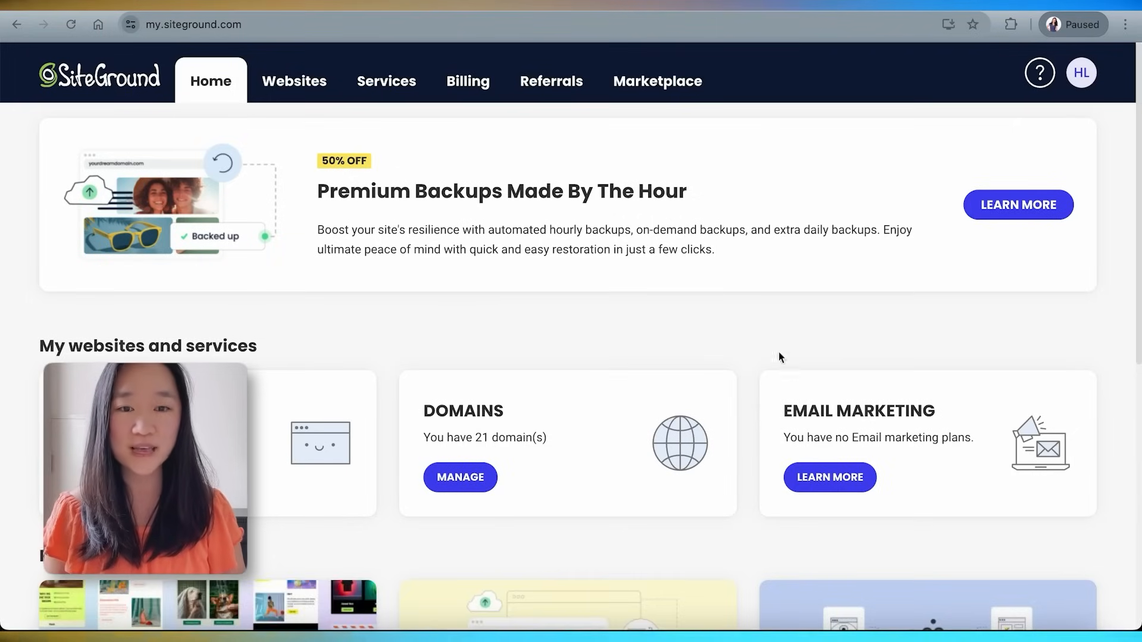
click(285, 95)
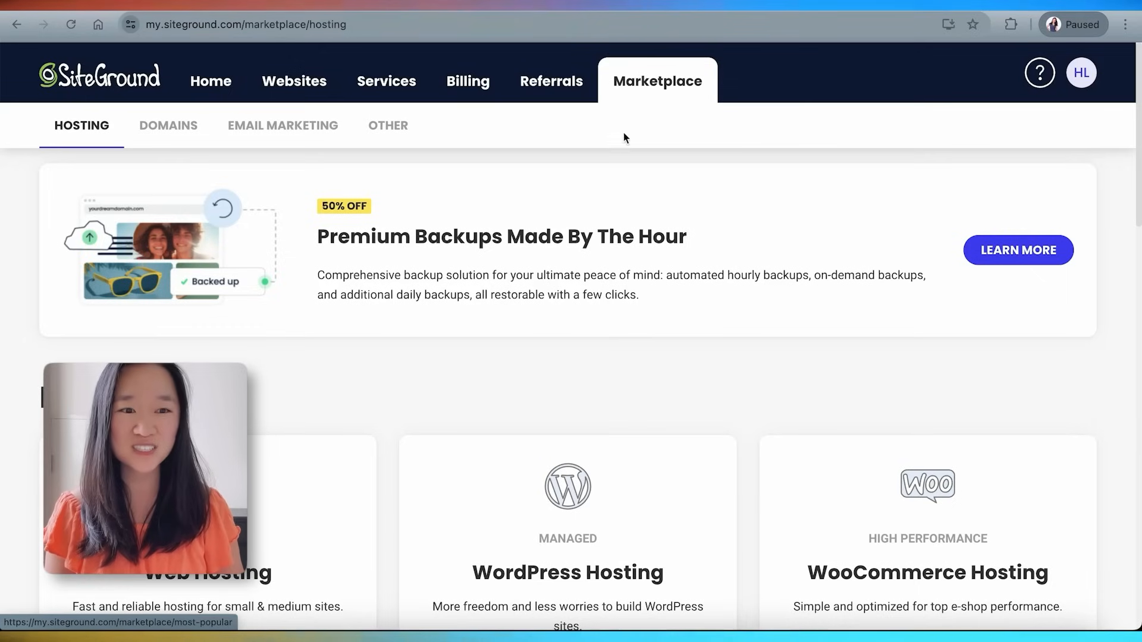
click(177, 142)
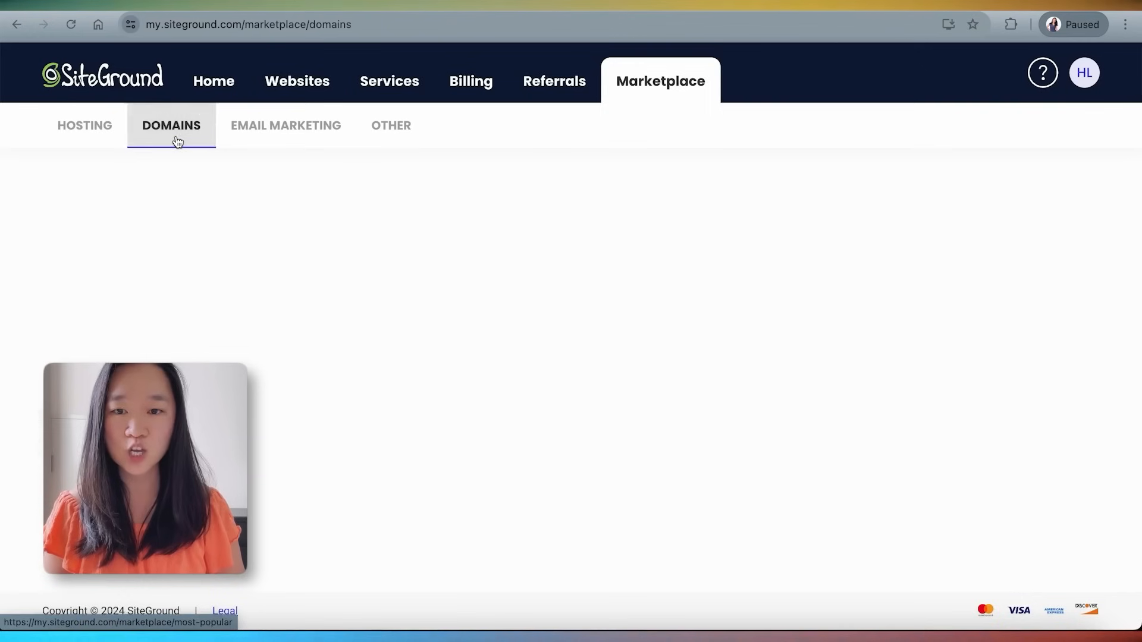
scroll(216, 241, down, 1)
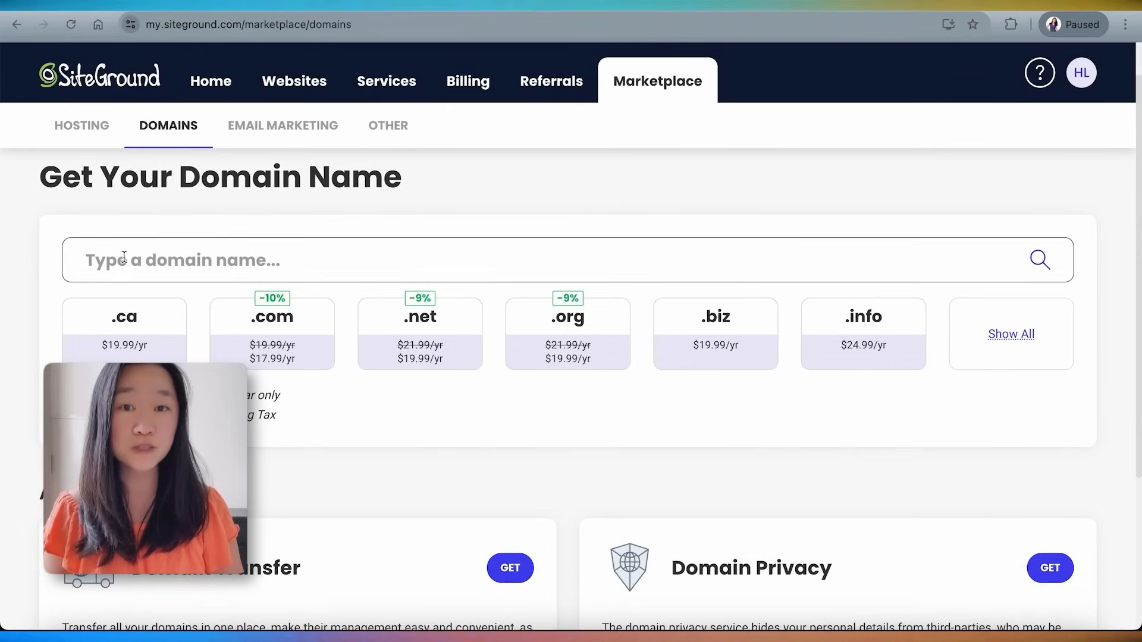
click(124, 257)
text(askjdfaskdjf)
key(Return)
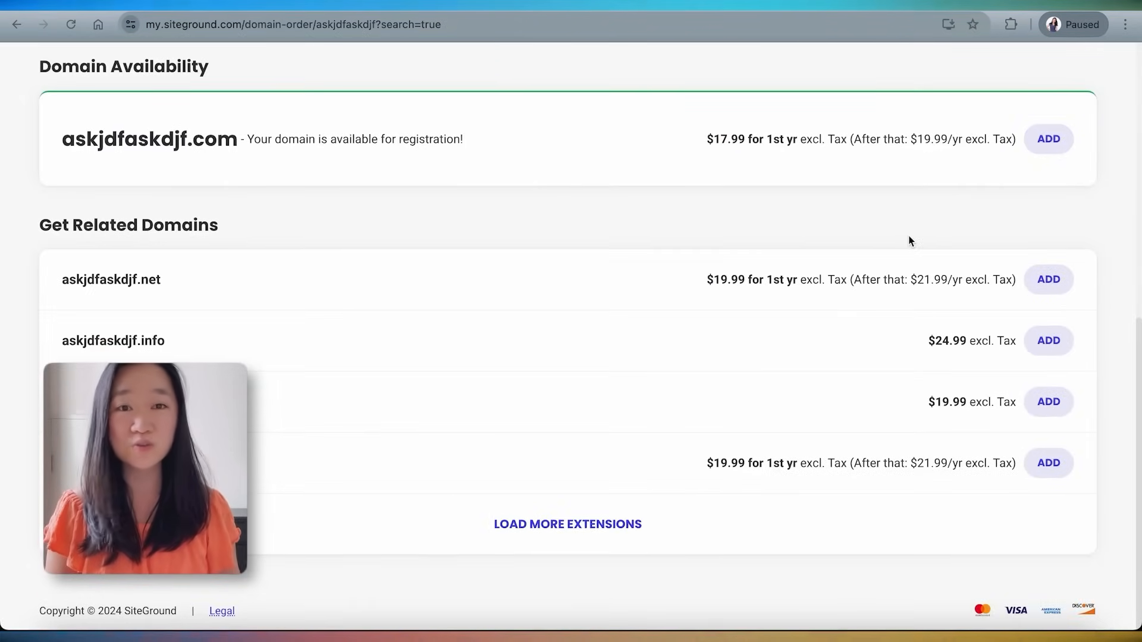
scroll(909, 241, up, 9)
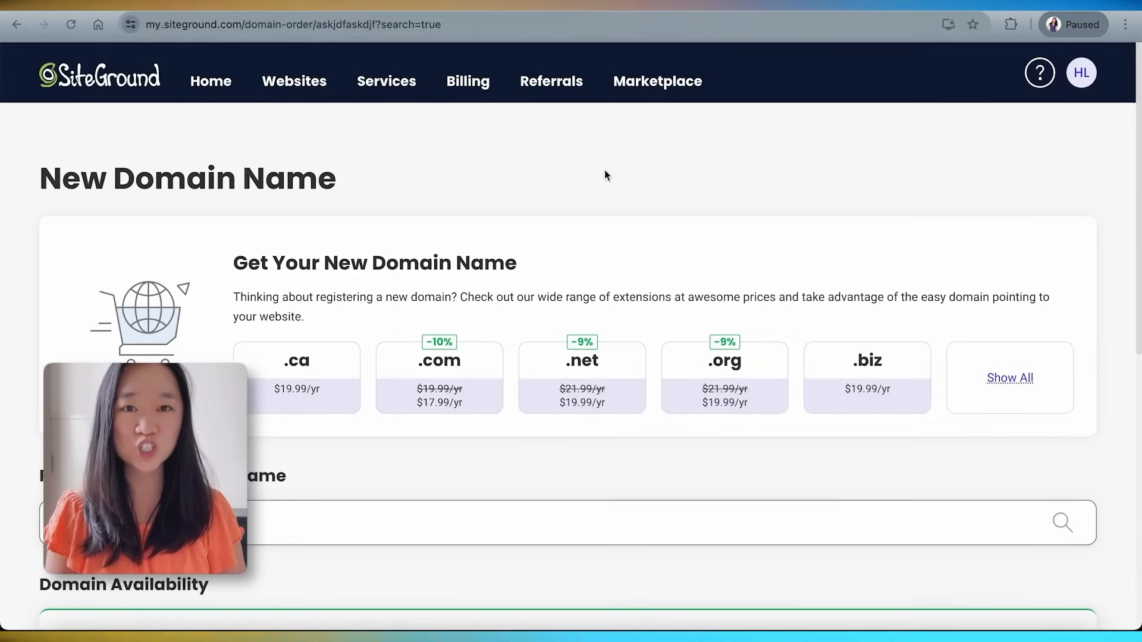
Find productcamps.com in the SiteGround website list and open its Site Tools.
click(292, 85)
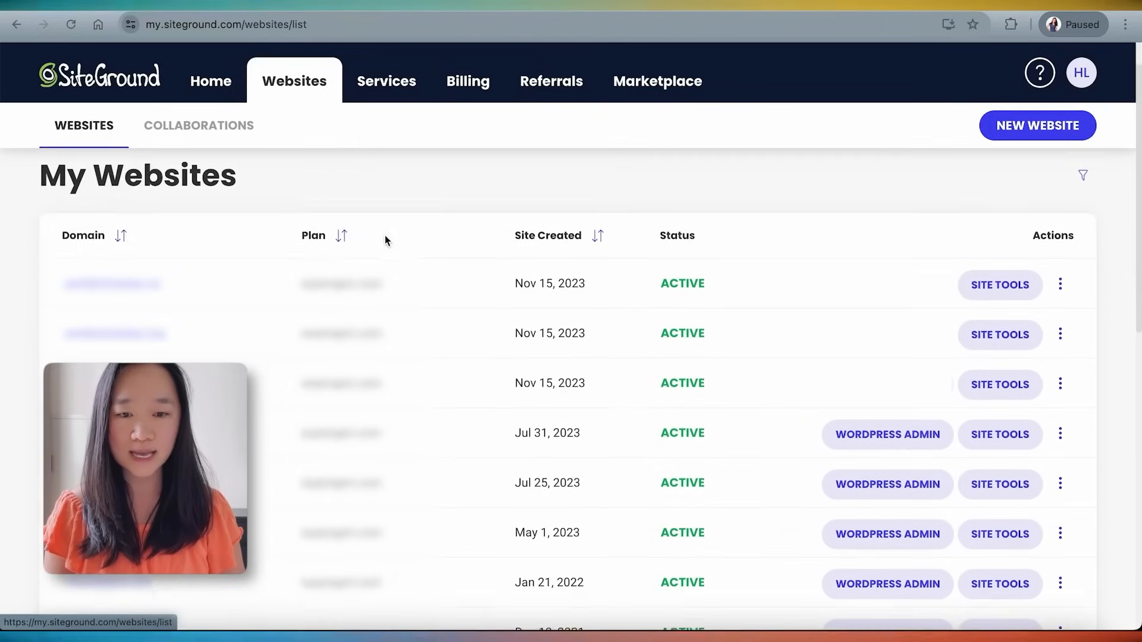
scroll(384, 235, down, 10)
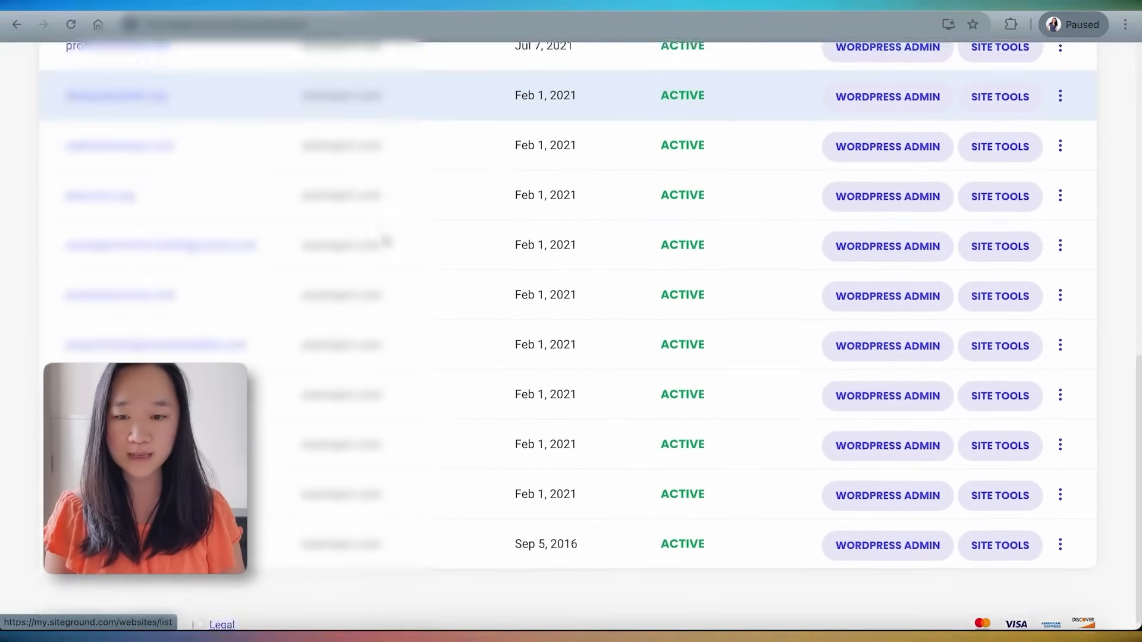
scroll(382, 302, up, 1)
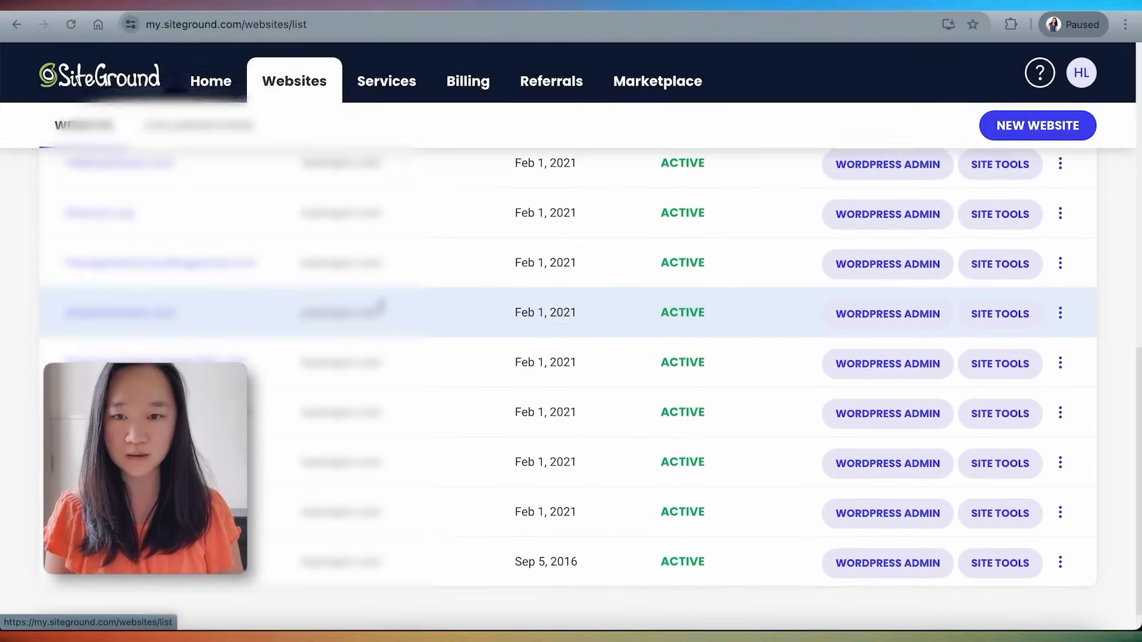
scroll(380, 306, up, 4)
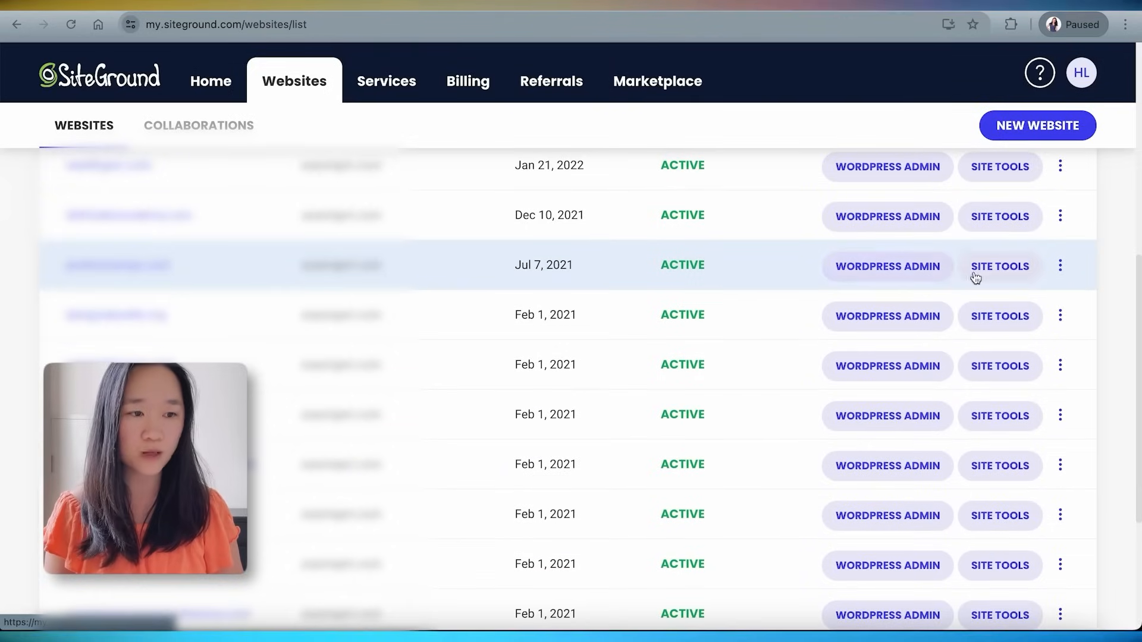
click(1013, 271)
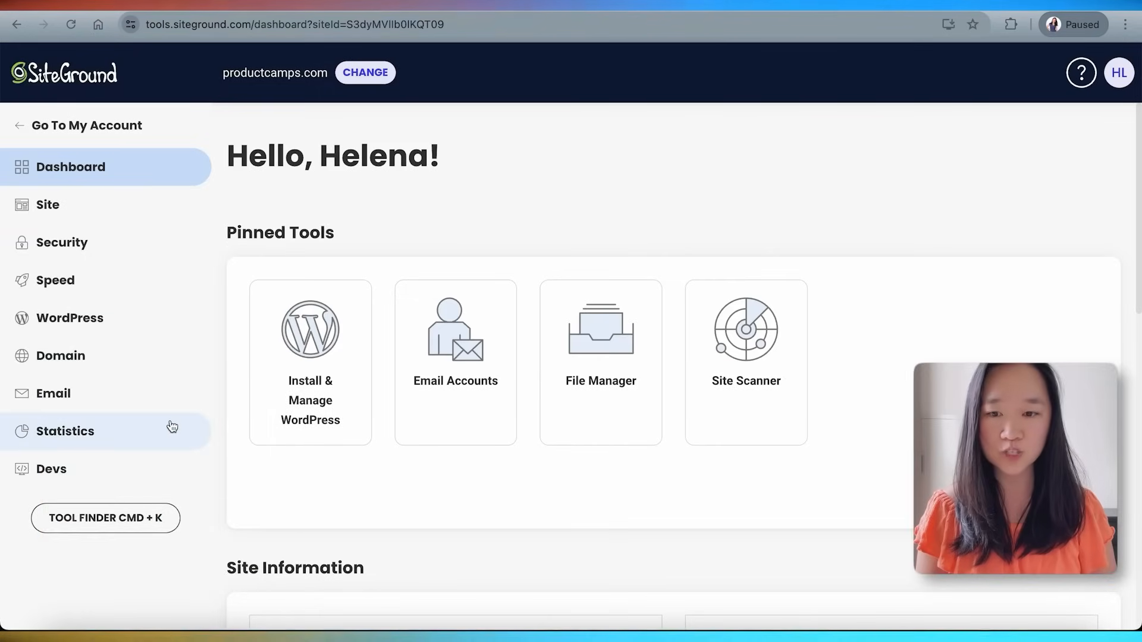
Go to the site's WordPress installation management and choose plain WordPress for a new installation.
click(60, 325)
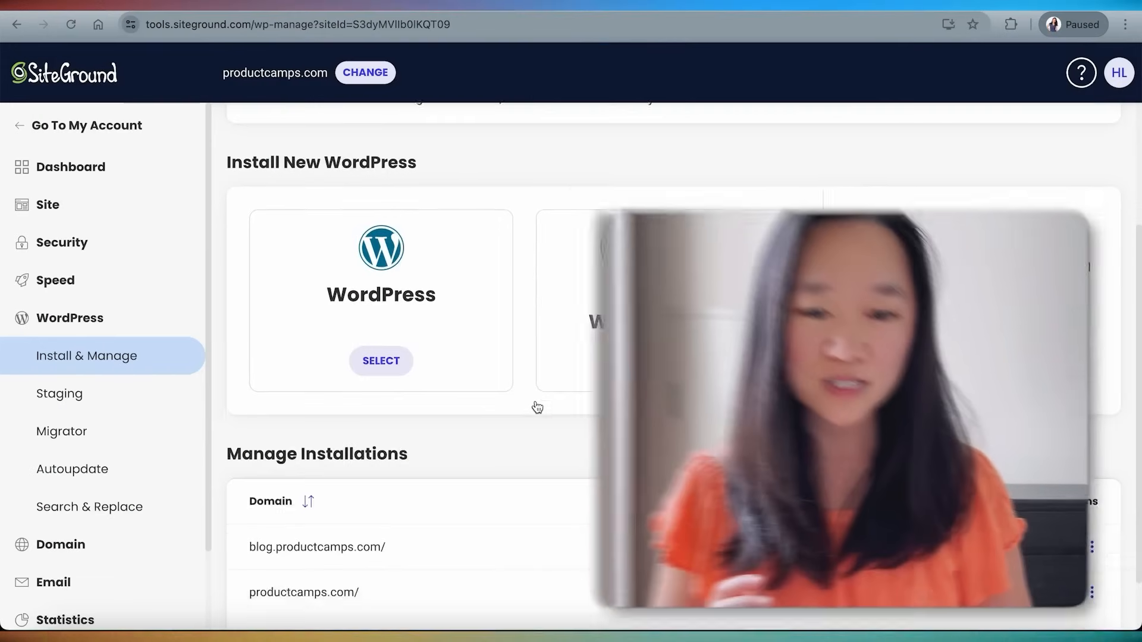
scroll(535, 405, up, 3)
scroll(537, 407, up, 1)
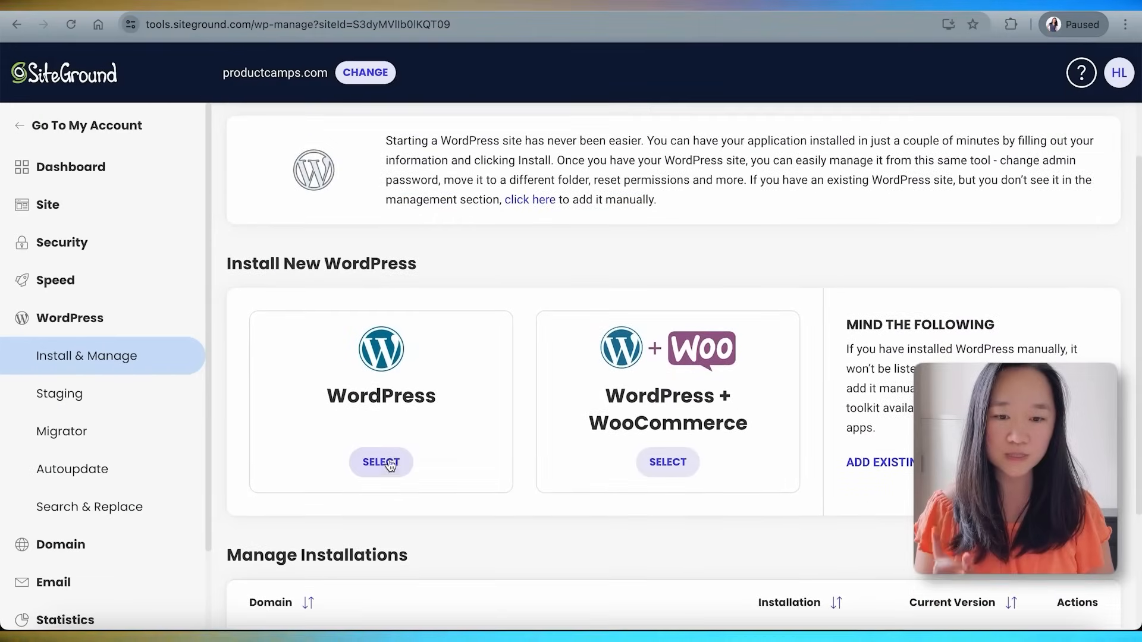
click(382, 464)
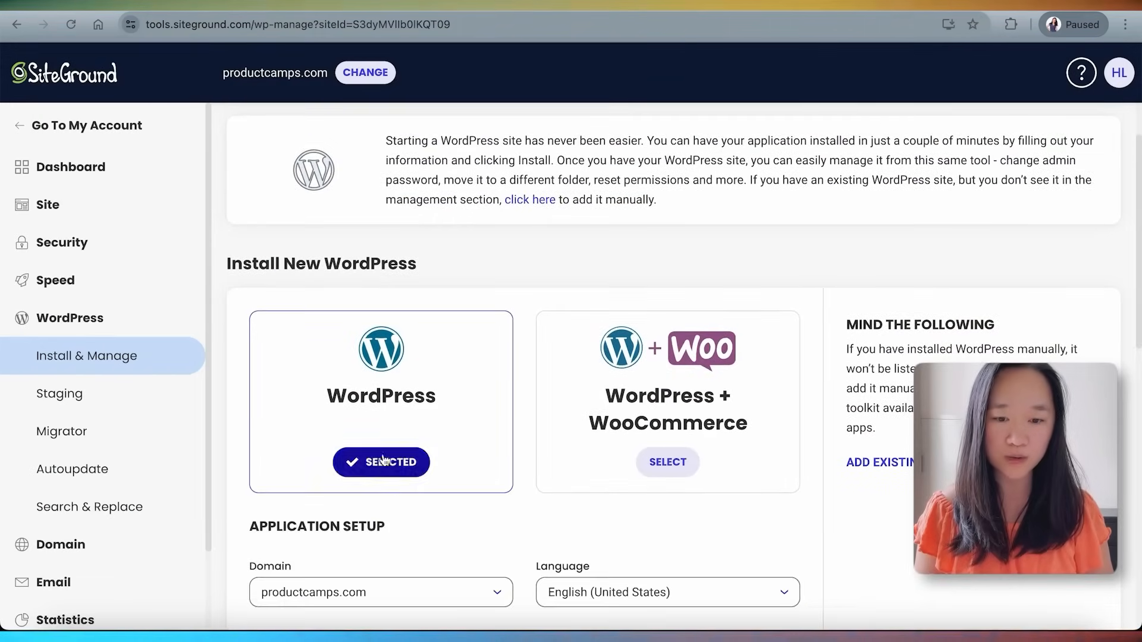
Examine the application setup, admin info and add-on options of the WordPress installation form.
scroll(410, 421, down, 3)
scroll(410, 421, down, 5)
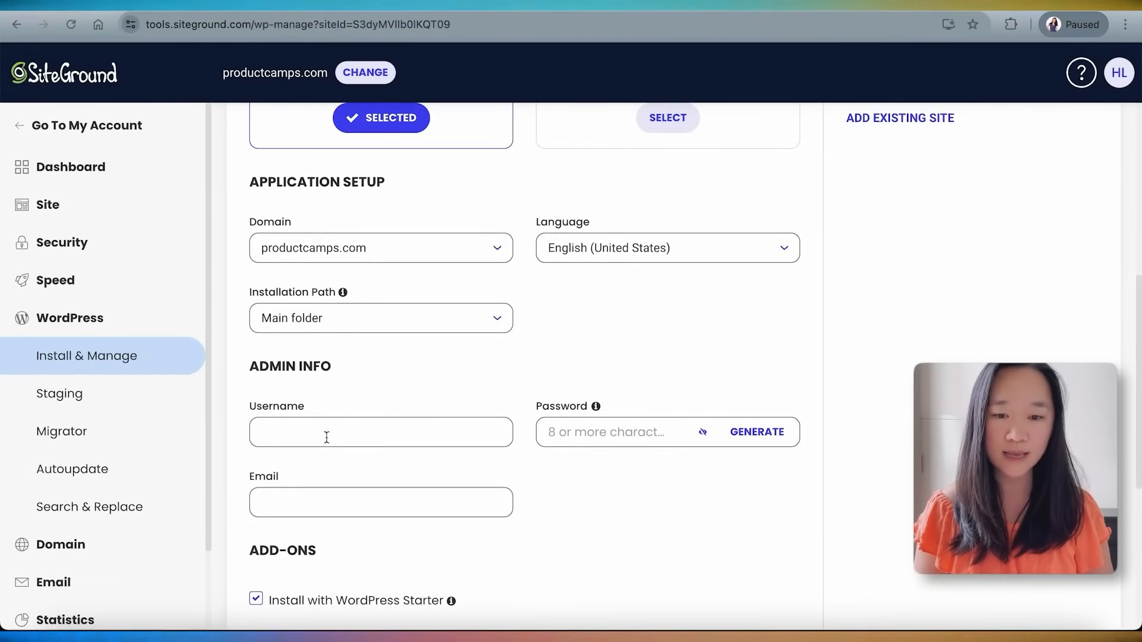
scroll(323, 438, down, 1)
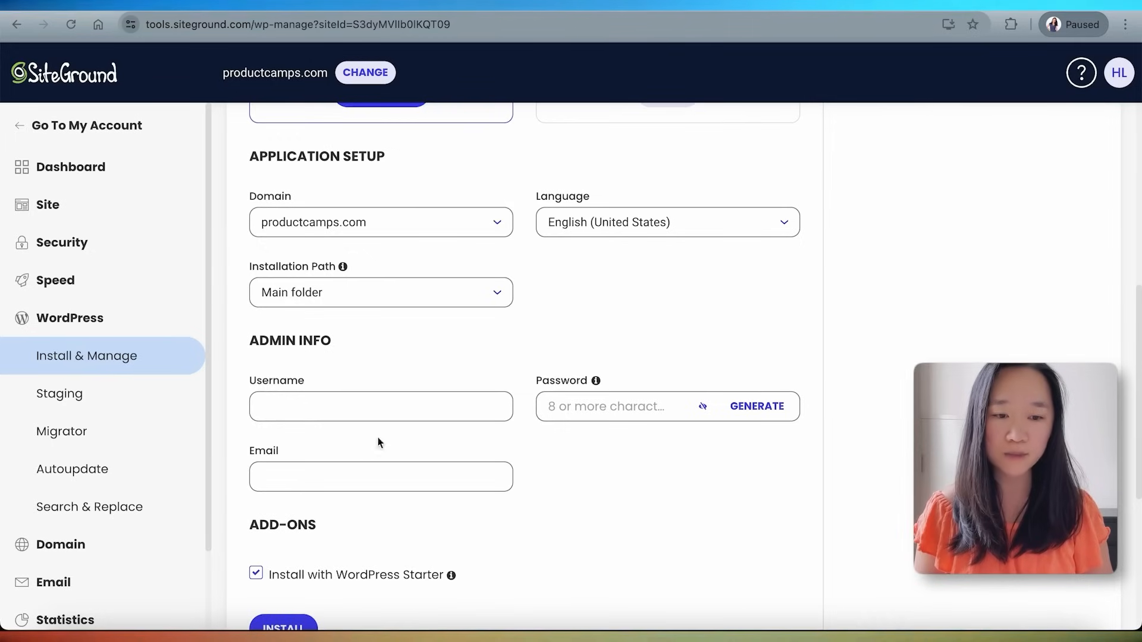
scroll(426, 458, down, 1)
click(426, 447)
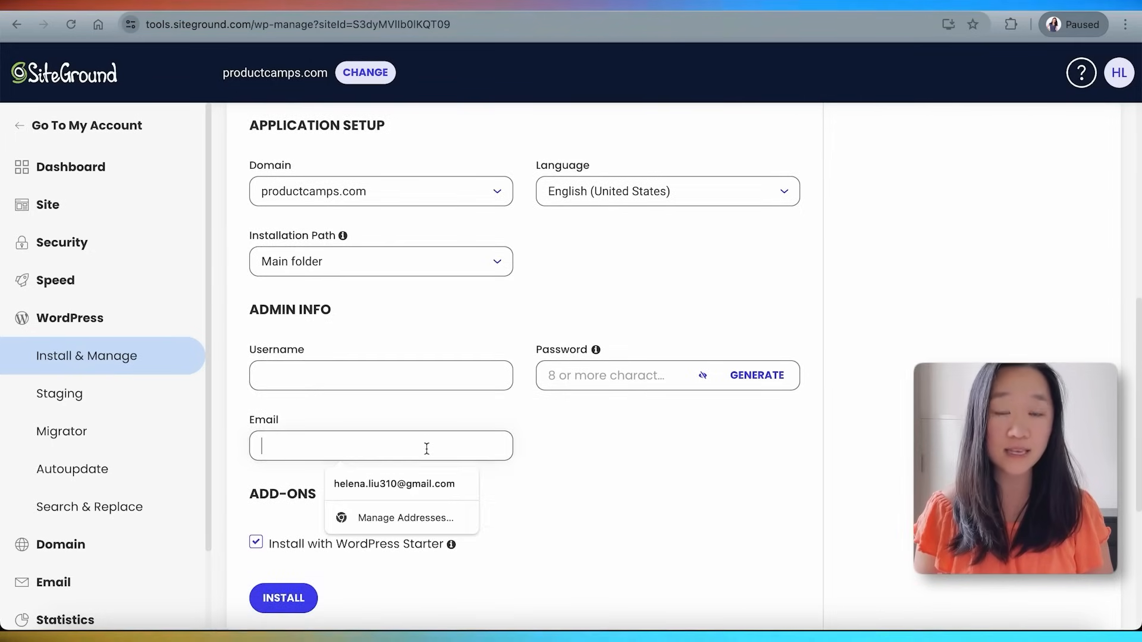
click(595, 470)
scroll(595, 471, down, 1)
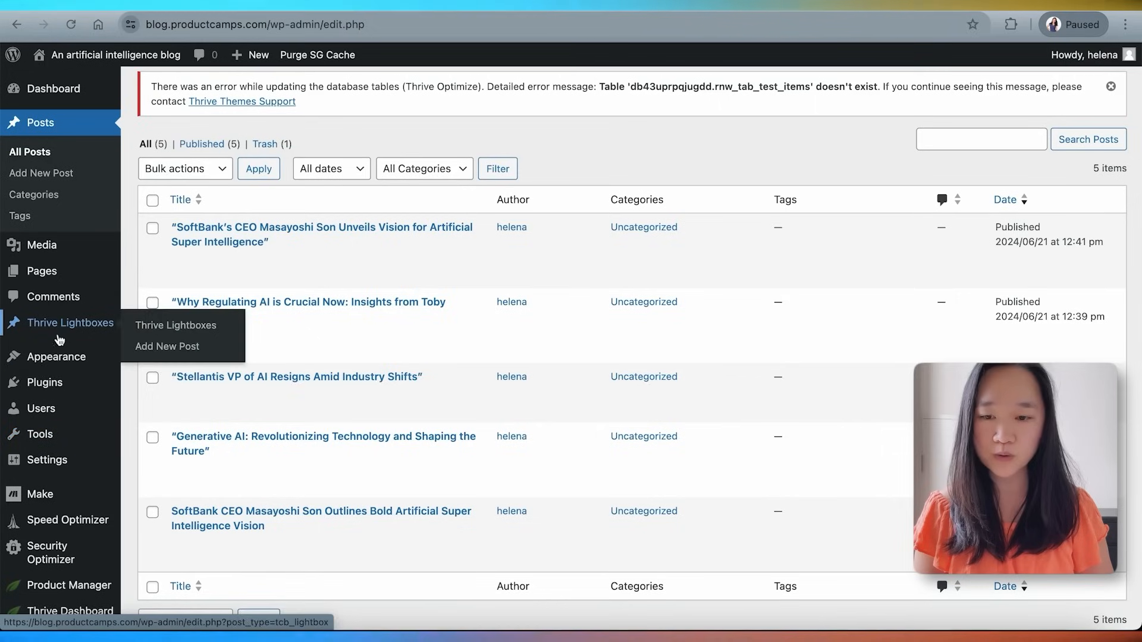
In the WordPress admin of blog.productcamps.com, search the plugins to add for integromat connector.
mouse_move(47, 388)
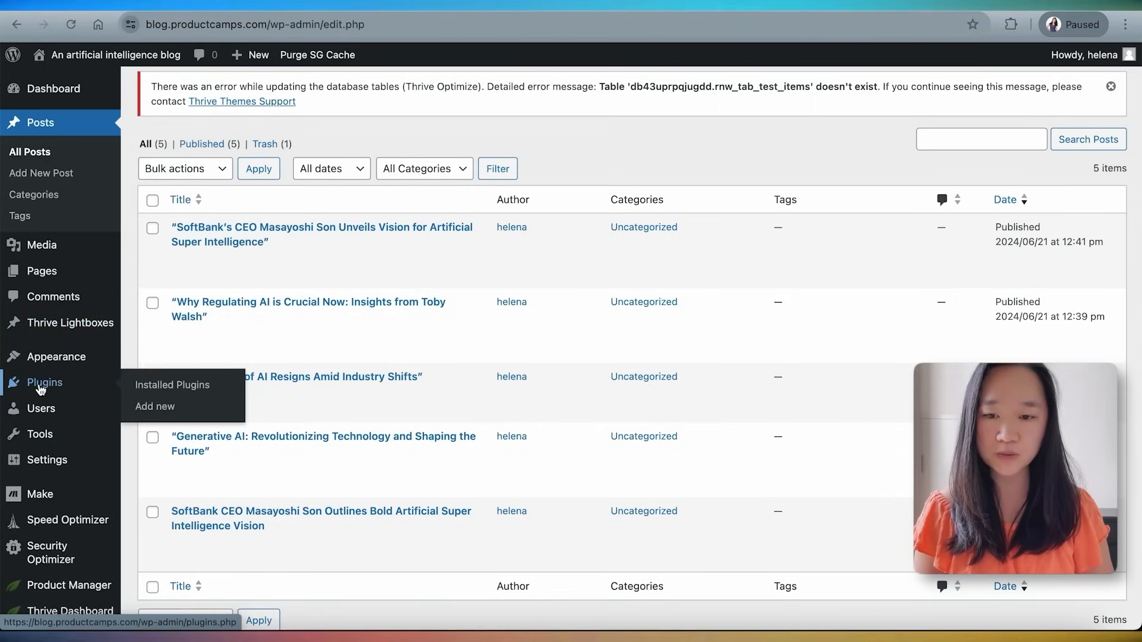
click(157, 409)
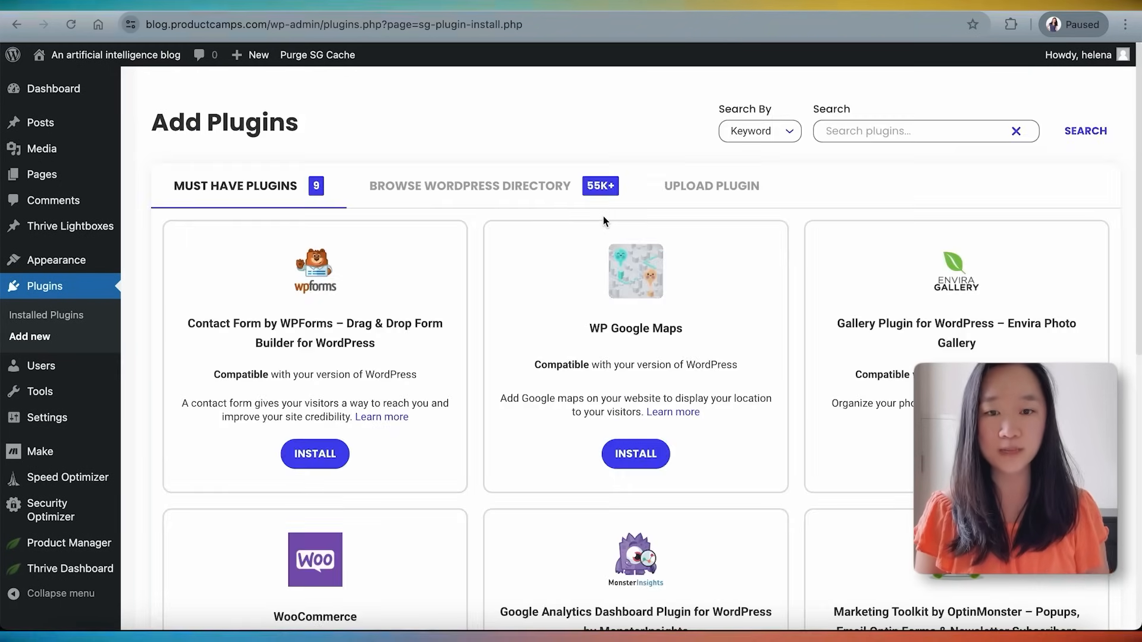
click(848, 133)
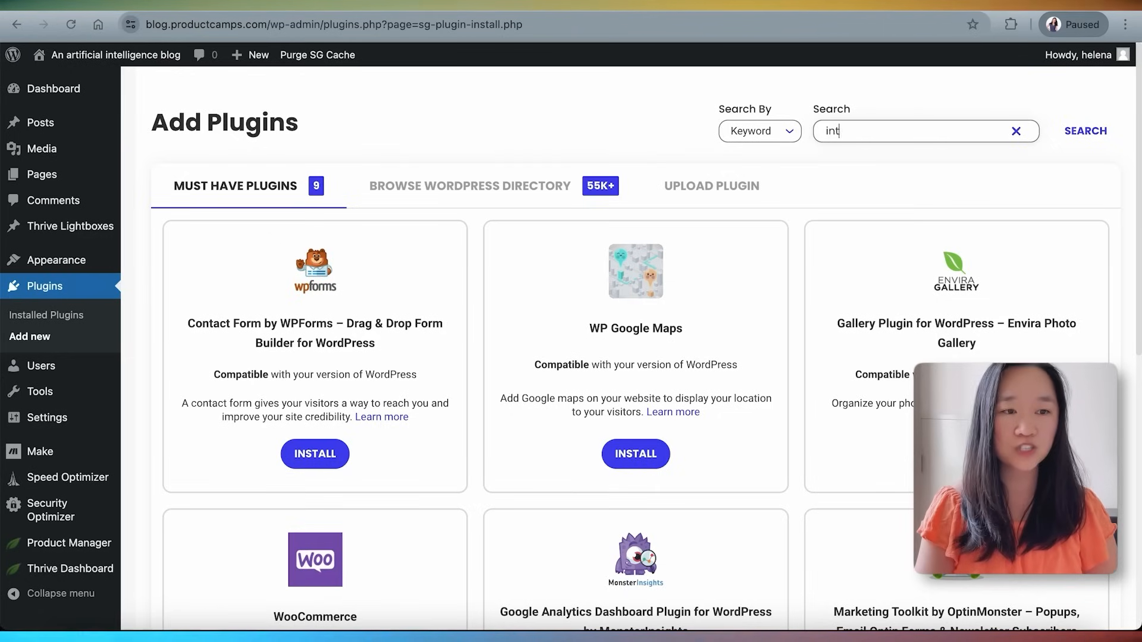
text(romat co)
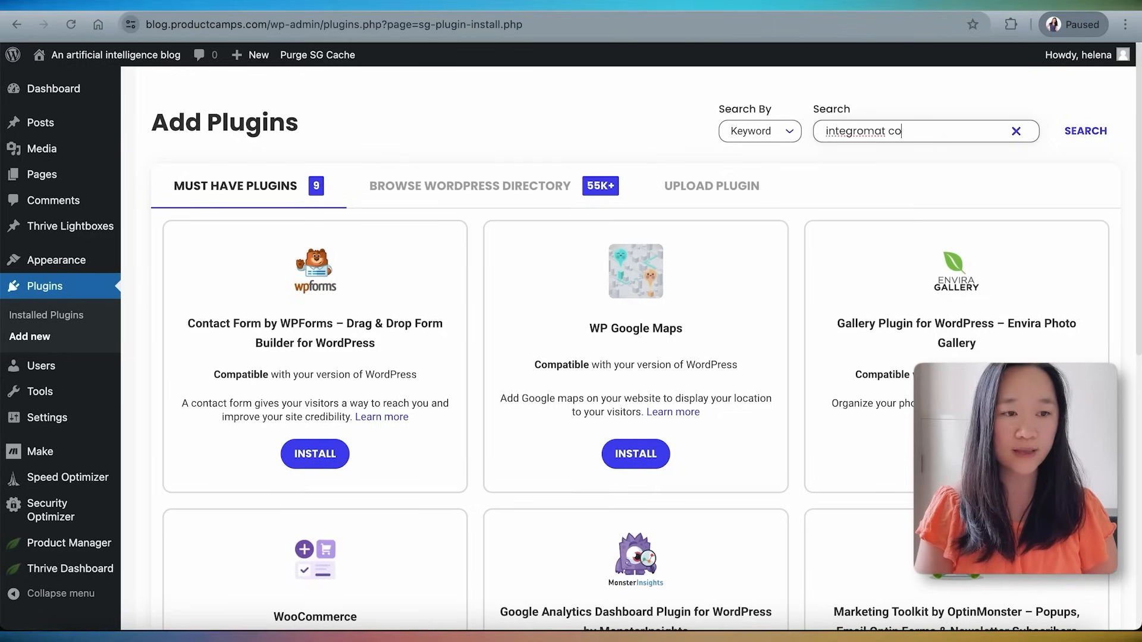
text(nne)
key(BackSpace)
text(nector)
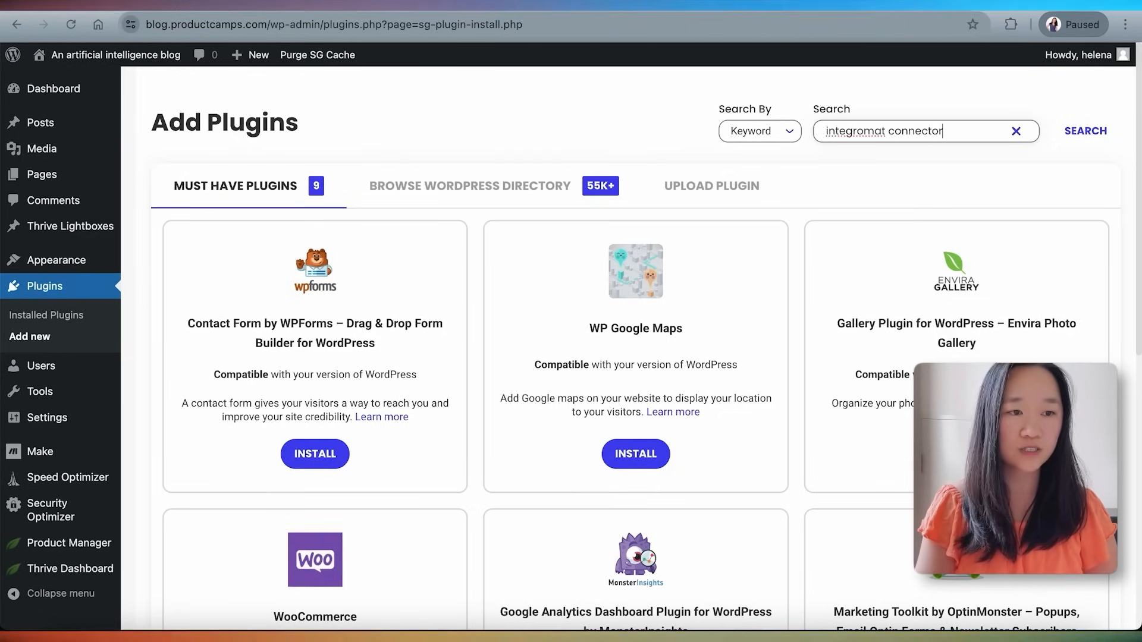
key(Return)
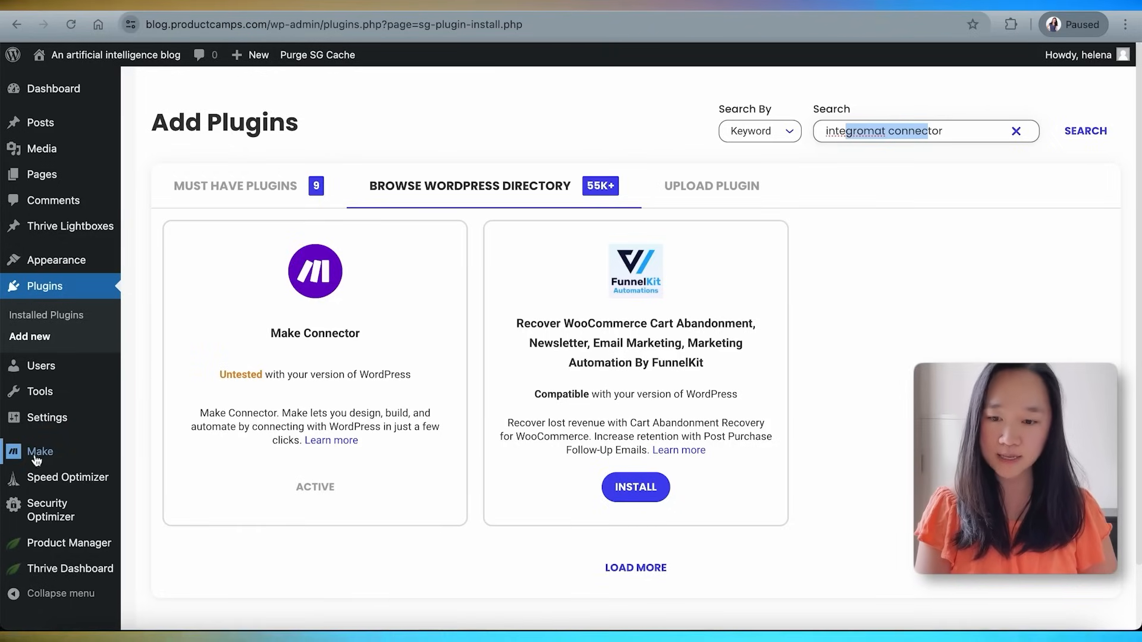
Open the Make plugin's settings in WordPress and select its API key for copying.
mouse_move(45, 456)
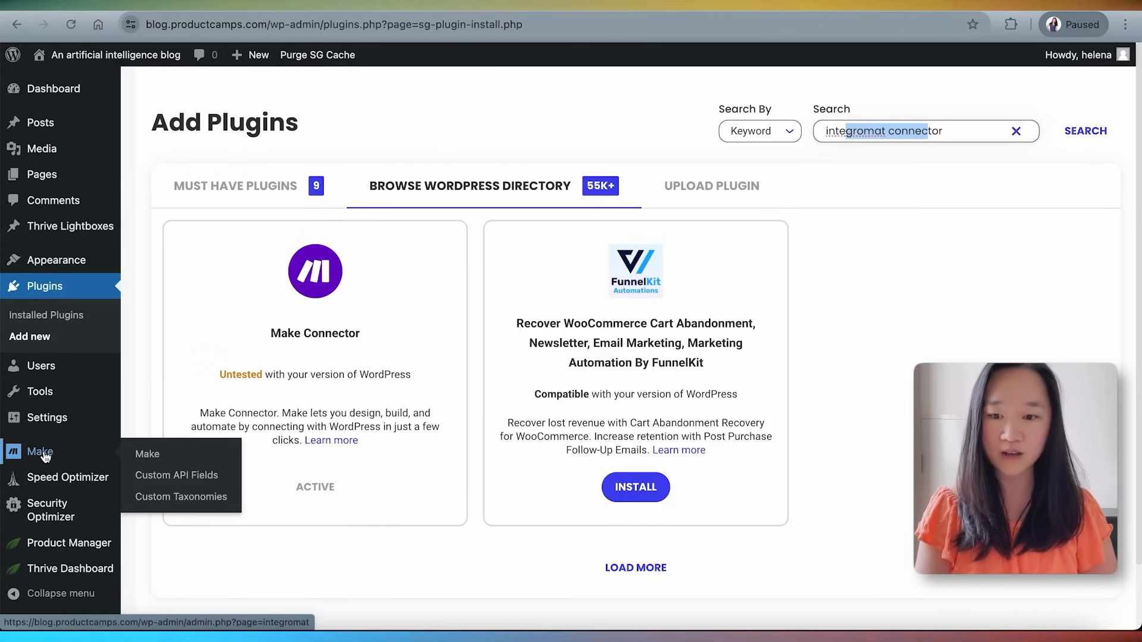
click(40, 452)
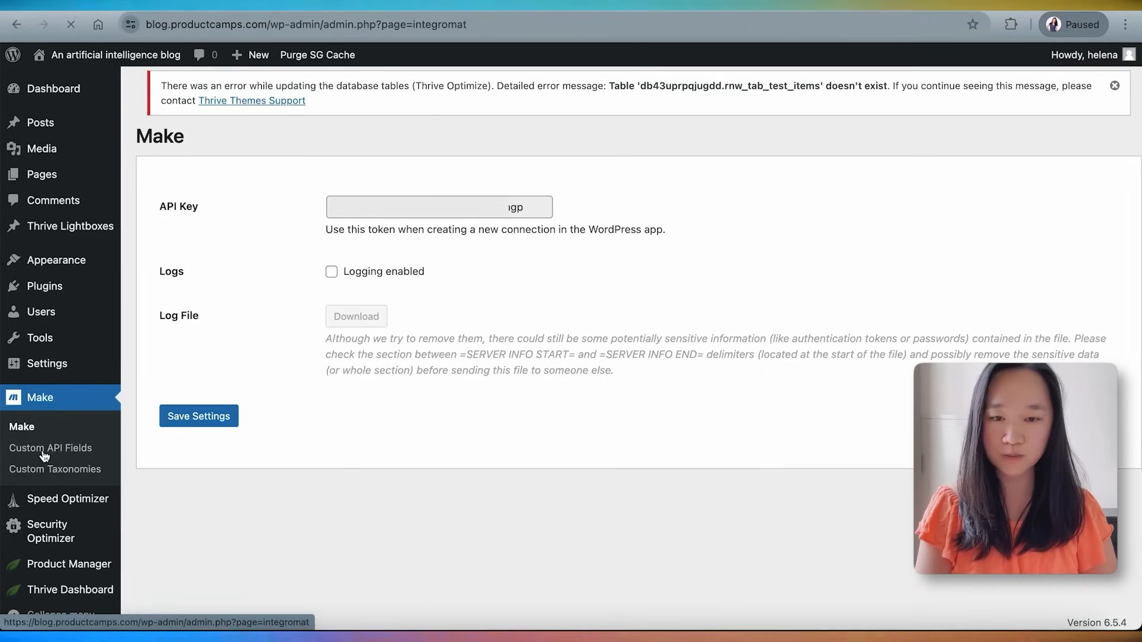
click(454, 214)
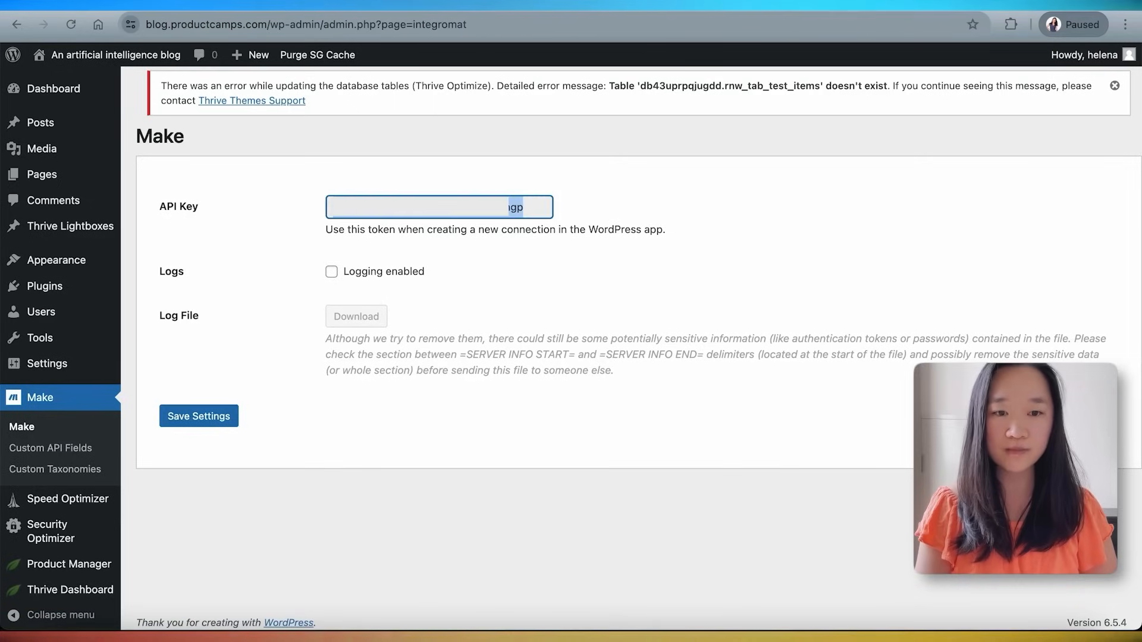
click(541, 212)
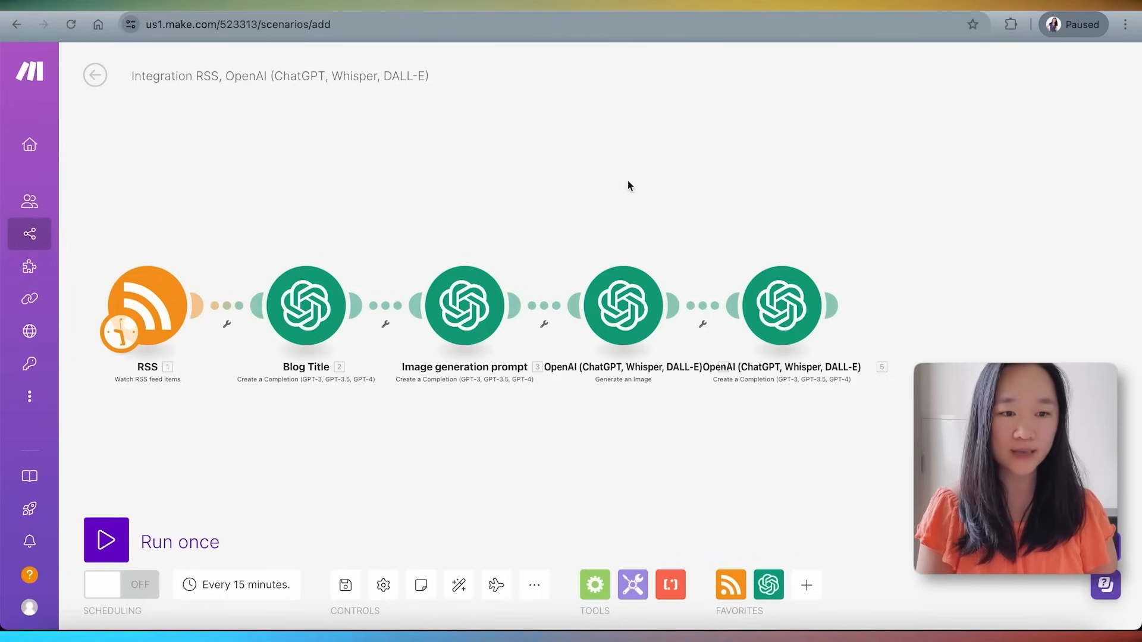
Switch to the Make scenario and add a WordPress Create a Post module after the last OpenAI module.
mouse_move(833, 308)
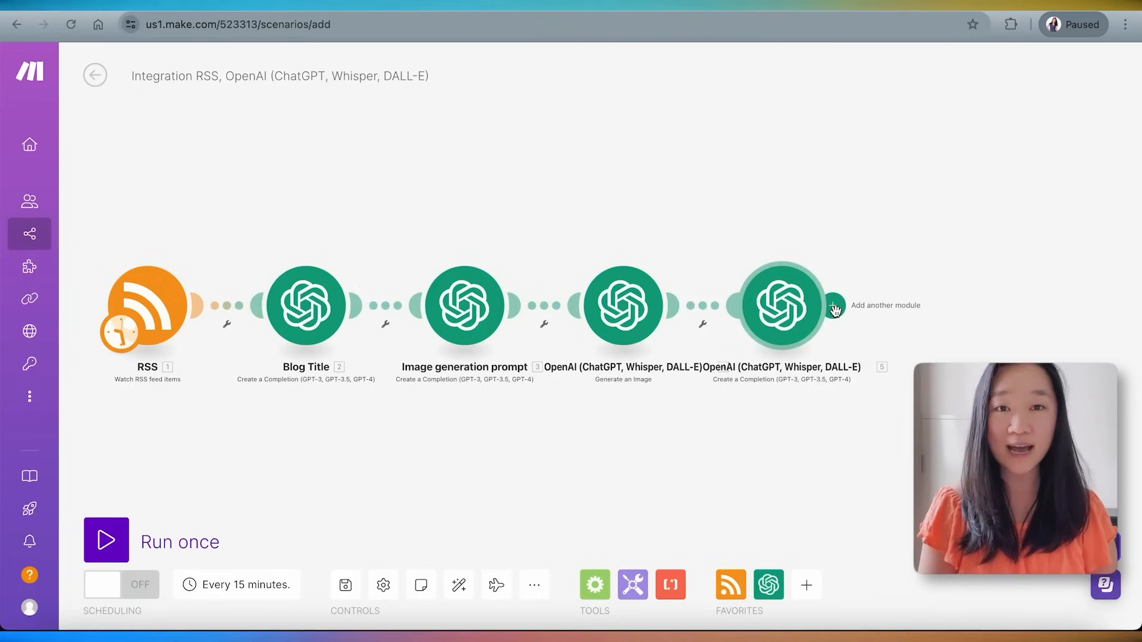
click(834, 306)
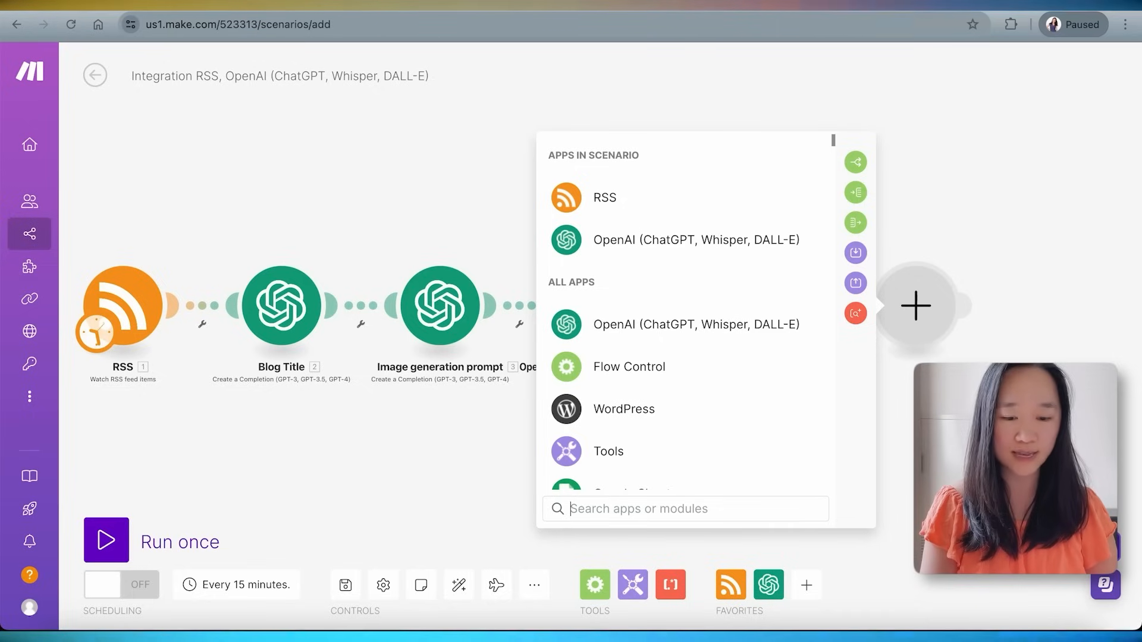
text(wordp)
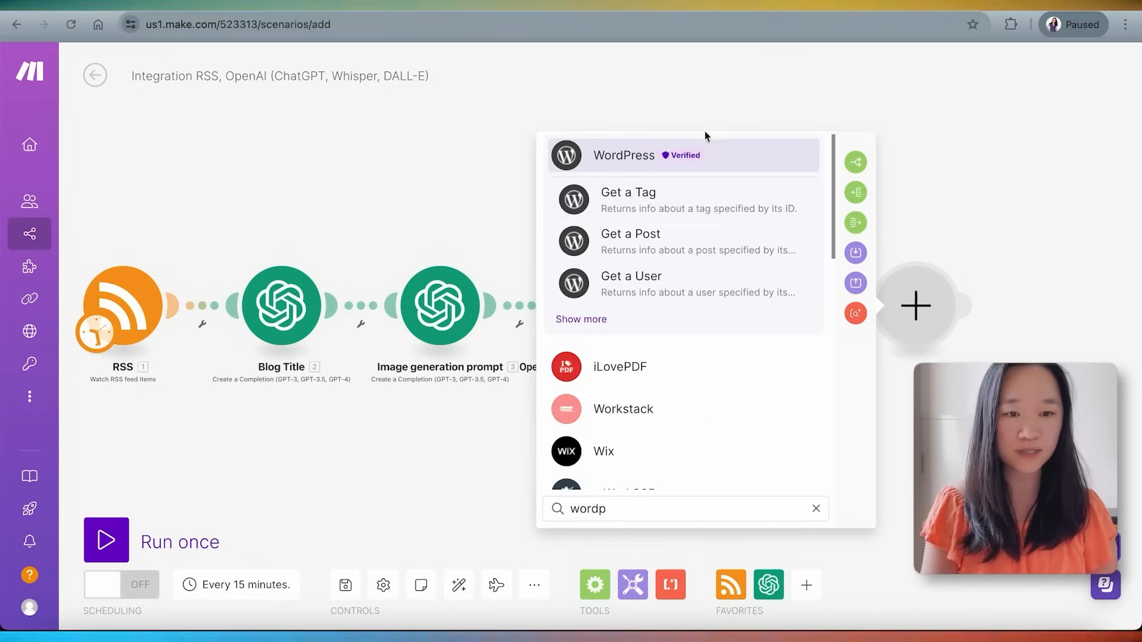
click(602, 156)
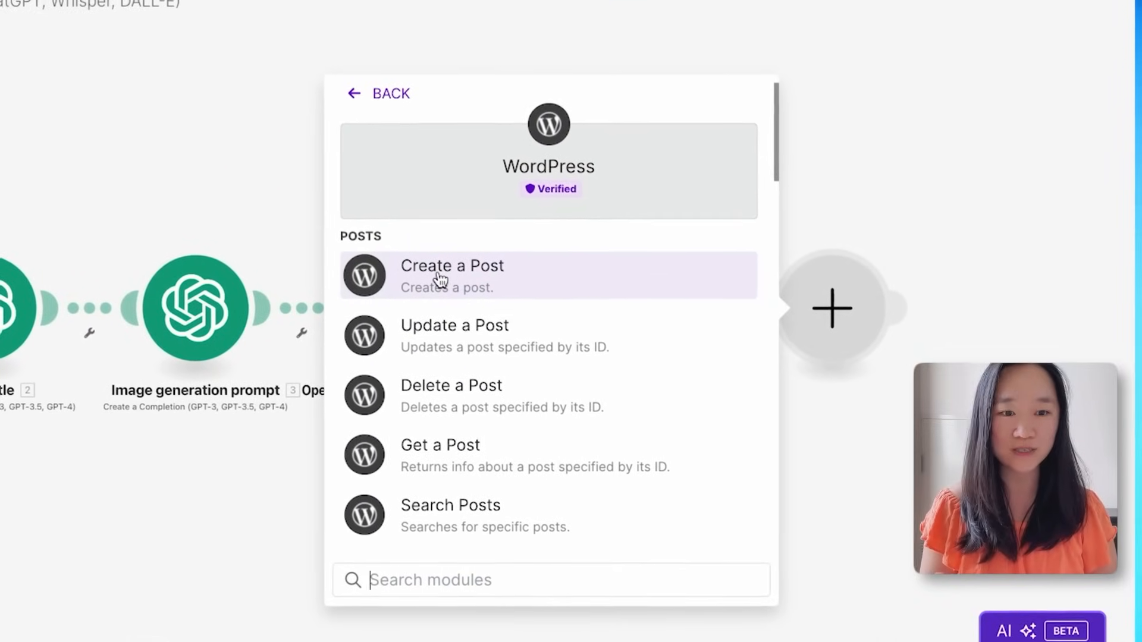
click(440, 280)
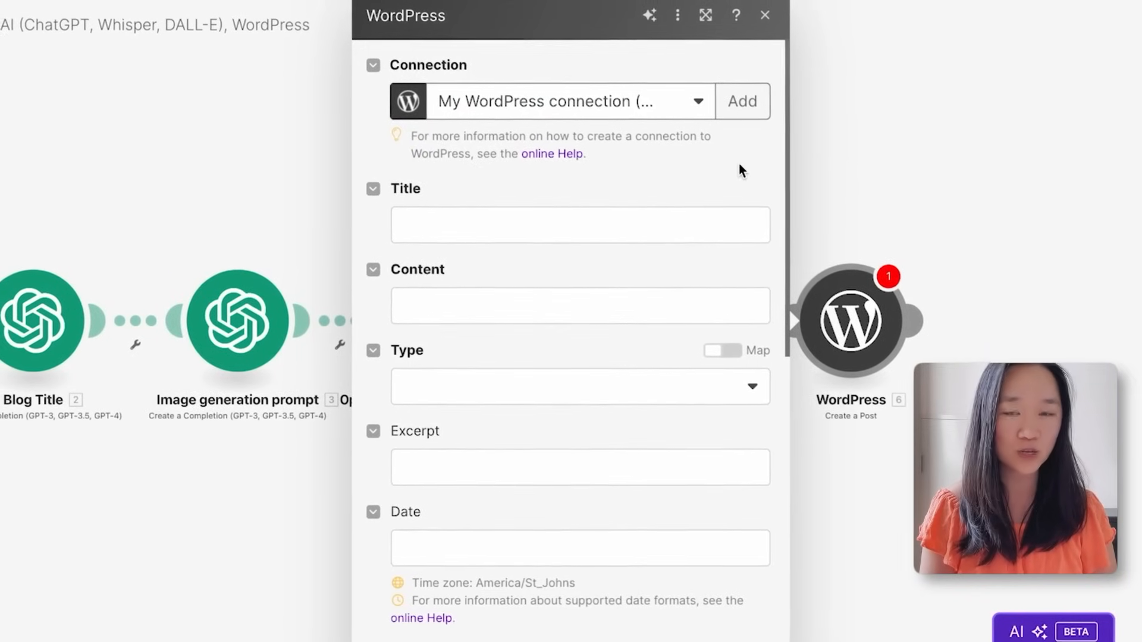
click(745, 108)
click(437, 285)
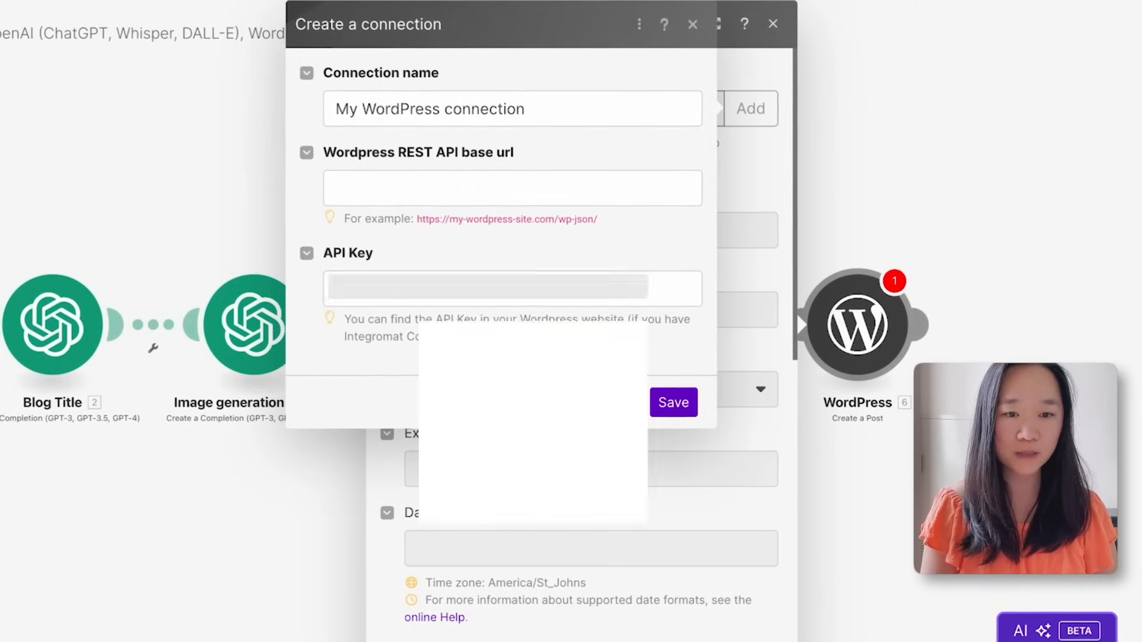
key(super+v)
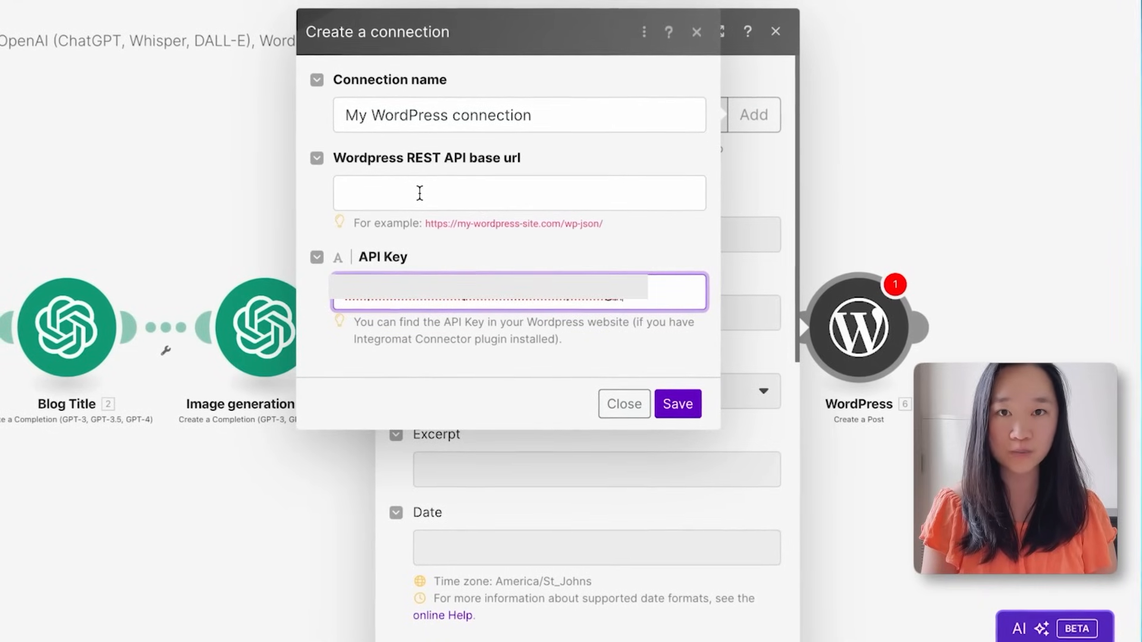
drag(564, 224, 599, 232)
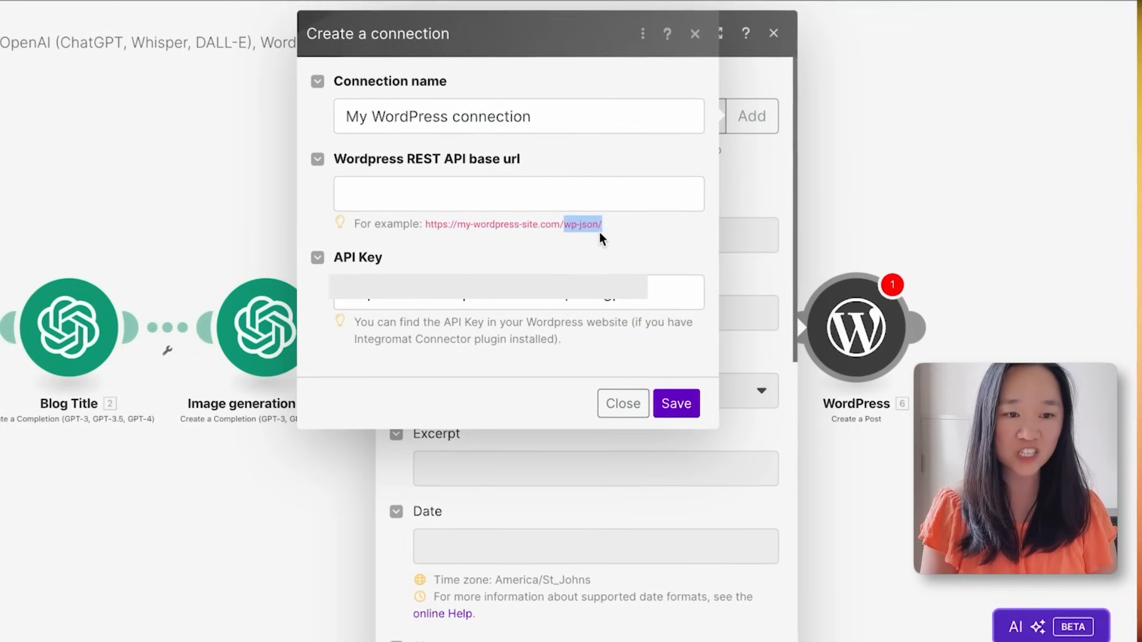
click(508, 189)
text(https://blog.productcamps.com/wp-json/)
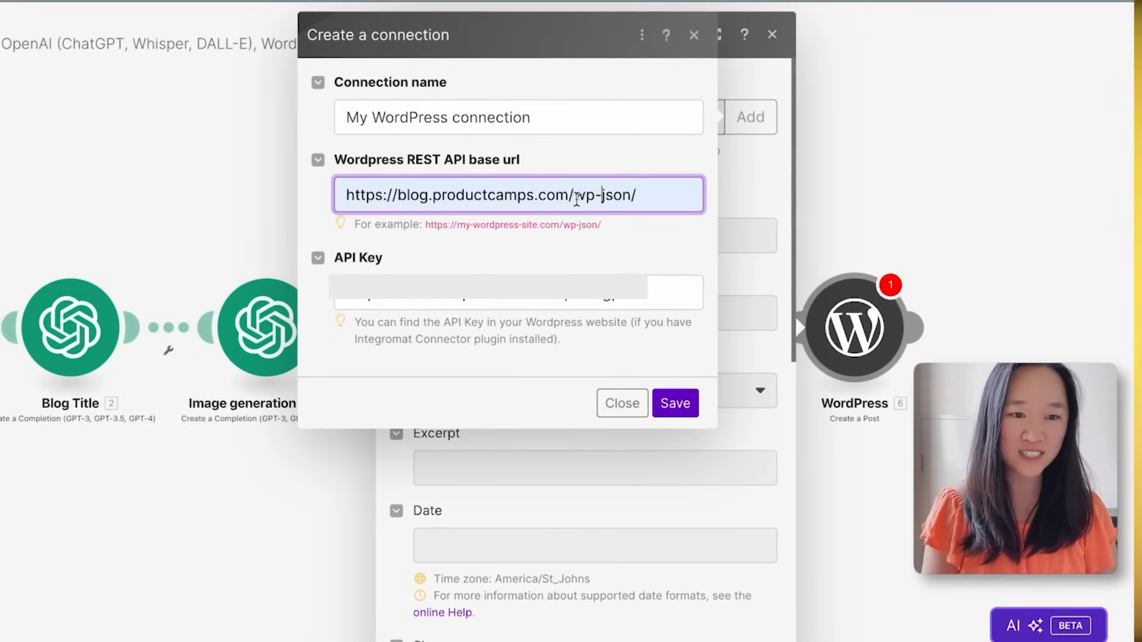
drag(646, 200, 593, 199)
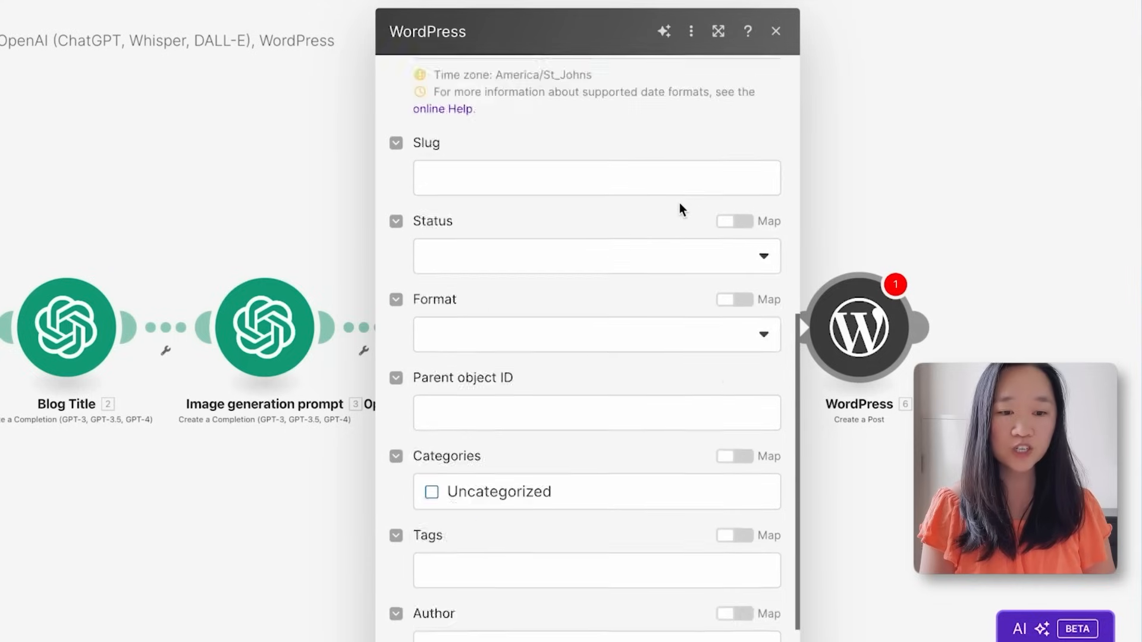
Map the WordPress post's Title to the Message Content from the Blog Title module's Choices.
scroll(679, 203, down, 2)
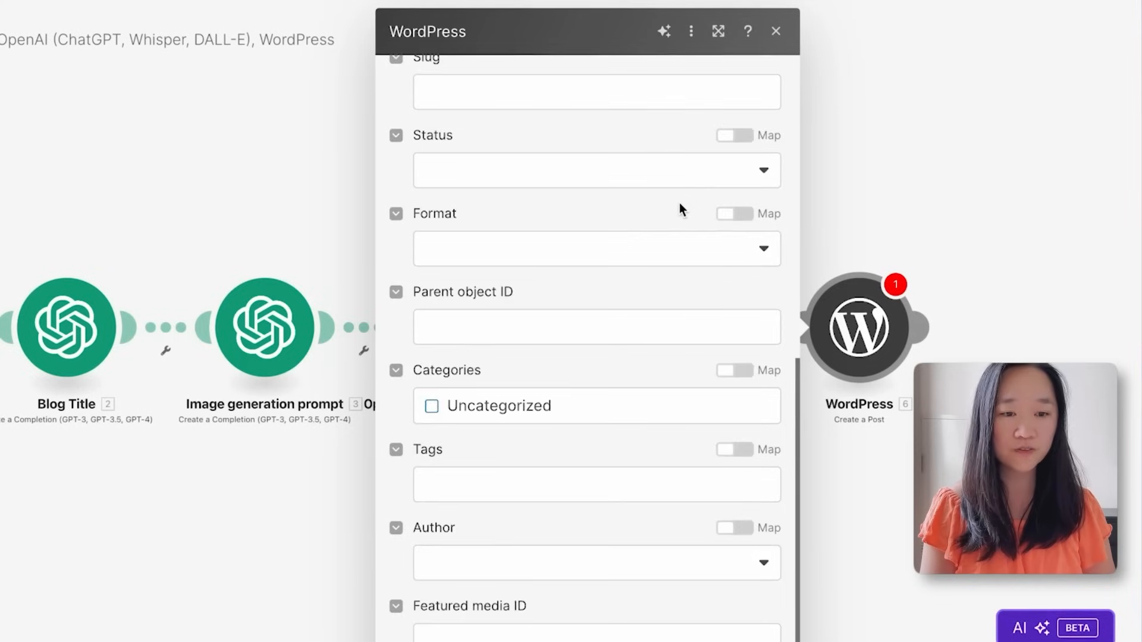
scroll(679, 202, up, 10)
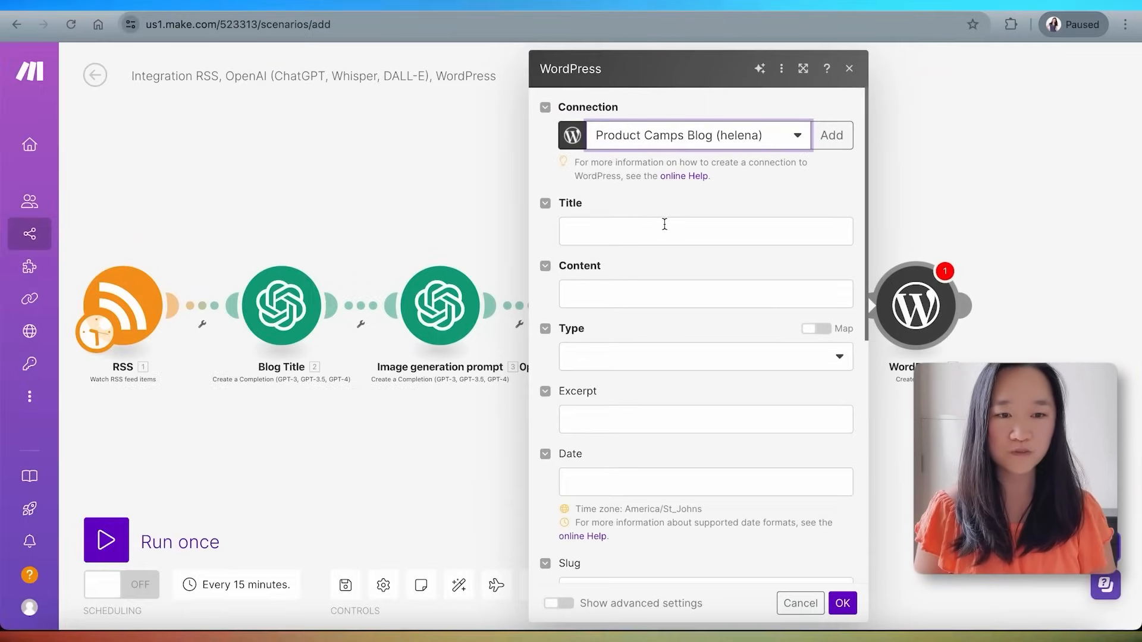
click(612, 231)
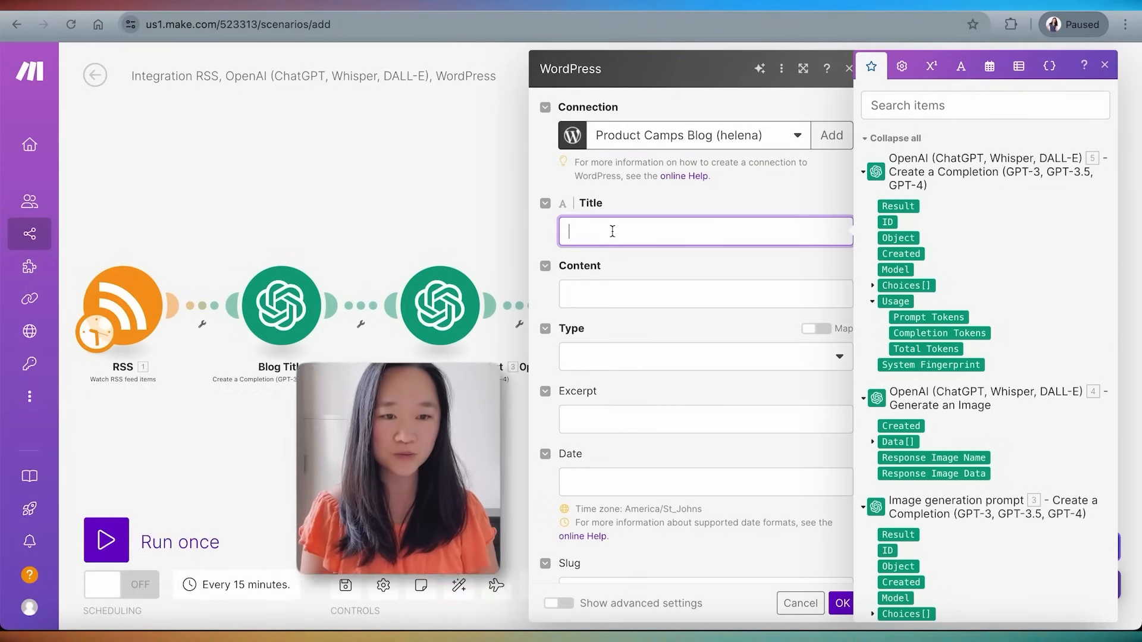
scroll(956, 348, down, 6)
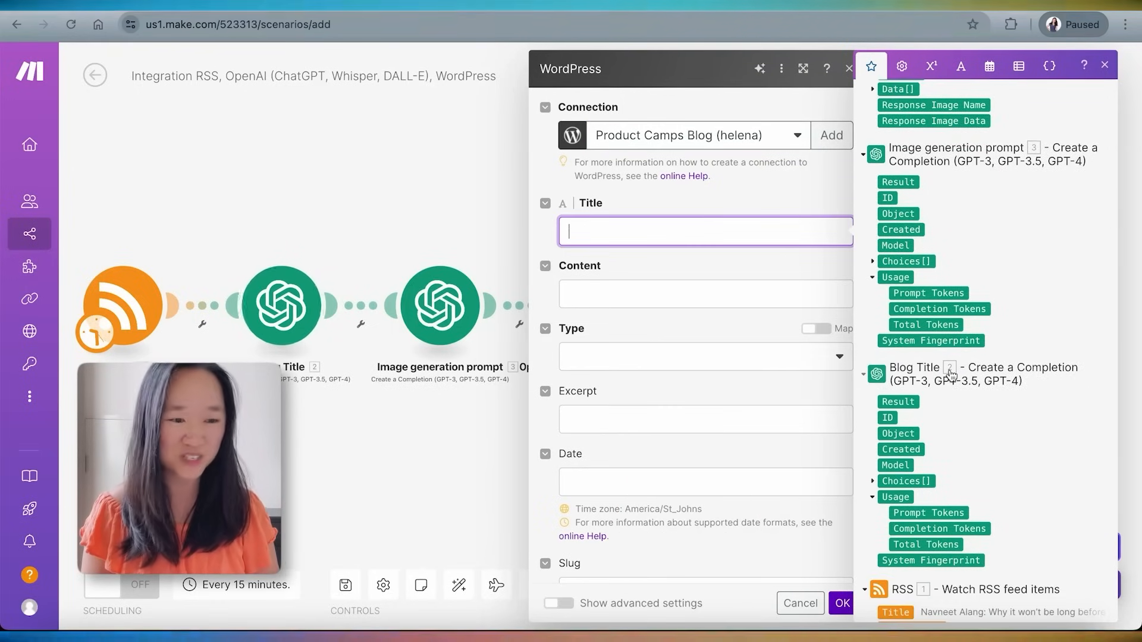
scroll(952, 376, down, 1)
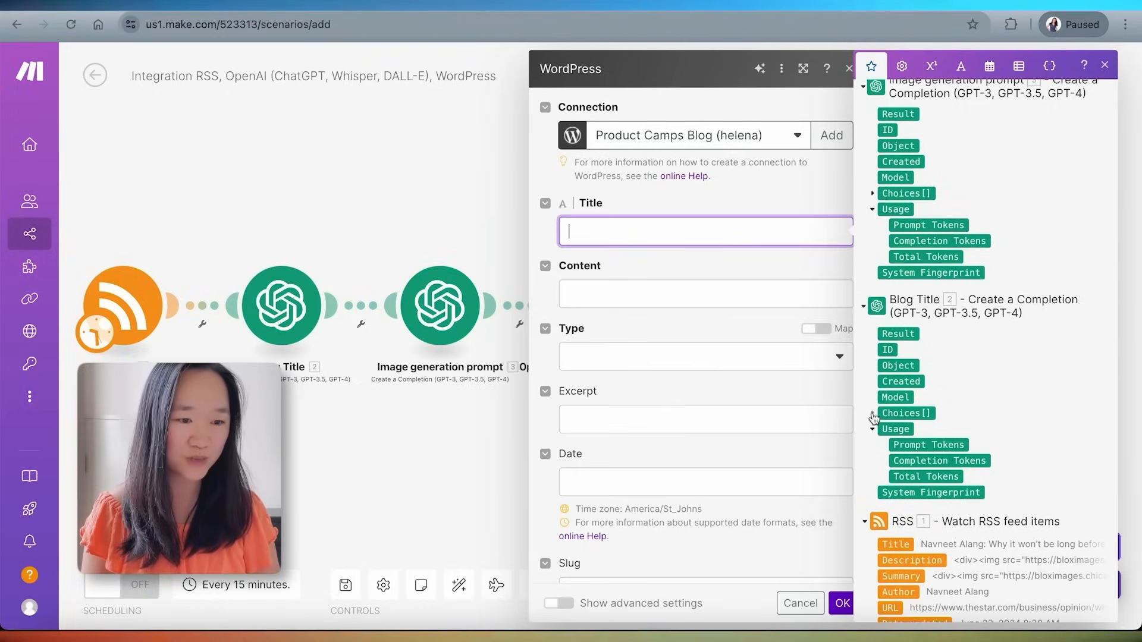
click(873, 413)
click(883, 493)
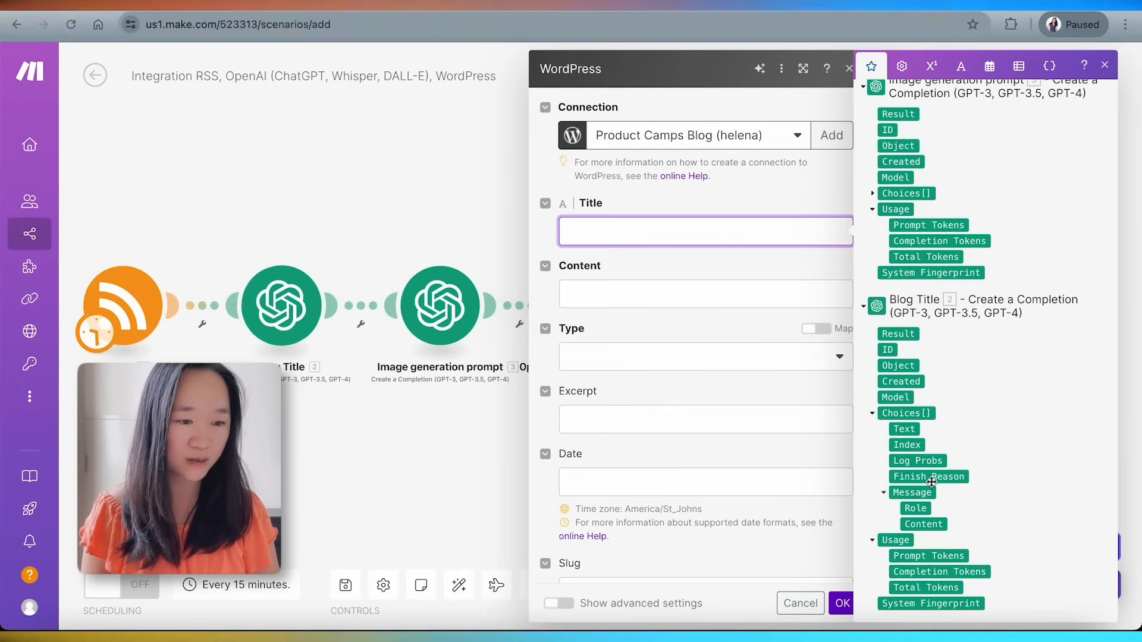
scroll(931, 482, down, 1)
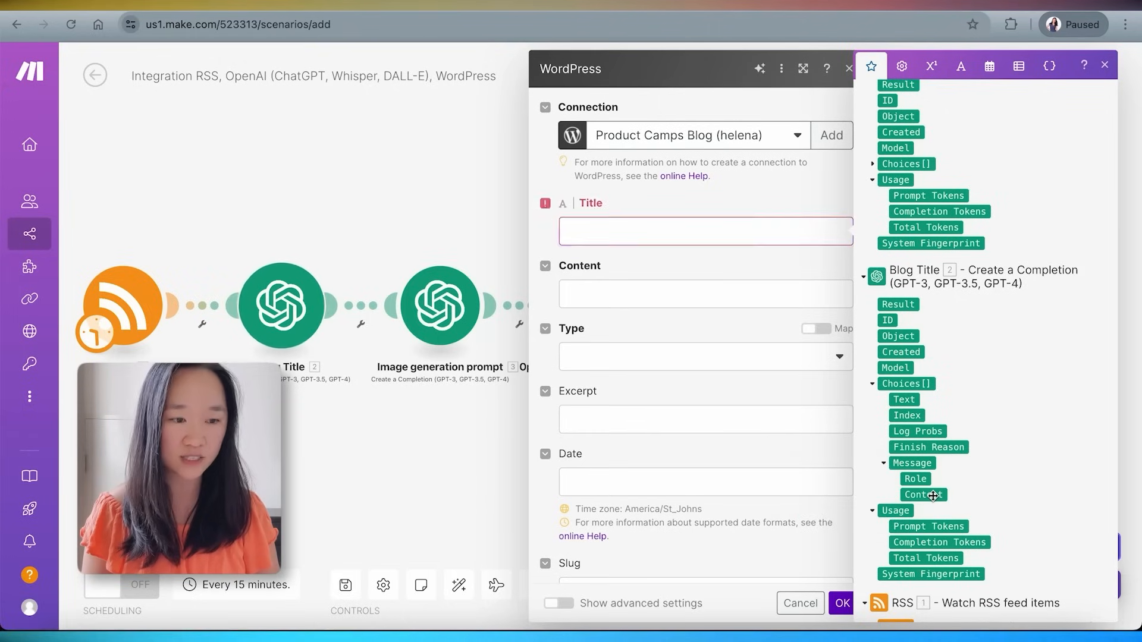
click(924, 495)
Map the post's Content to the Message Content from the Choices of the last OpenAI completion module (5).
click(659, 288)
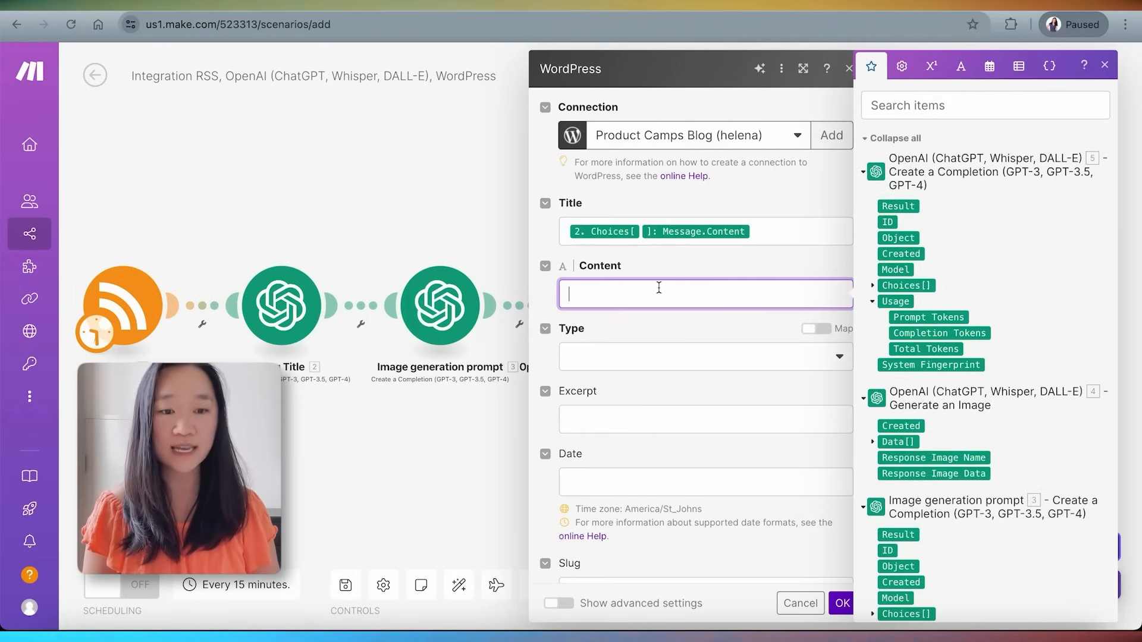
click(696, 269)
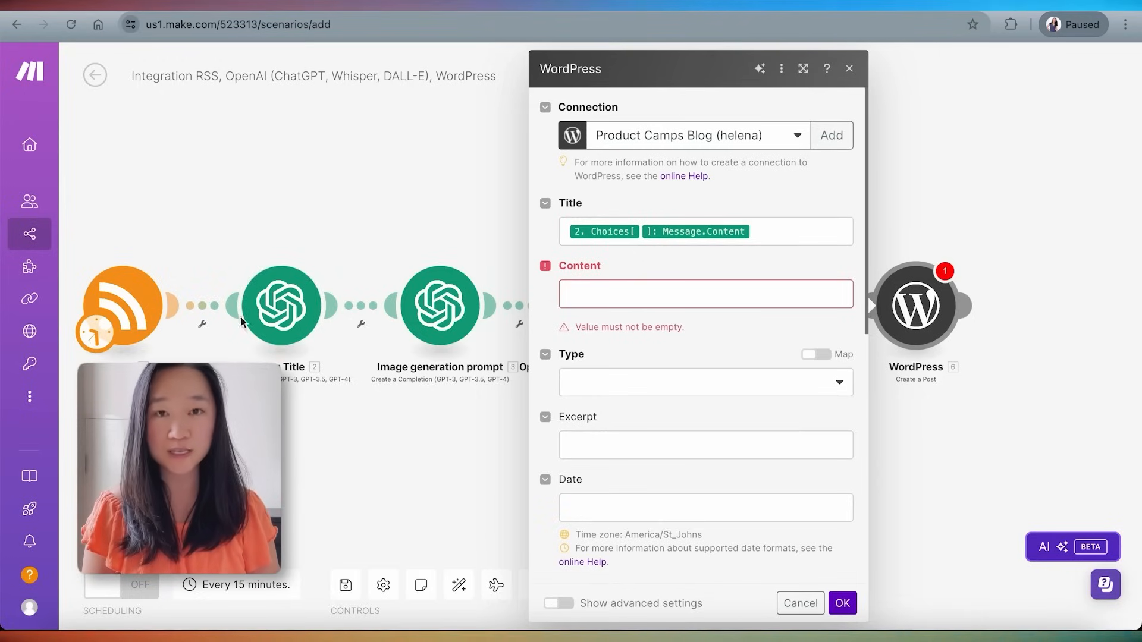
click(600, 294)
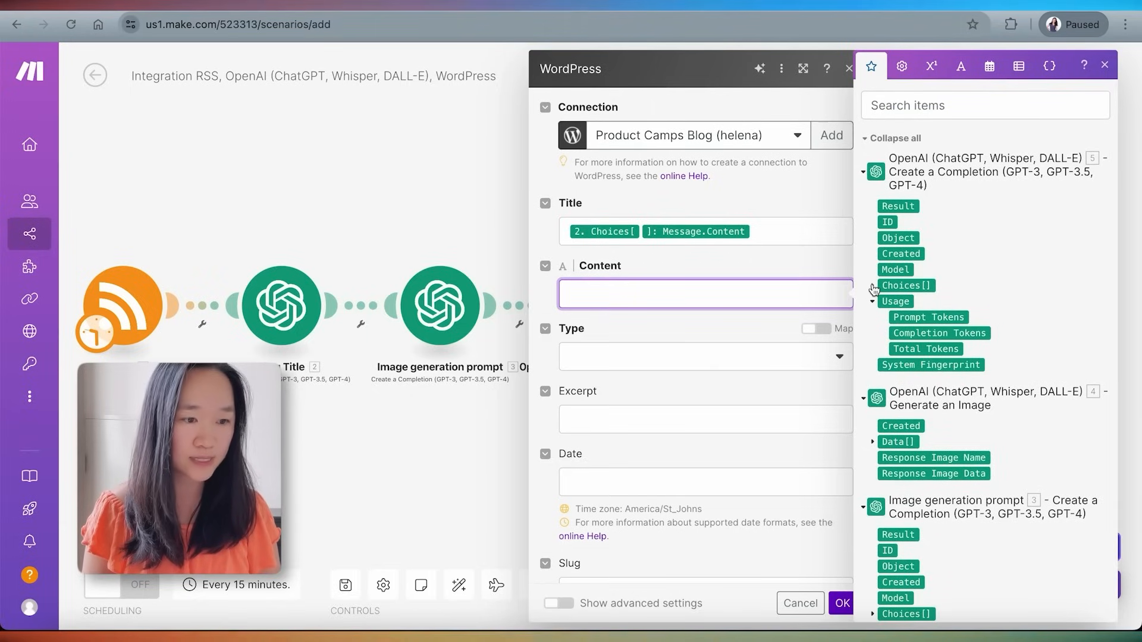
click(873, 286)
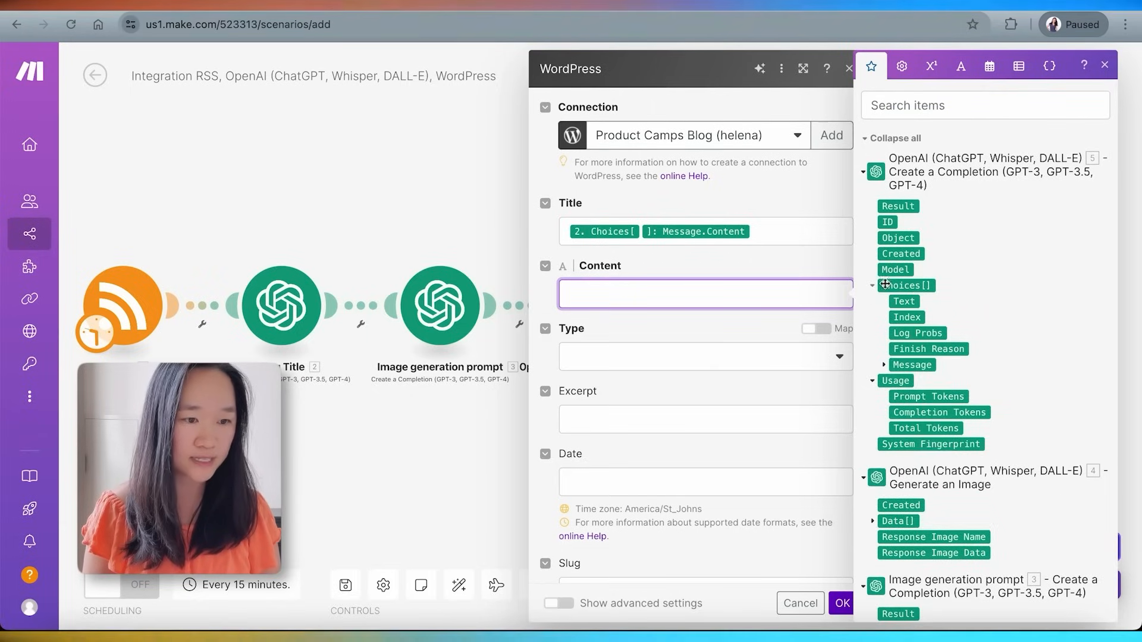
click(884, 365)
drag(923, 397, 714, 296)
click(724, 329)
Set the WordPress post type to Posts, confirm the module's settings and save the scenario.
click(708, 357)
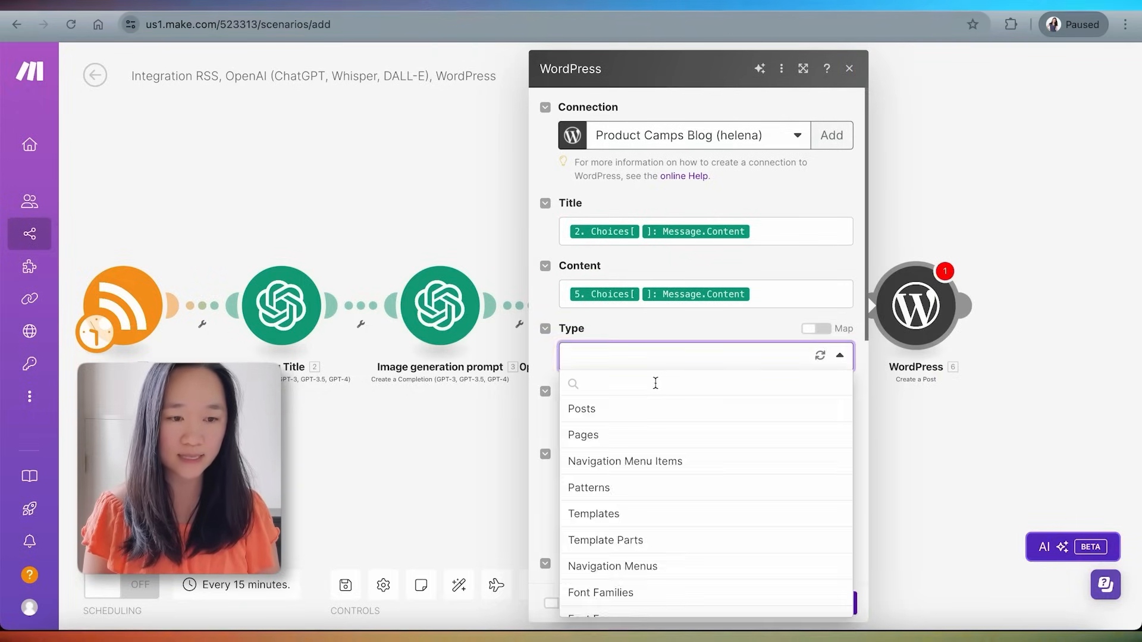
click(622, 410)
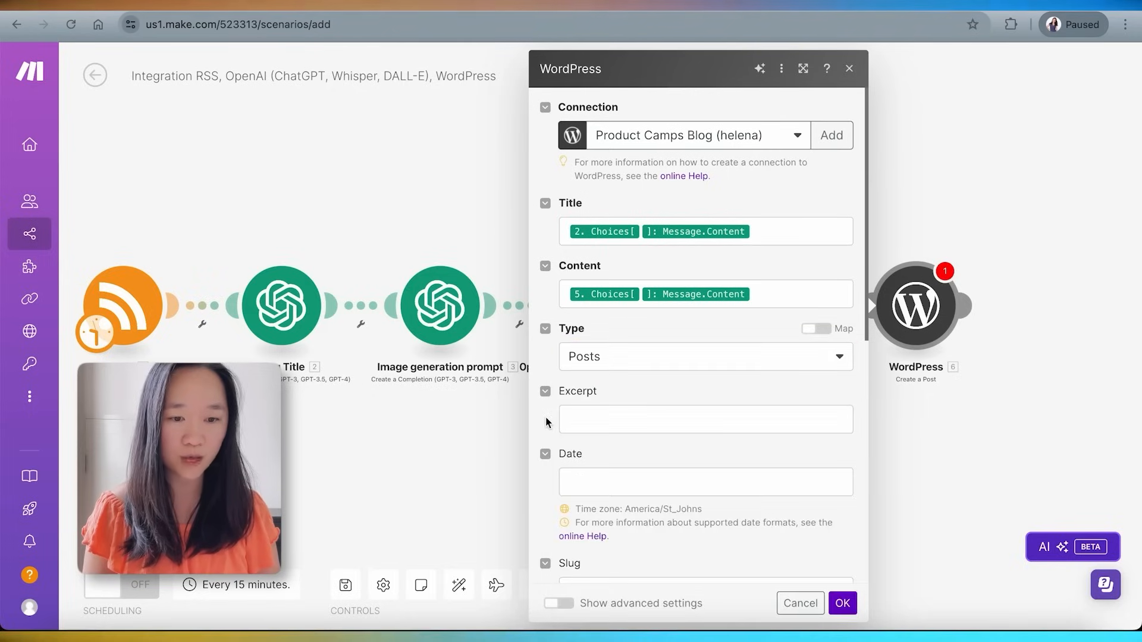
scroll(629, 370, down, 8)
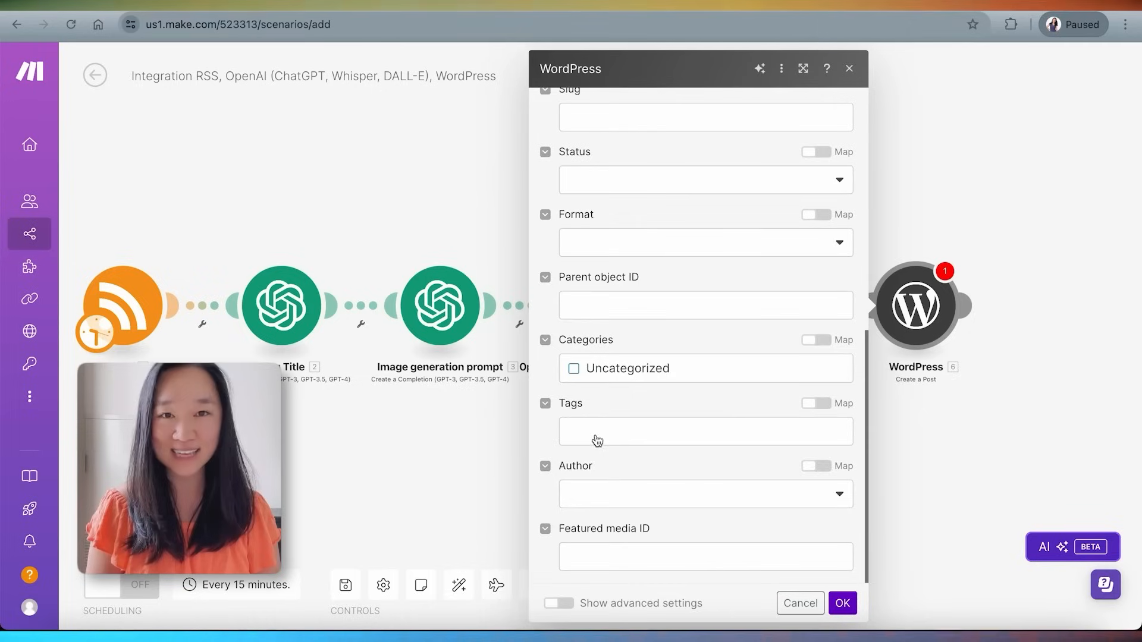
click(606, 494)
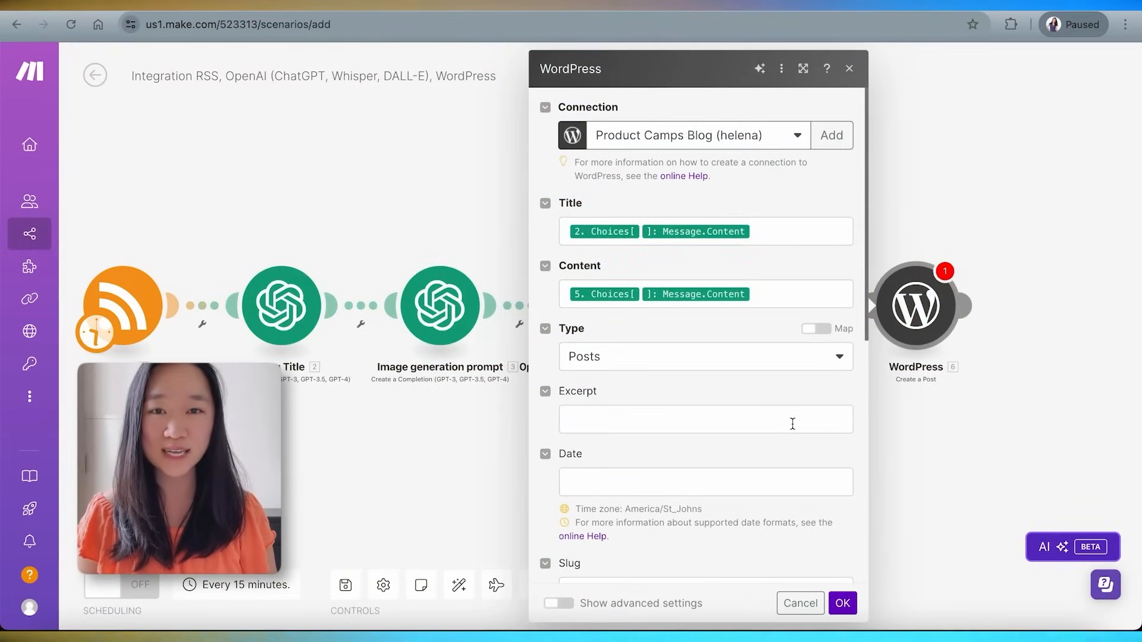
click(843, 603)
click(345, 588)
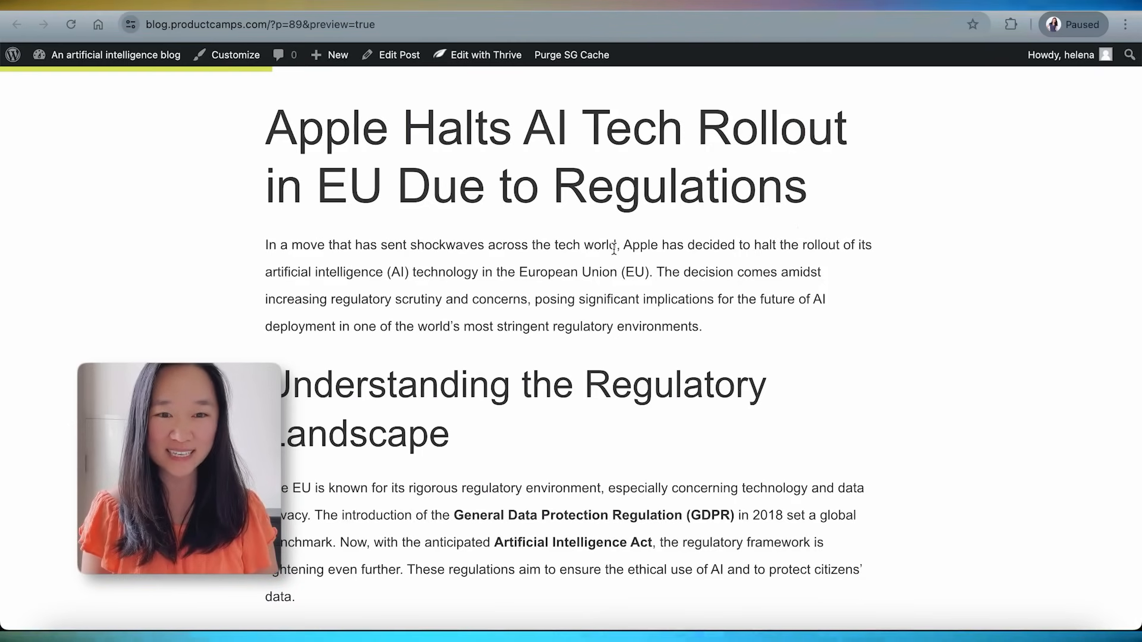
Read through the generated Apple AI post in its WordPress preview, from the title to the conclusion.
scroll(615, 238, down, 2)
scroll(615, 253, down, 15)
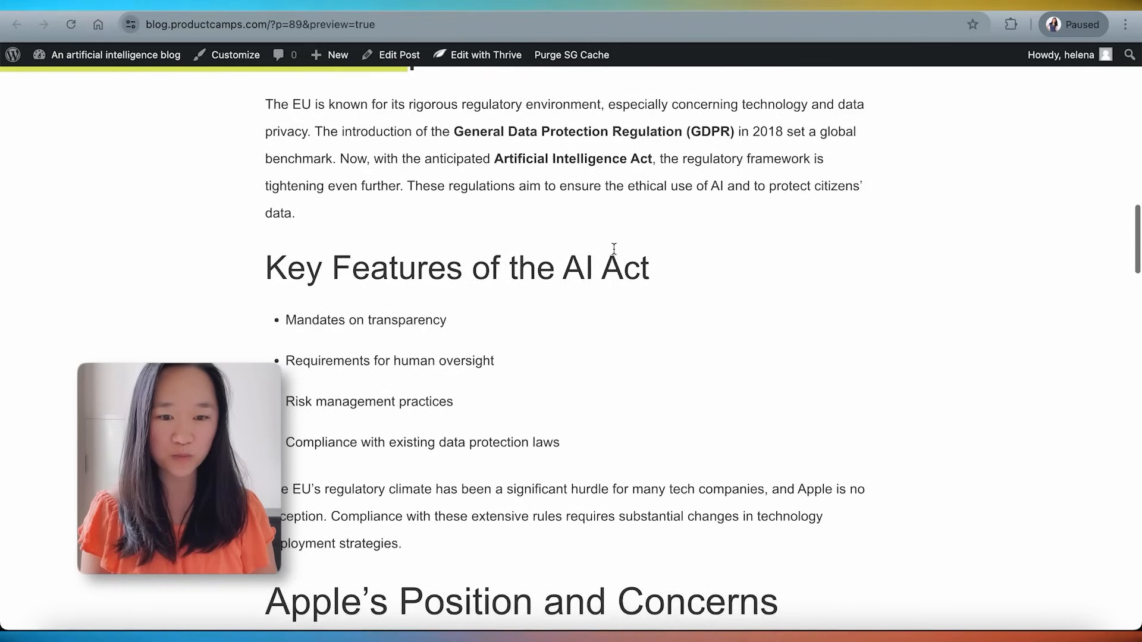
scroll(615, 253, down, 20)
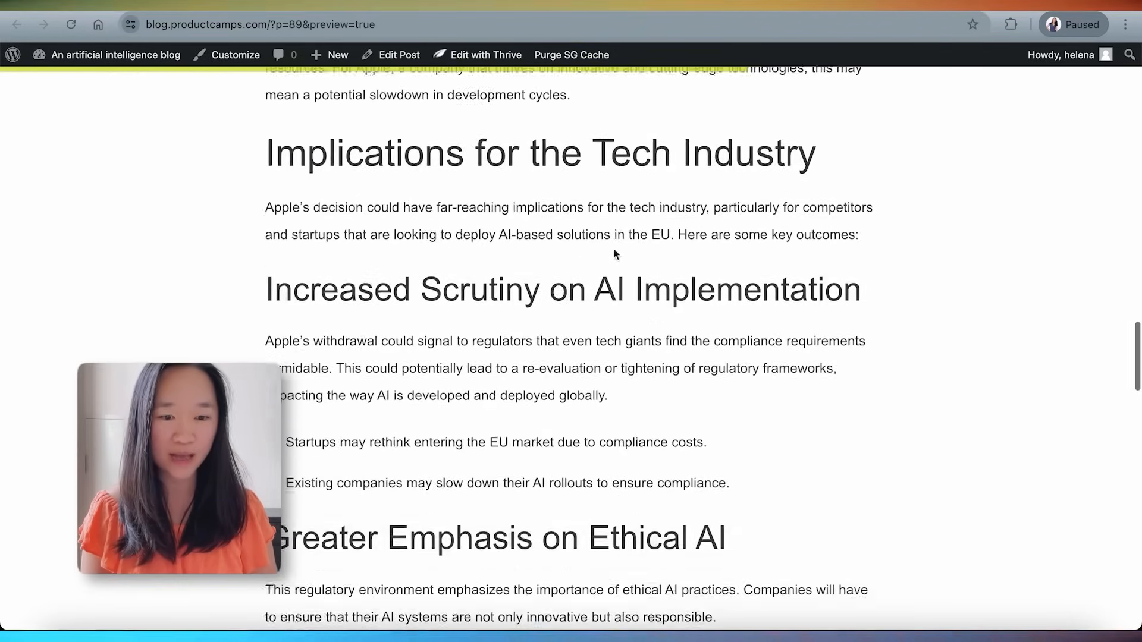
scroll(614, 248, down, 5)
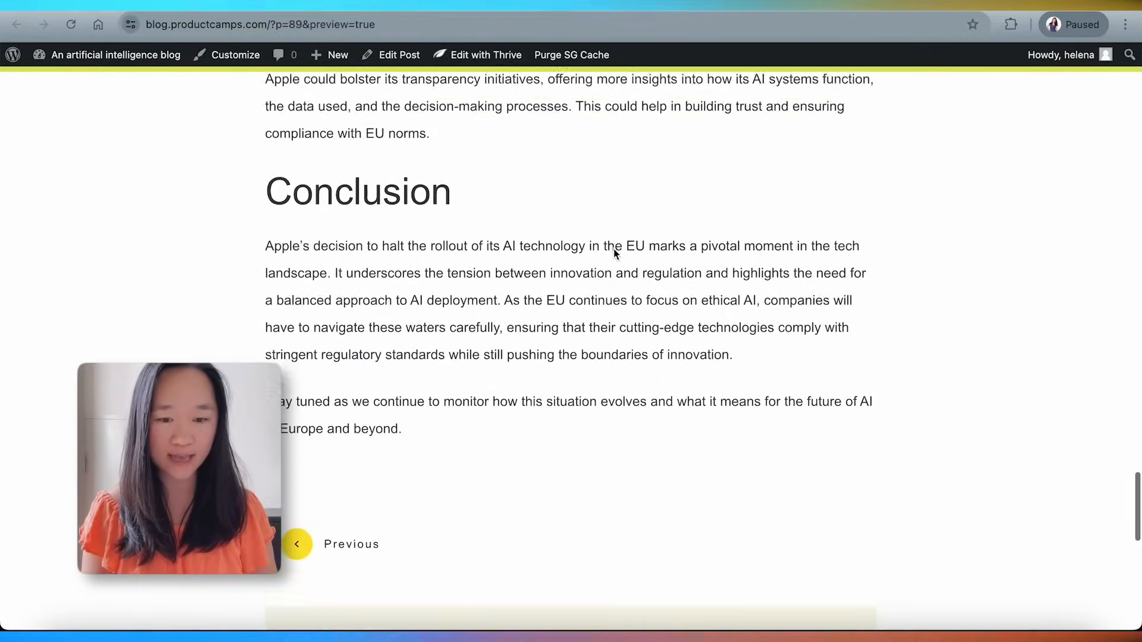
scroll(614, 252, up, 2)
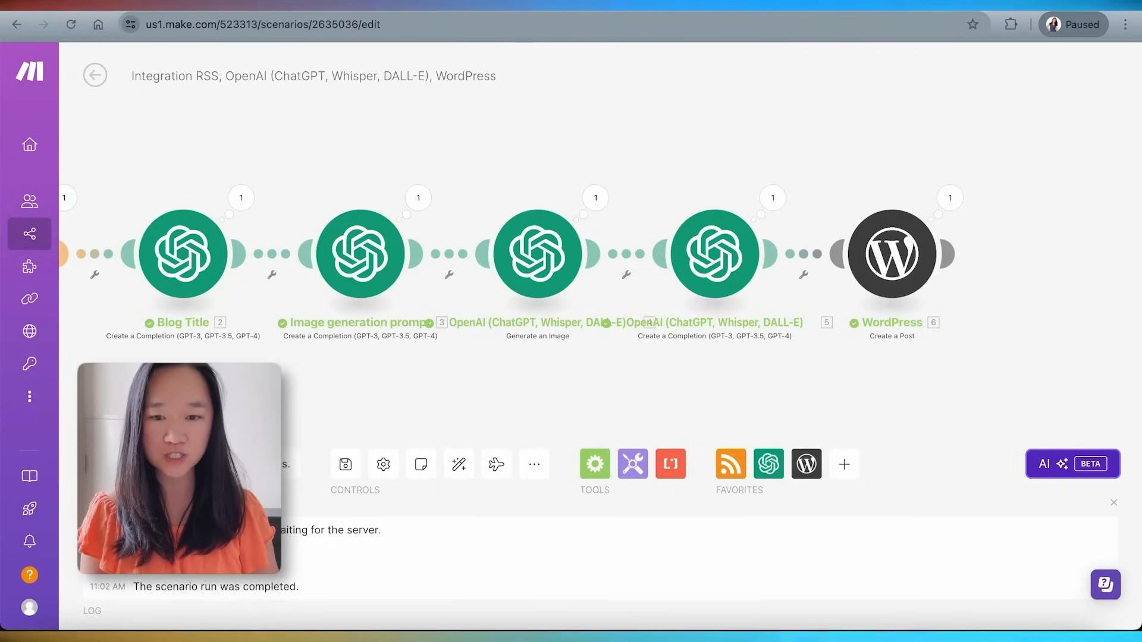
Switch to the Make scenario, inspect the RSS module's run output and view the Bloomberg article at its URL.
drag(246, 374, 474, 366)
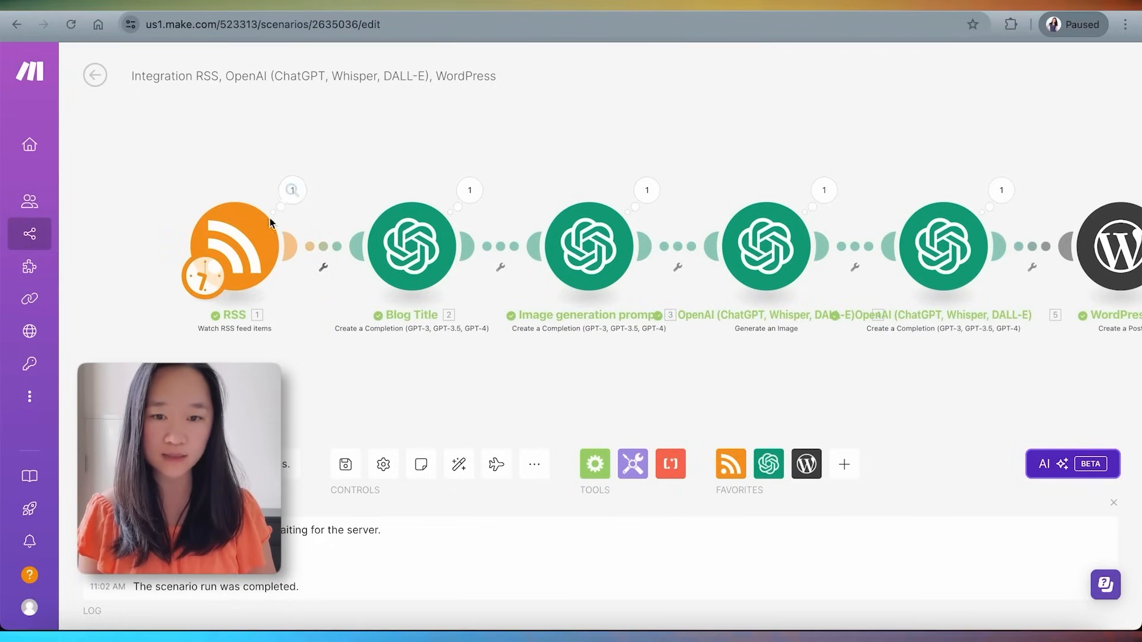
click(291, 191)
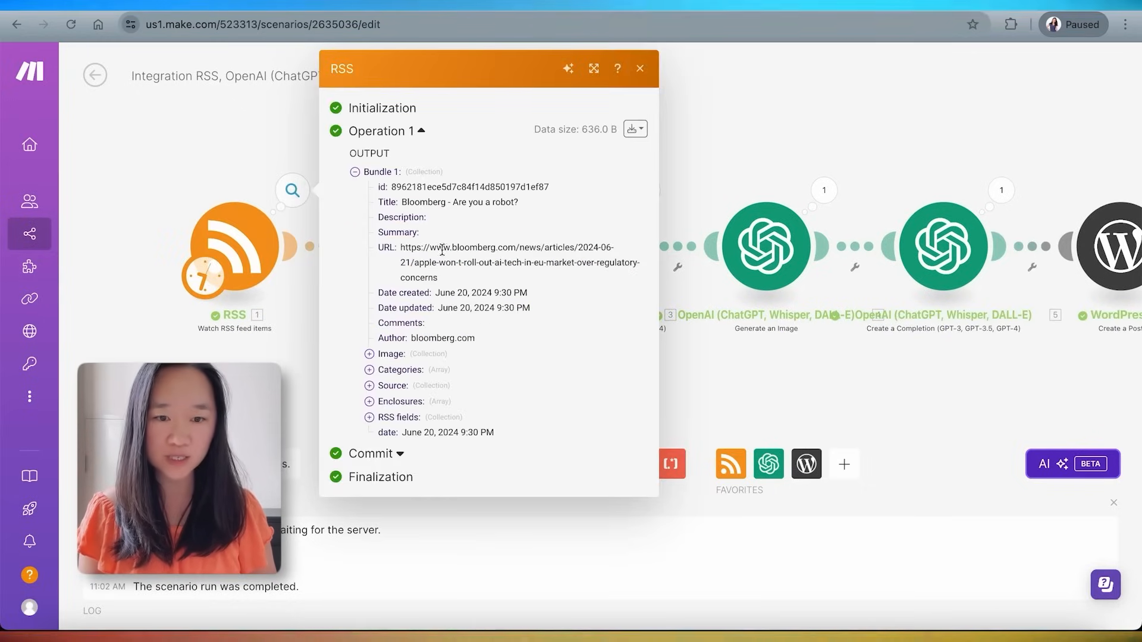
drag(435, 274, 440, 277)
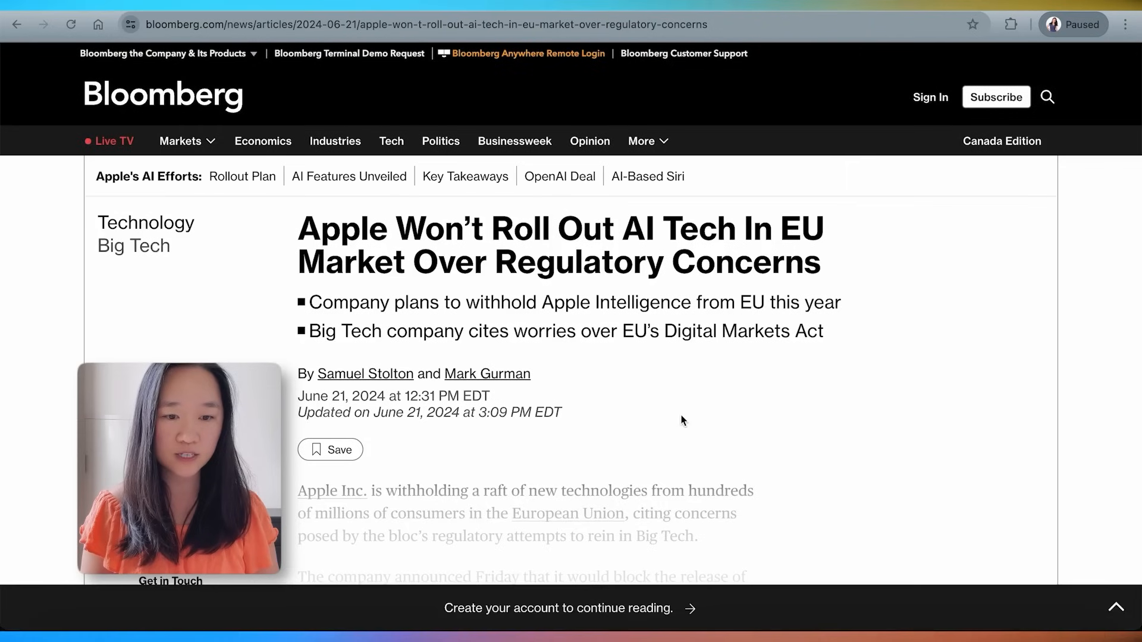
scroll(681, 417, down, 5)
scroll(681, 415, down, 5)
scroll(681, 415, up, 10)
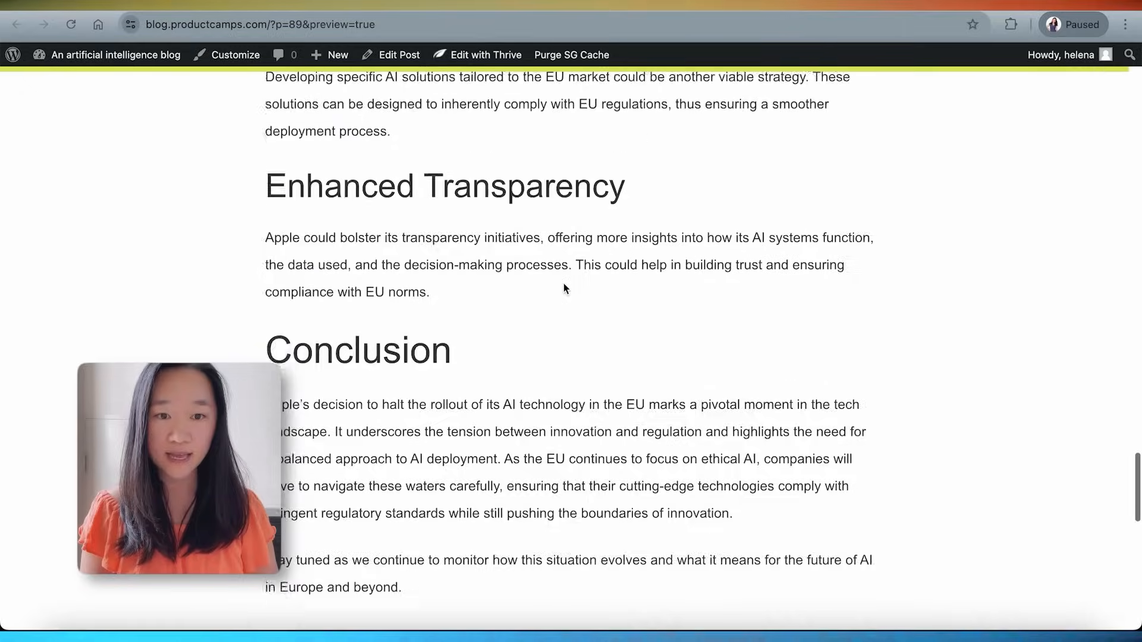
Return to the WordPress preview and review the generated post's sections against the source article.
scroll(563, 288, up, 5)
scroll(563, 285, up, 20)
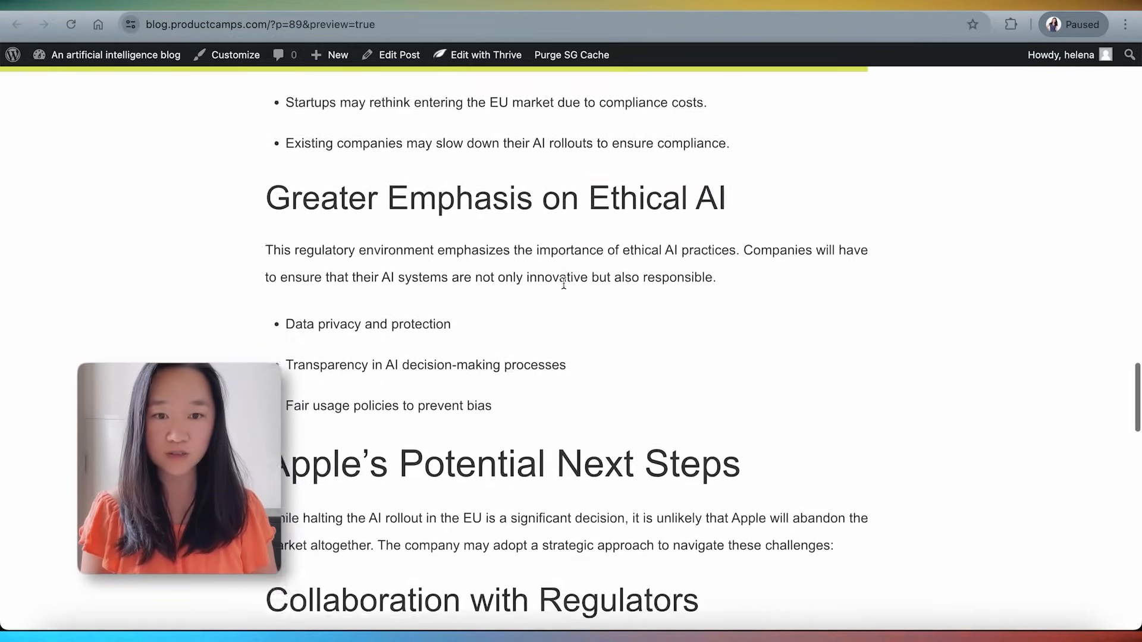
scroll(564, 287, up, 8)
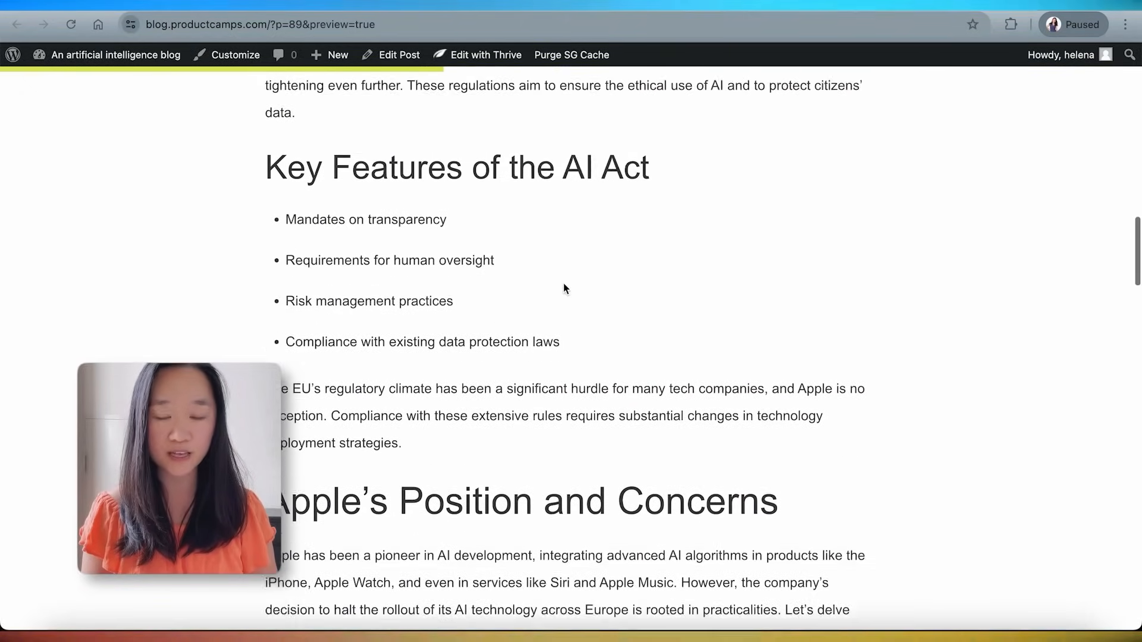
scroll(563, 288, up, 6)
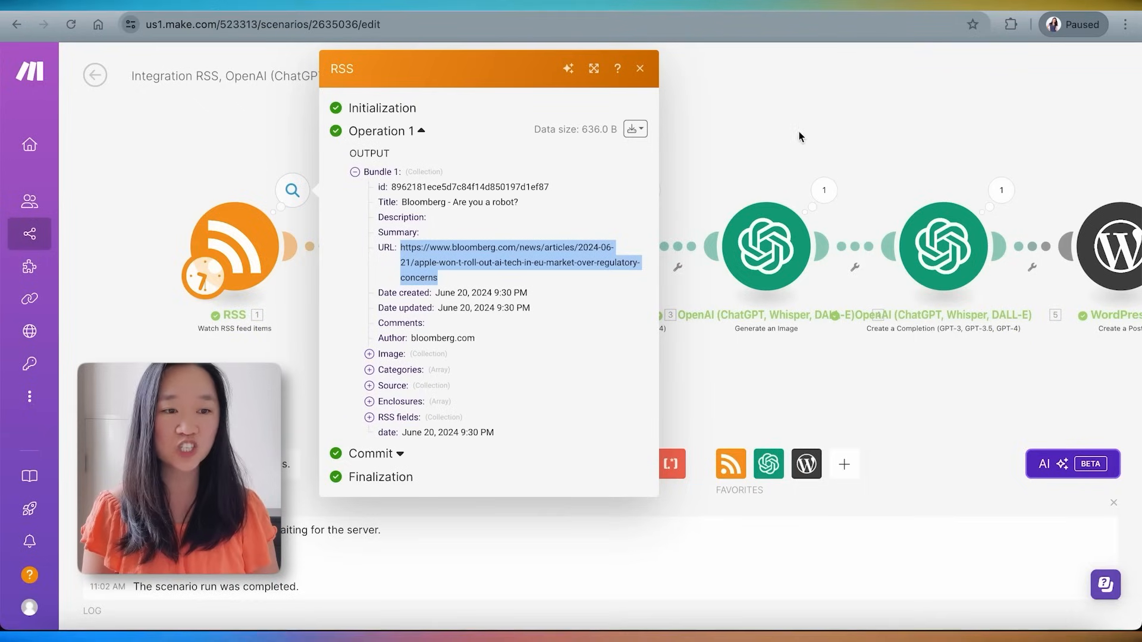
Back in the Make scenario, set the WordPress module's post Status to Publish and confirm the settings.
click(798, 130)
drag(916, 133, 566, 132)
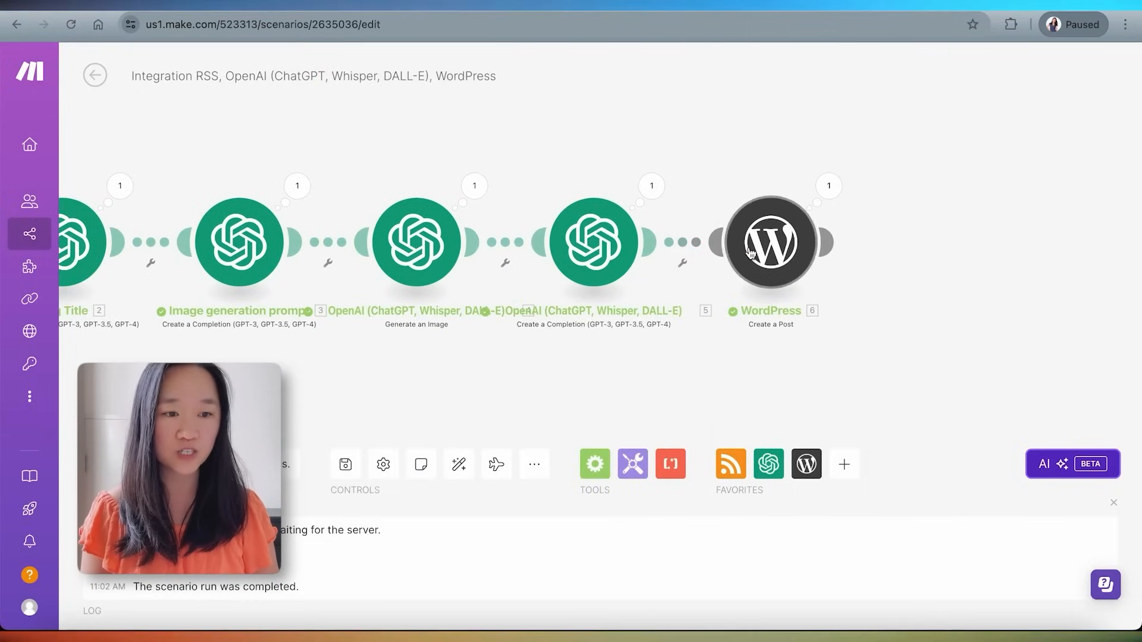
click(774, 254)
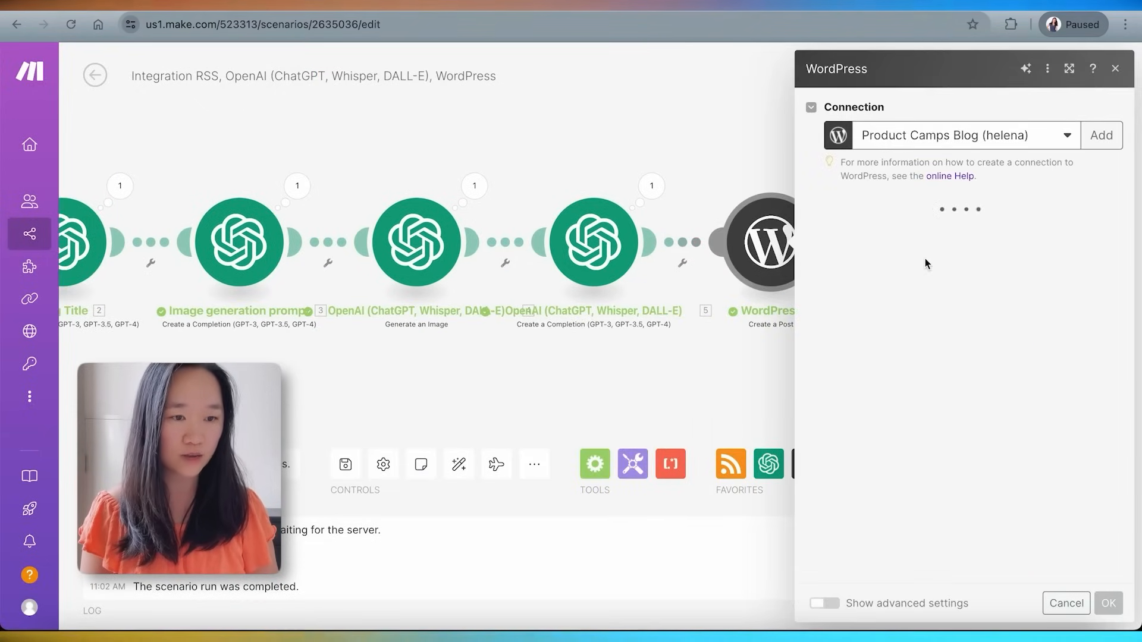
scroll(925, 258, down, 6)
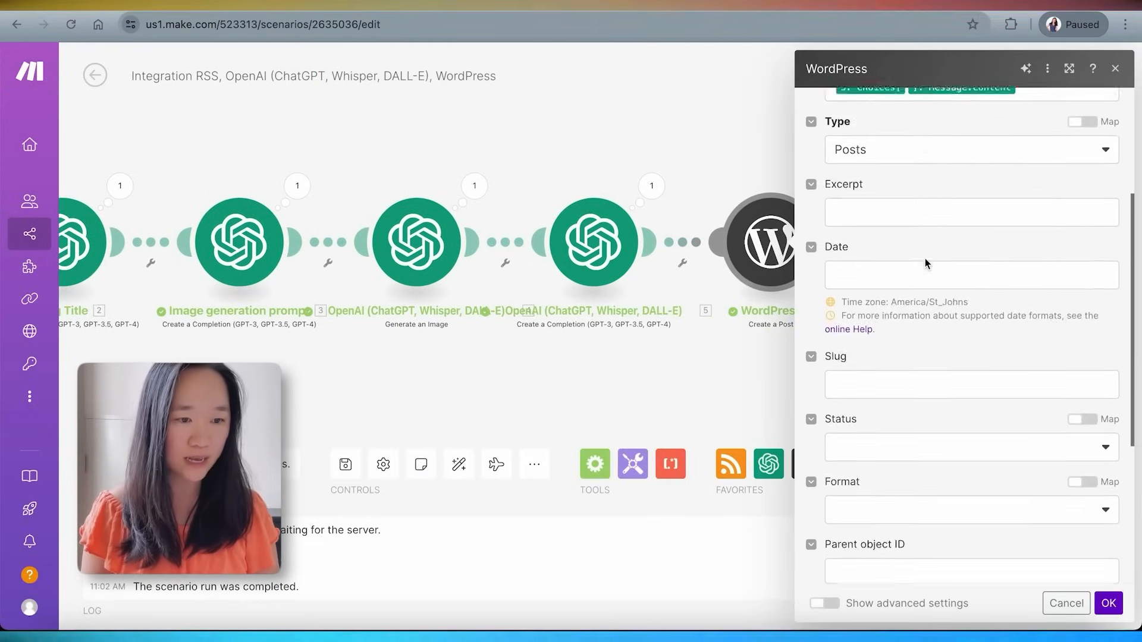
click(868, 344)
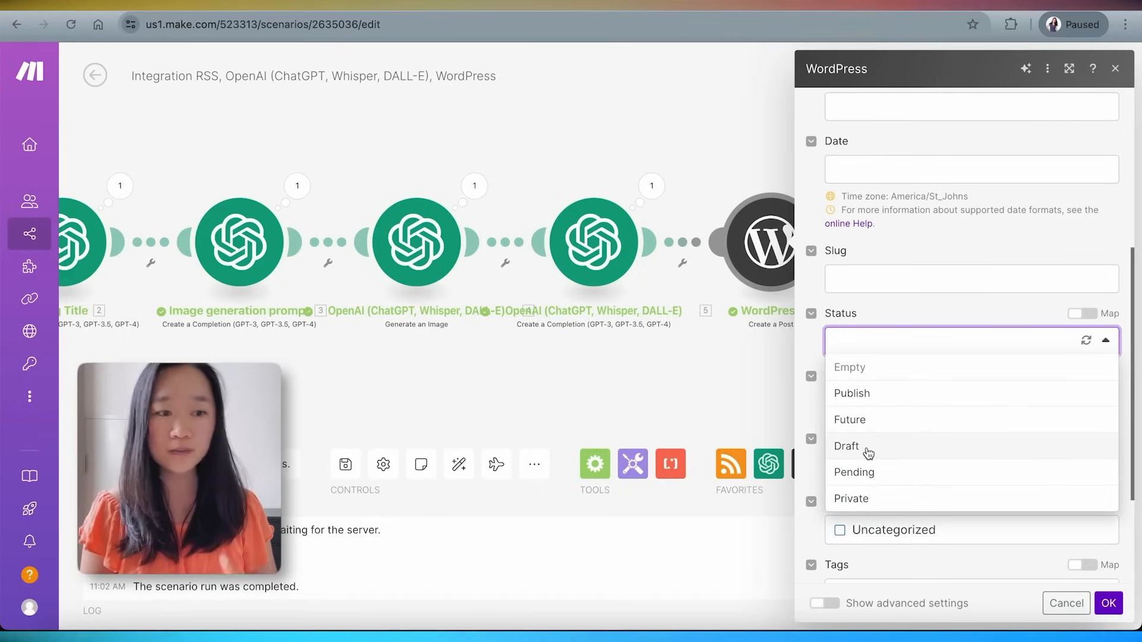
click(868, 395)
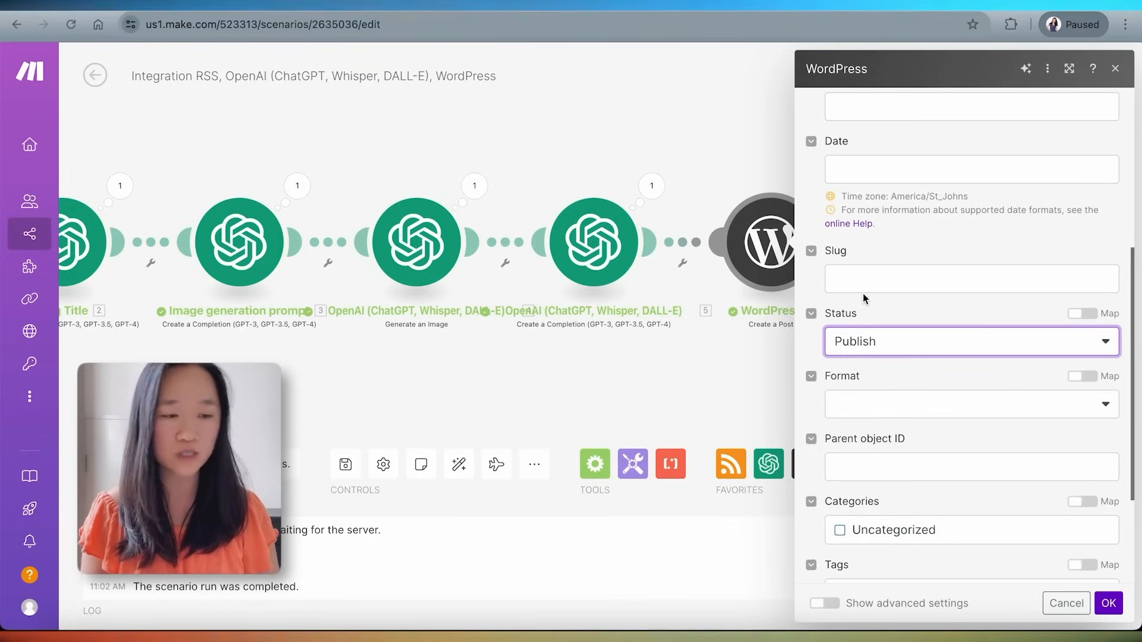
click(1108, 603)
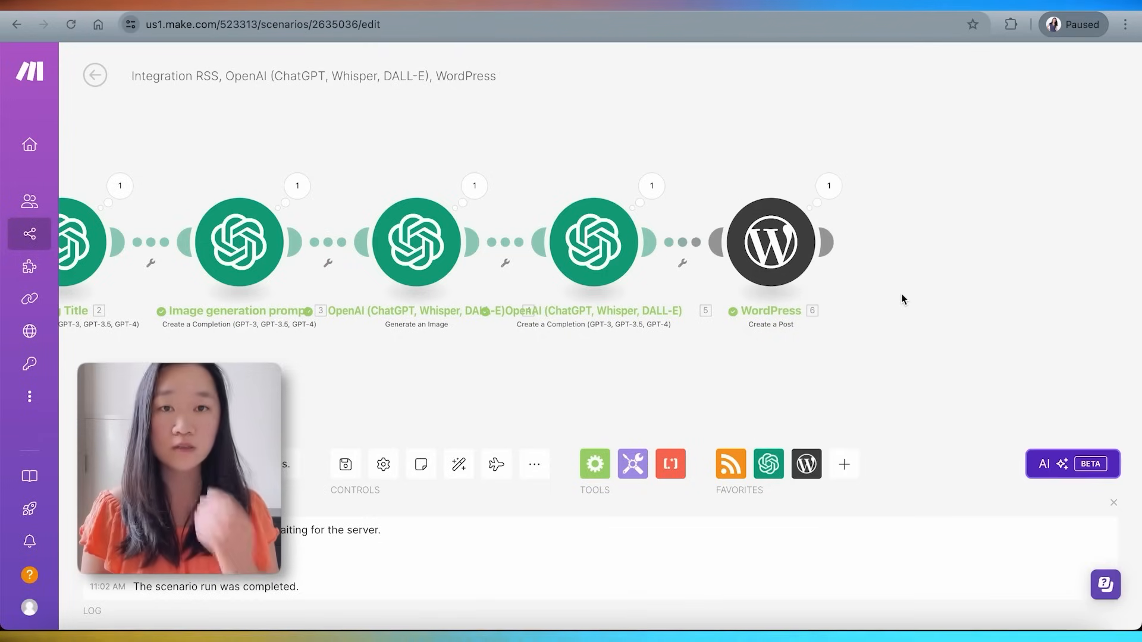
Spread out the end of the scenario by moving the WordPress and last OpenAI completion modules, leaving a wide gap between them.
drag(678, 363, 829, 342)
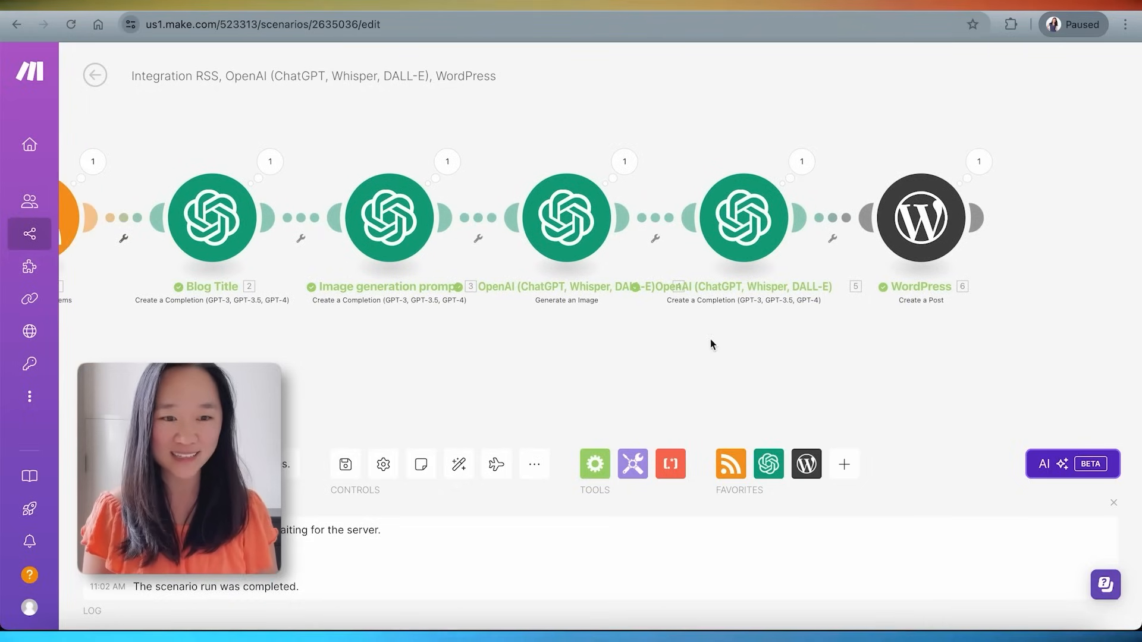
drag(666, 345, 431, 366)
drag(669, 287, 922, 288)
drag(520, 257, 552, 249)
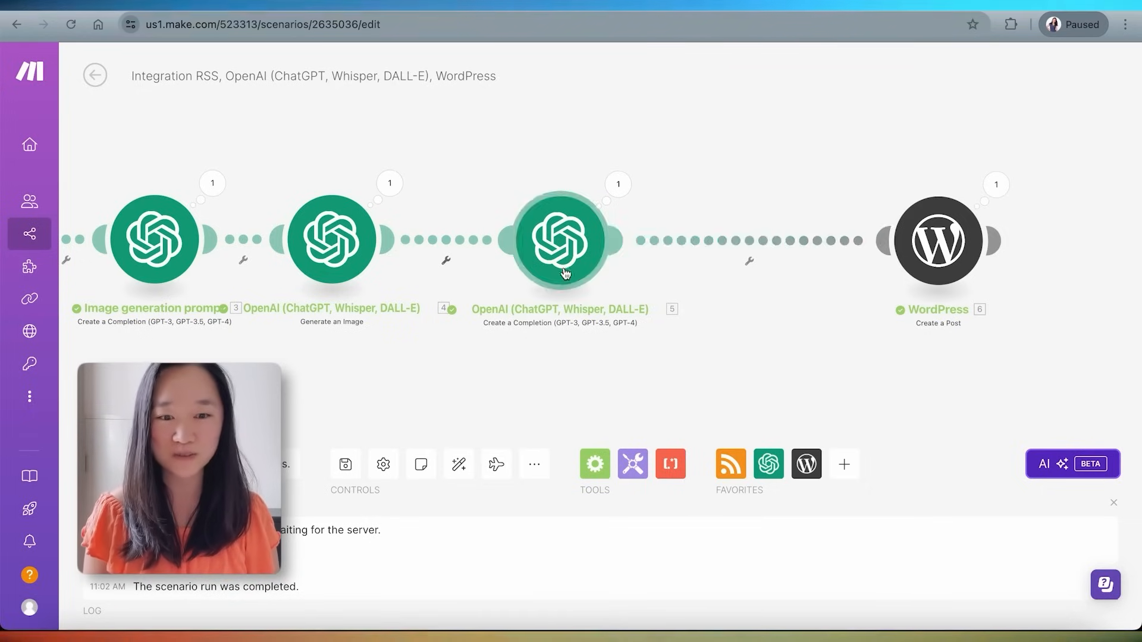
Widen the gap between the last OpenAI completion and the WordPress Create a Post module, and unlink the two modules.
drag(565, 271, 538, 269)
drag(939, 241, 1005, 233)
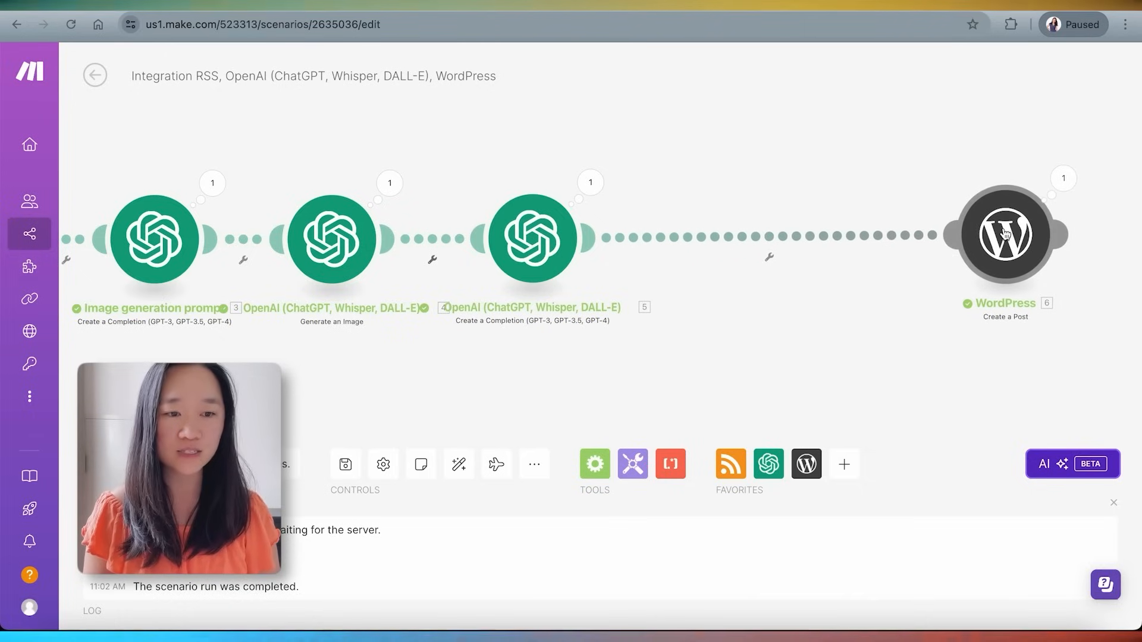
click(785, 238)
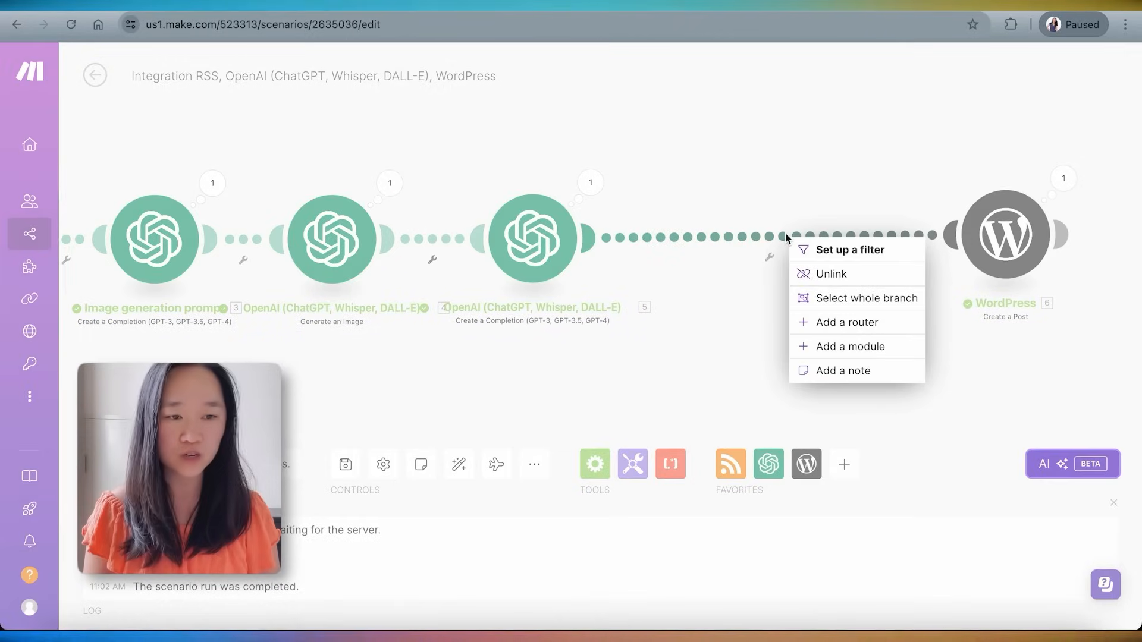
click(835, 274)
Add a WordPress Create a Media Item module after the last OpenAI completion, using the Generate an Image file, and link it to Create a Post.
click(709, 238)
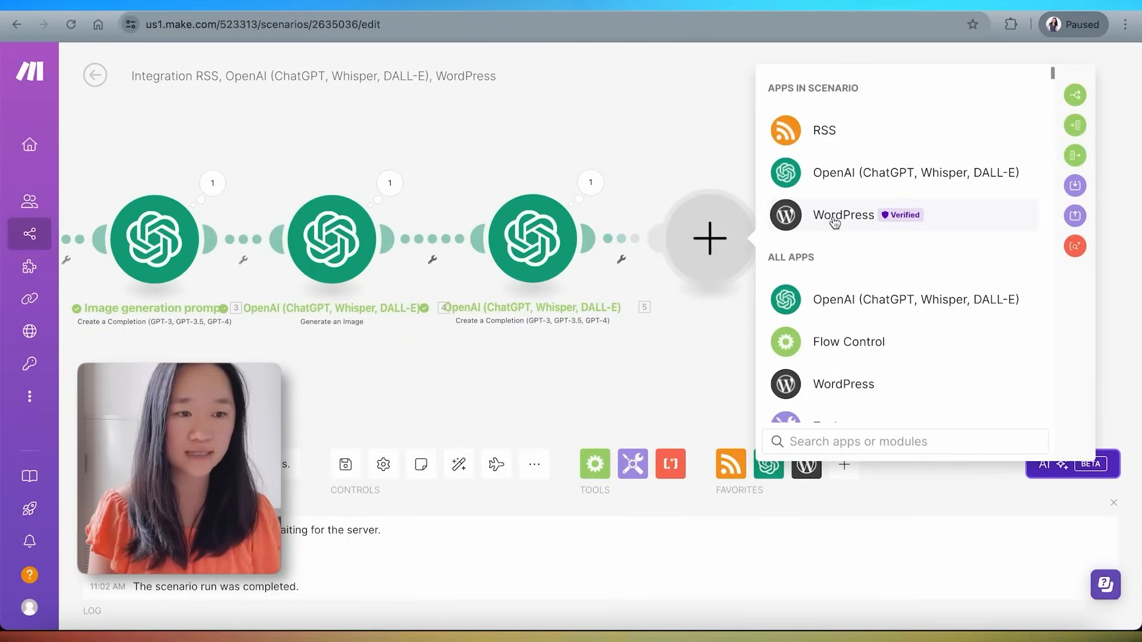
click(813, 218)
scroll(937, 232, down, 10)
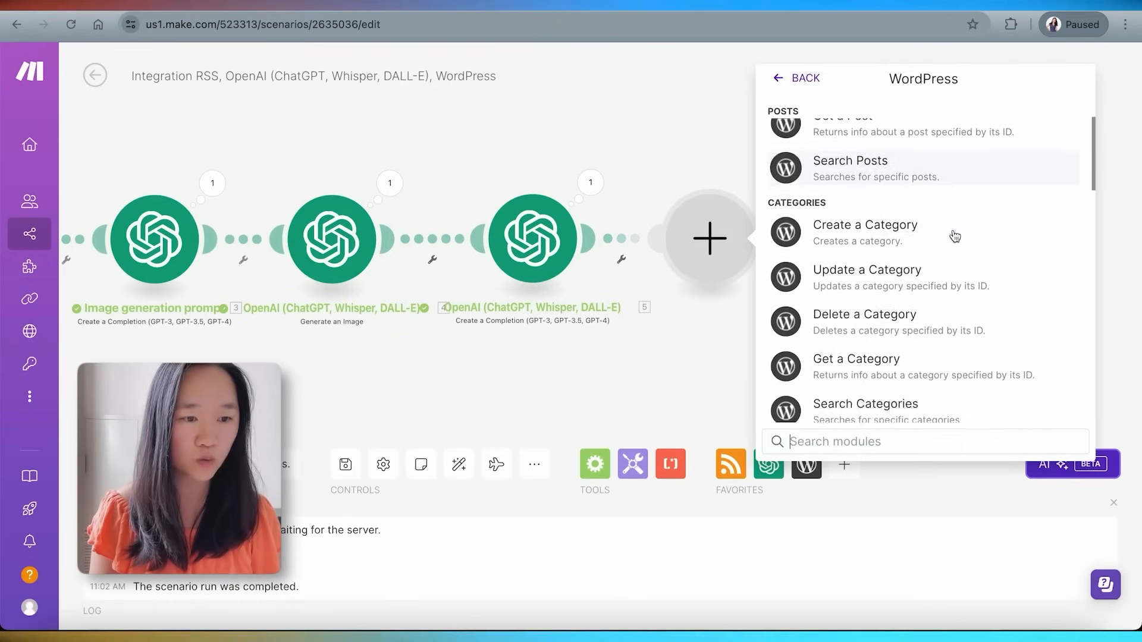
scroll(954, 236, down, 3)
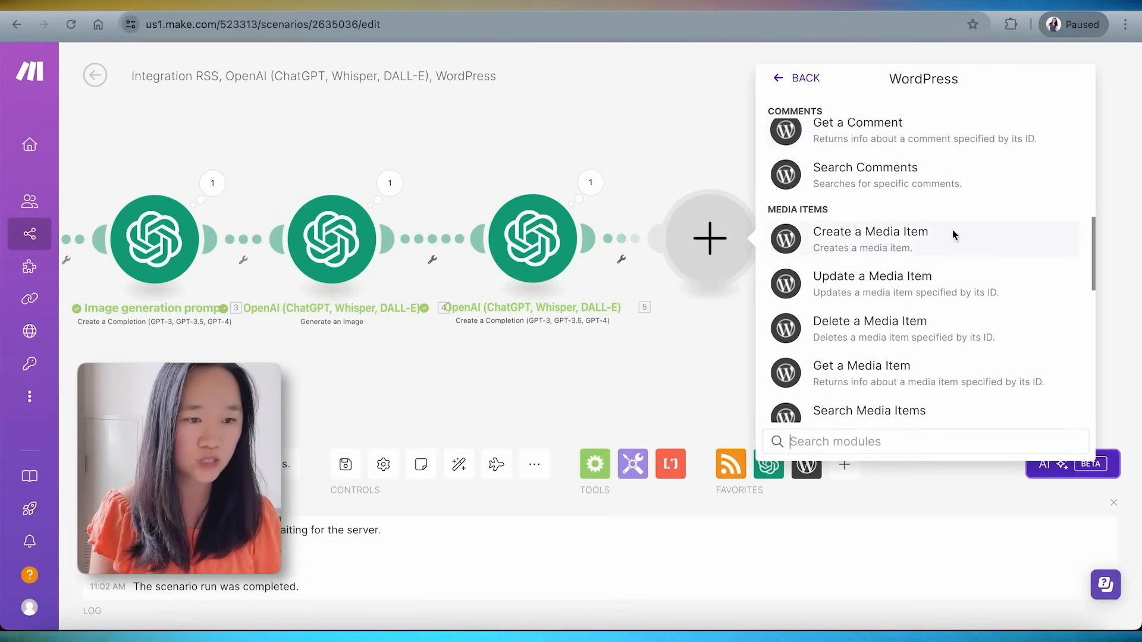
click(855, 241)
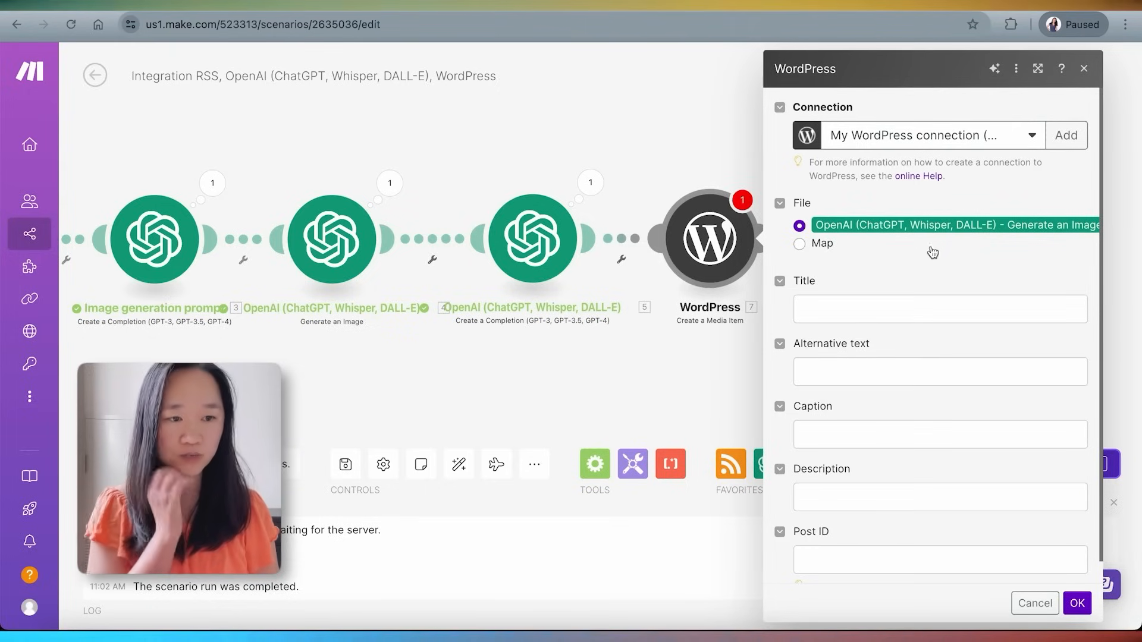
scroll(866, 326, down, 1)
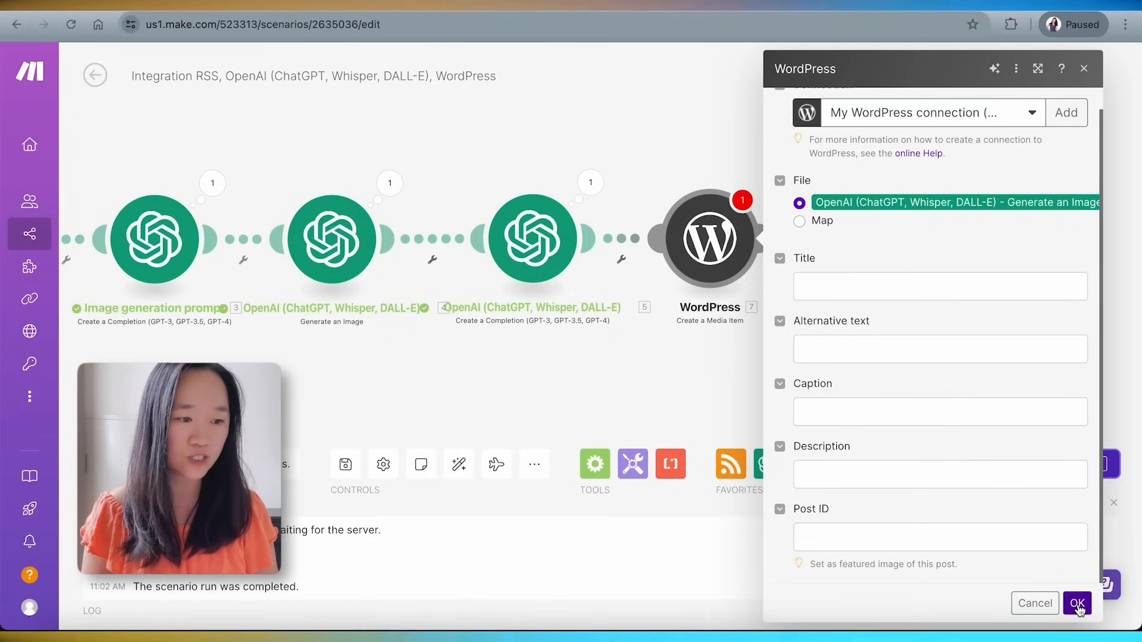
click(1077, 603)
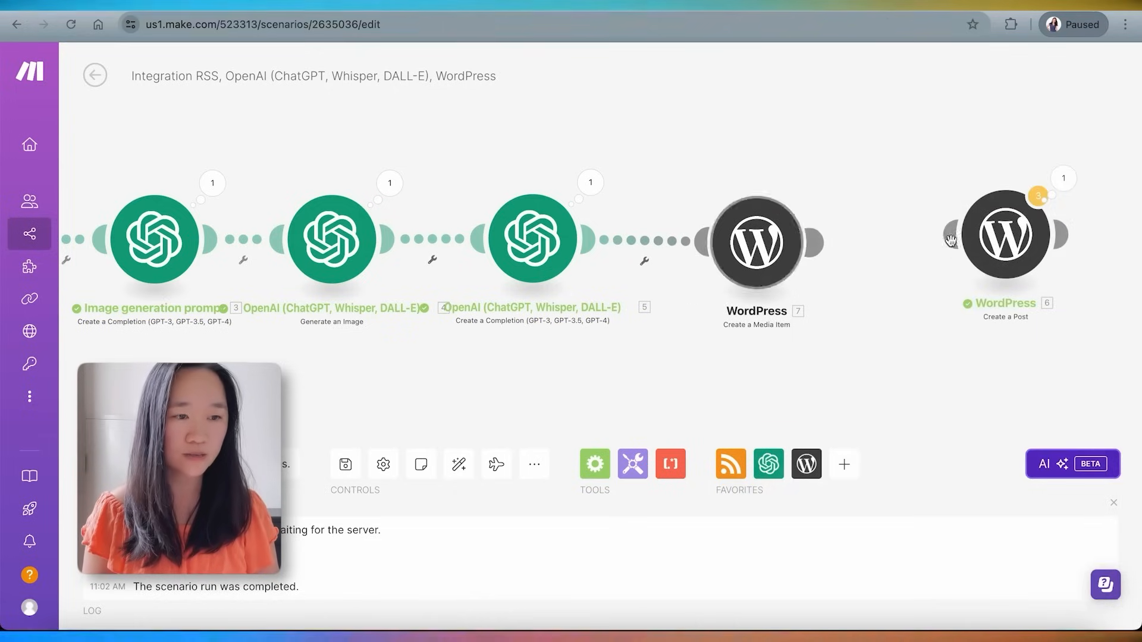
drag(953, 236, 930, 239)
drag(813, 242, 959, 244)
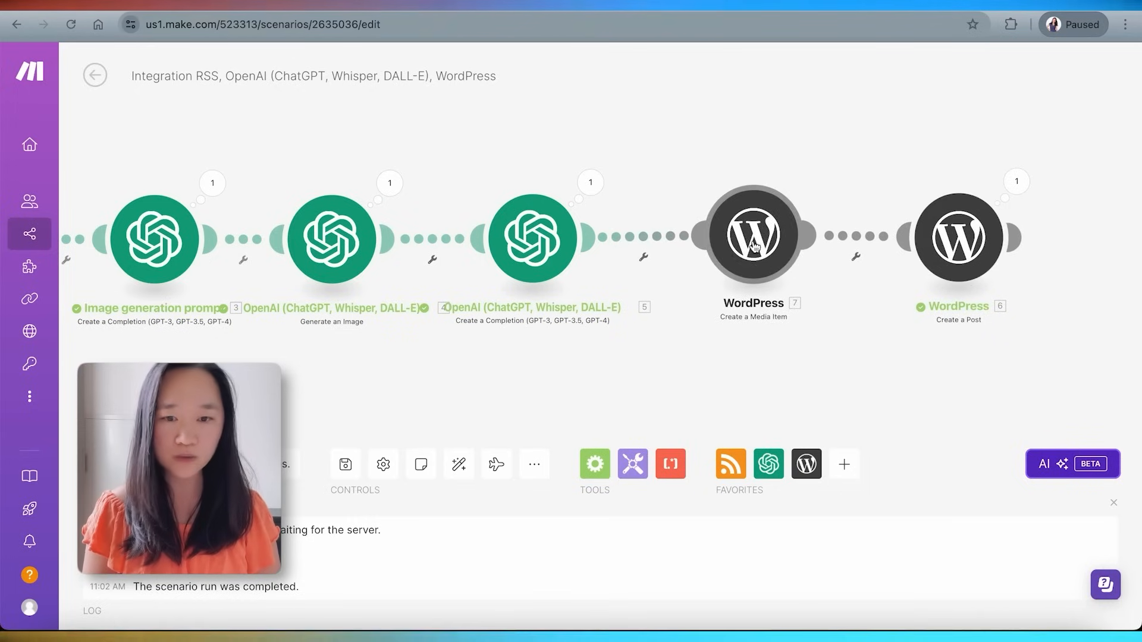
In the Generate an Image module's advanced settings, set the Response Format to Image File and confirm.
drag(469, 380, 520, 386)
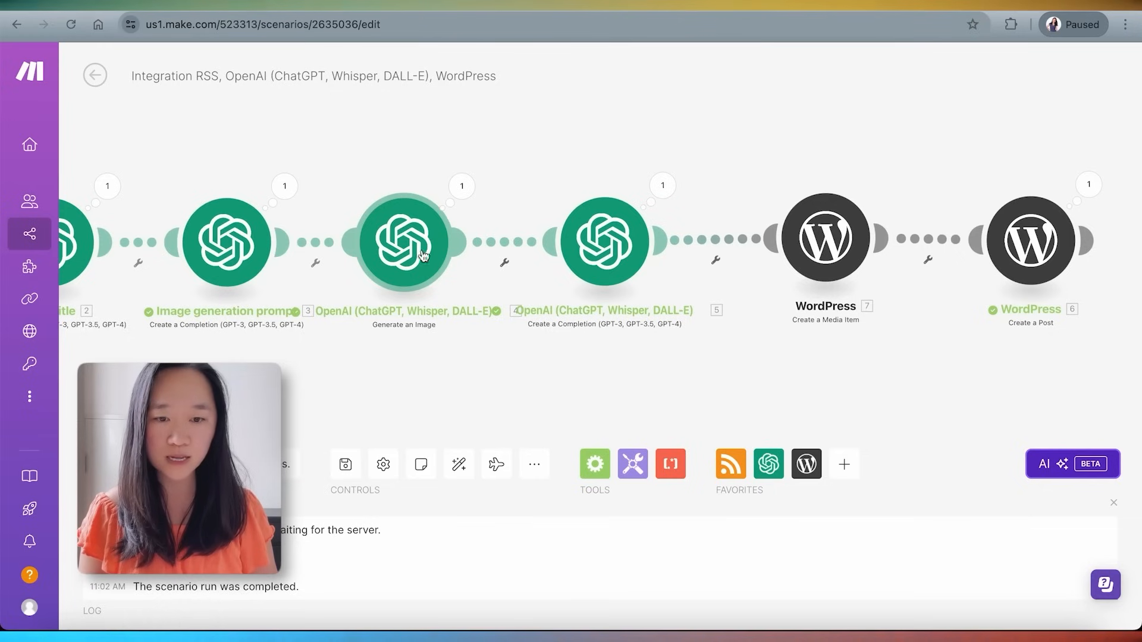
click(386, 250)
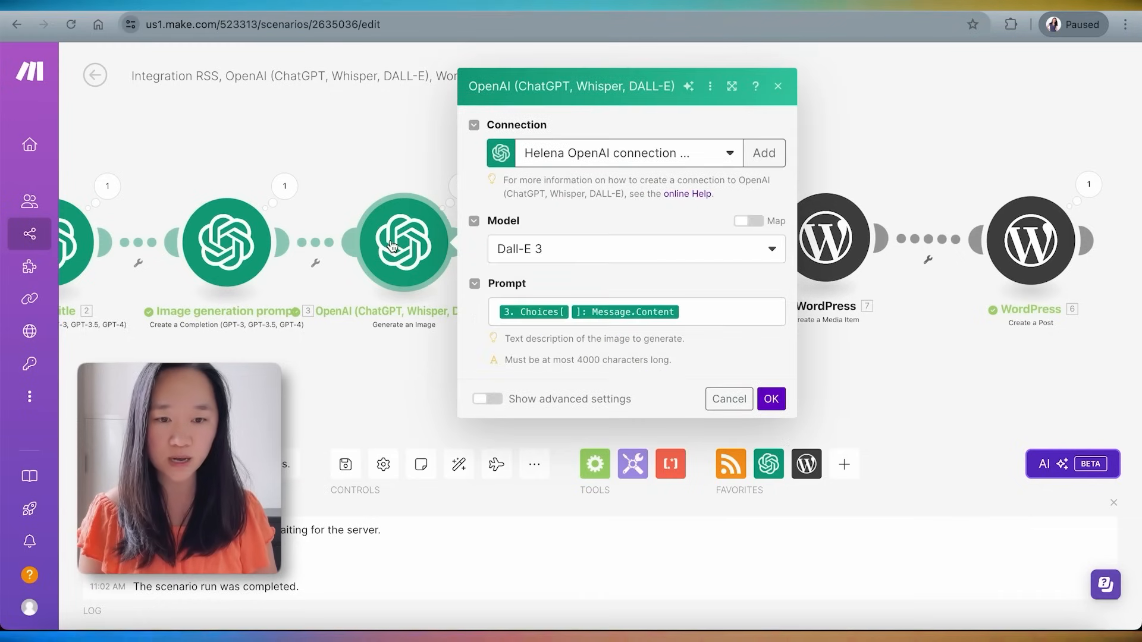
click(497, 403)
scroll(574, 336, down, 2)
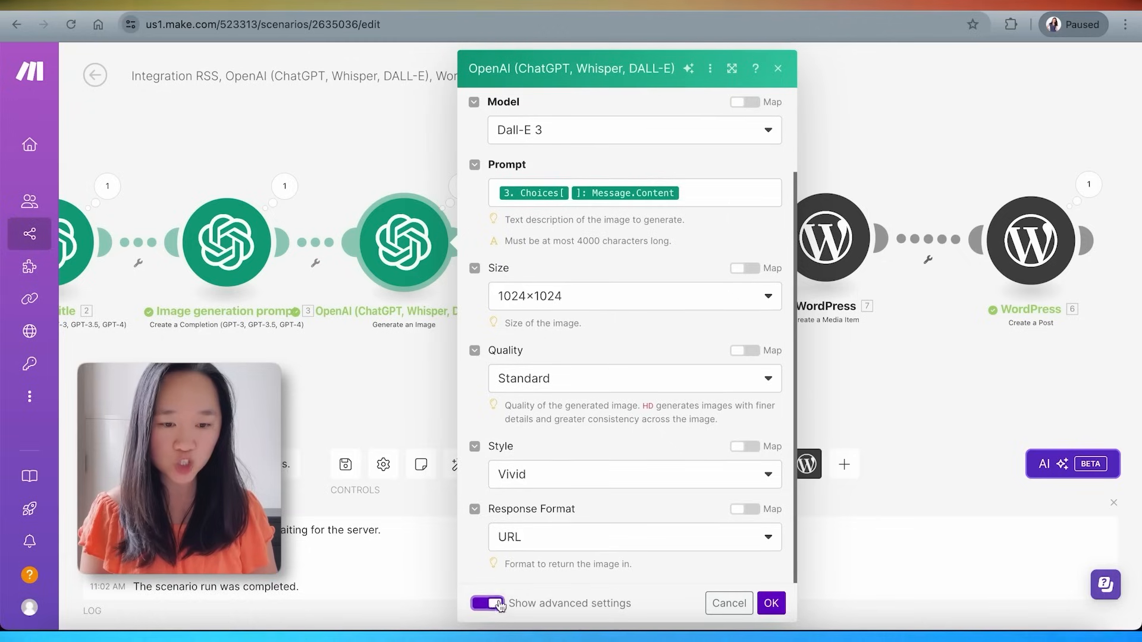
click(539, 544)
click(528, 517)
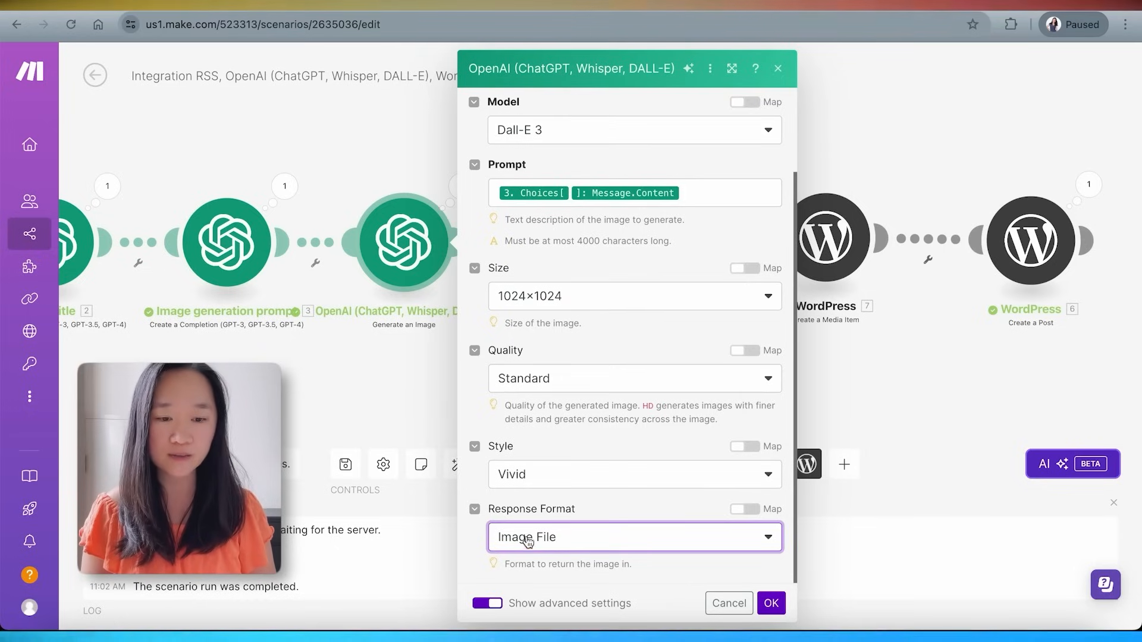
click(771, 605)
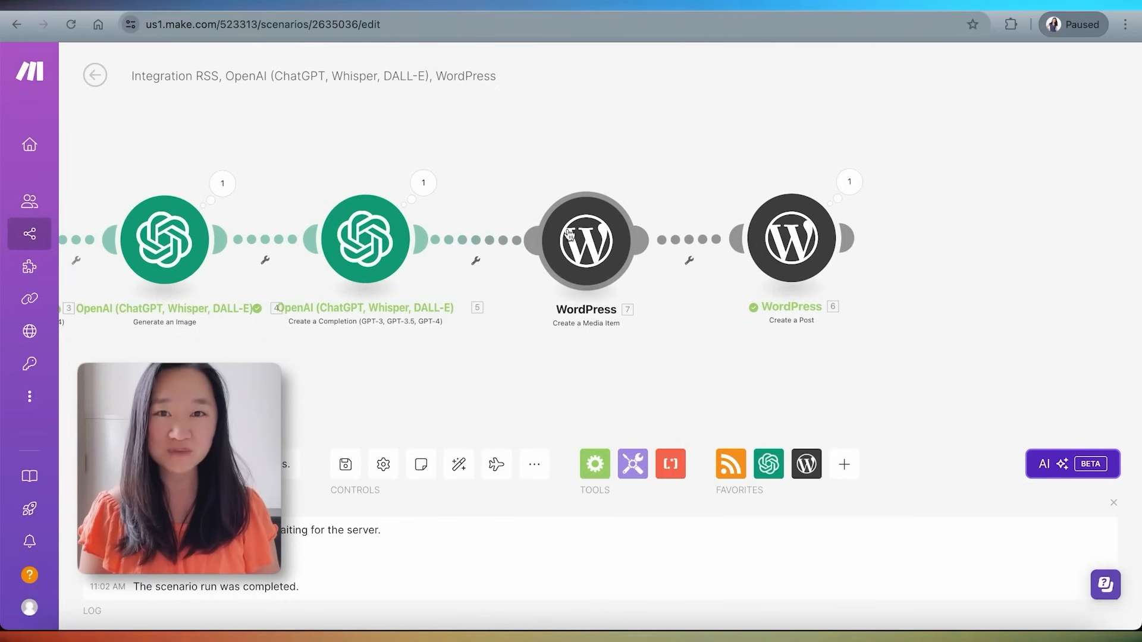
In Create a Post, insert <center><figure class="wp-block-image size-large"><img src="[7. Guid]" alt="" style="width:650px;height:auto"/></figure></center> before the Content's completion output and save the scenario.
click(791, 238)
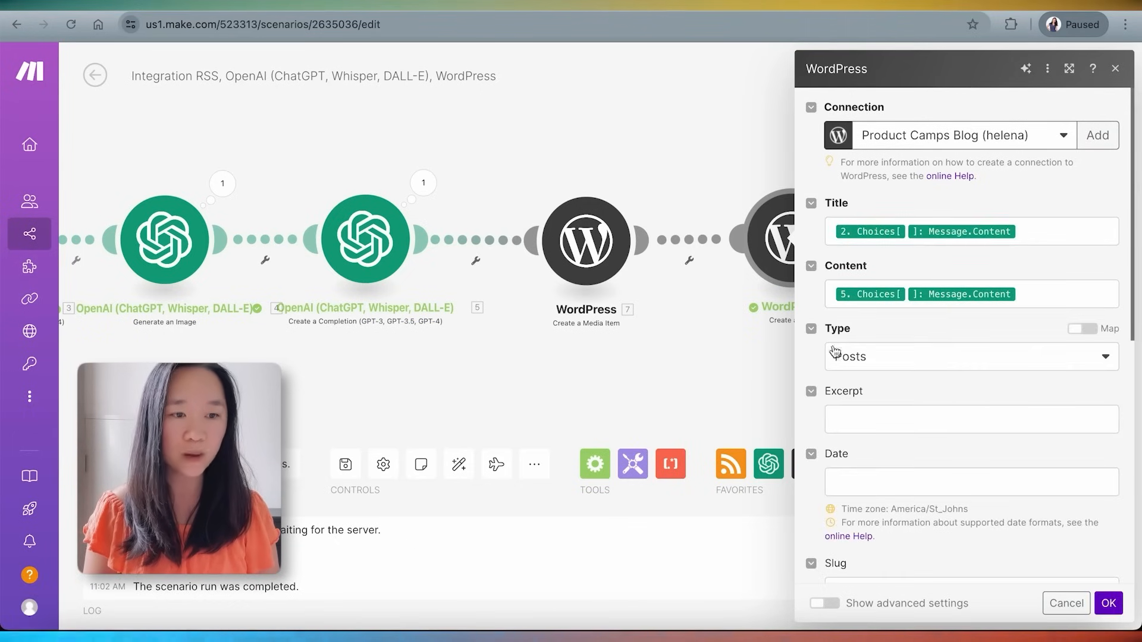
click(830, 298)
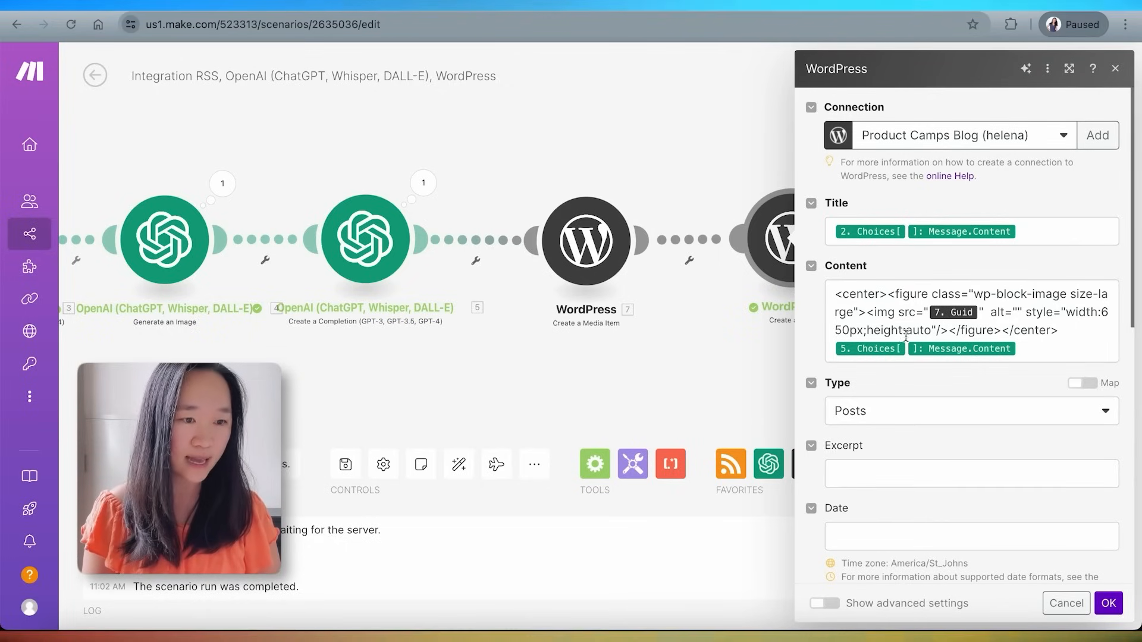
drag(1080, 316, 1096, 315)
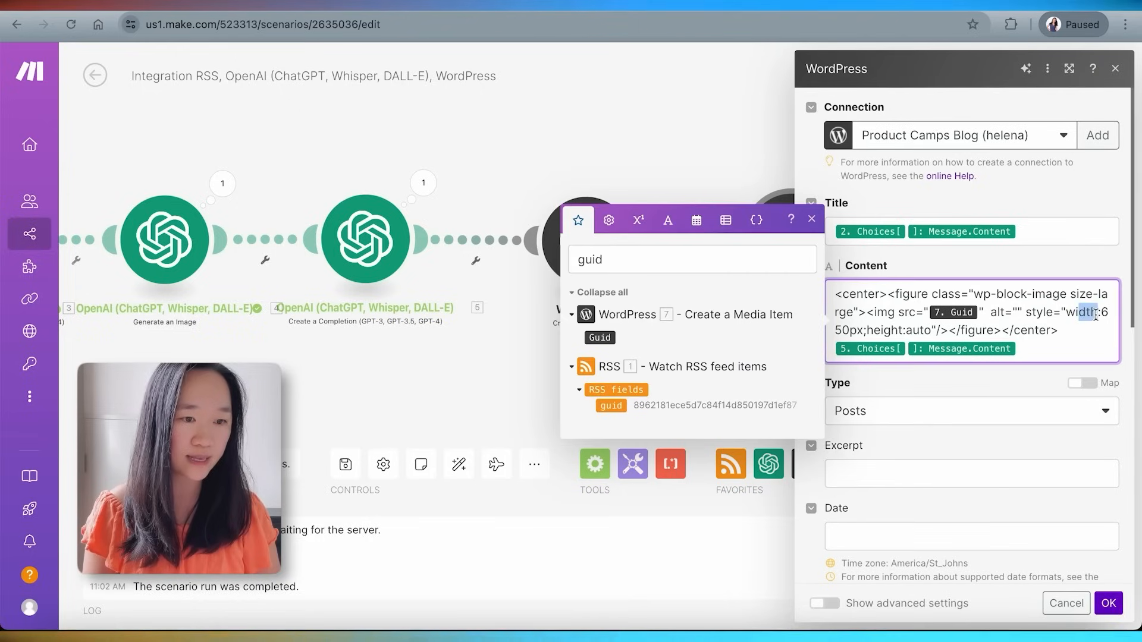
click(1058, 331)
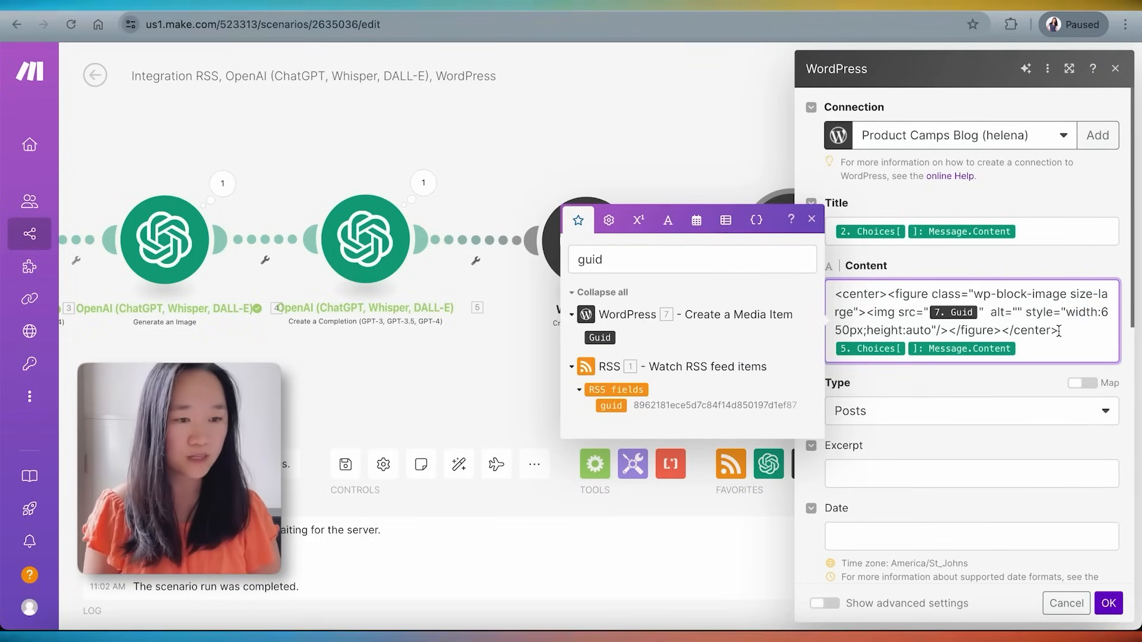
click(1108, 603)
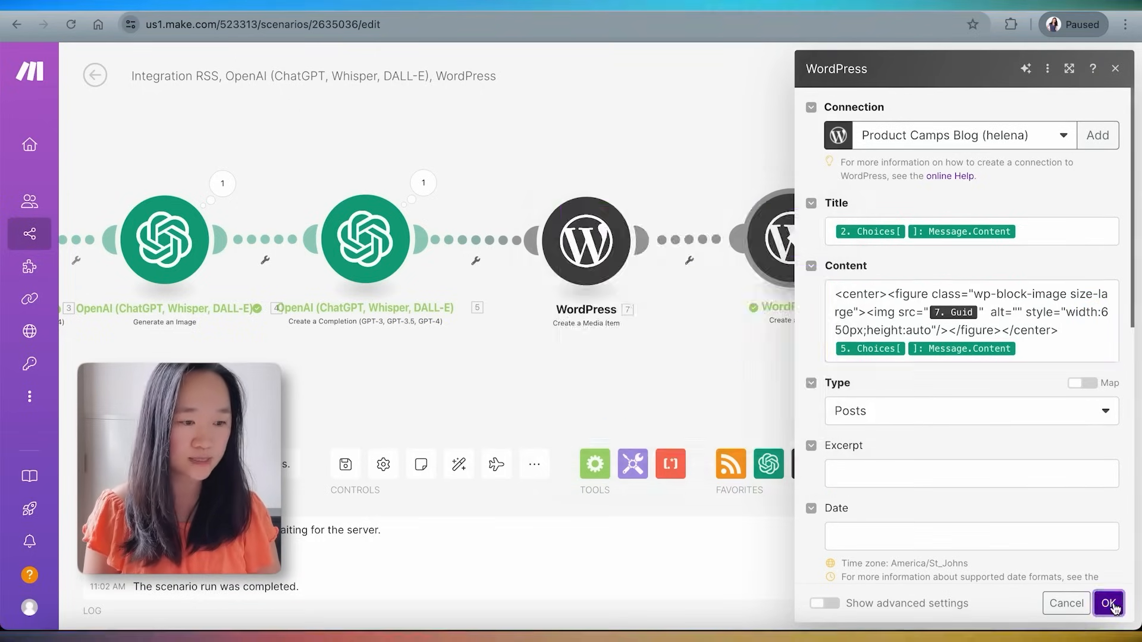
click(346, 470)
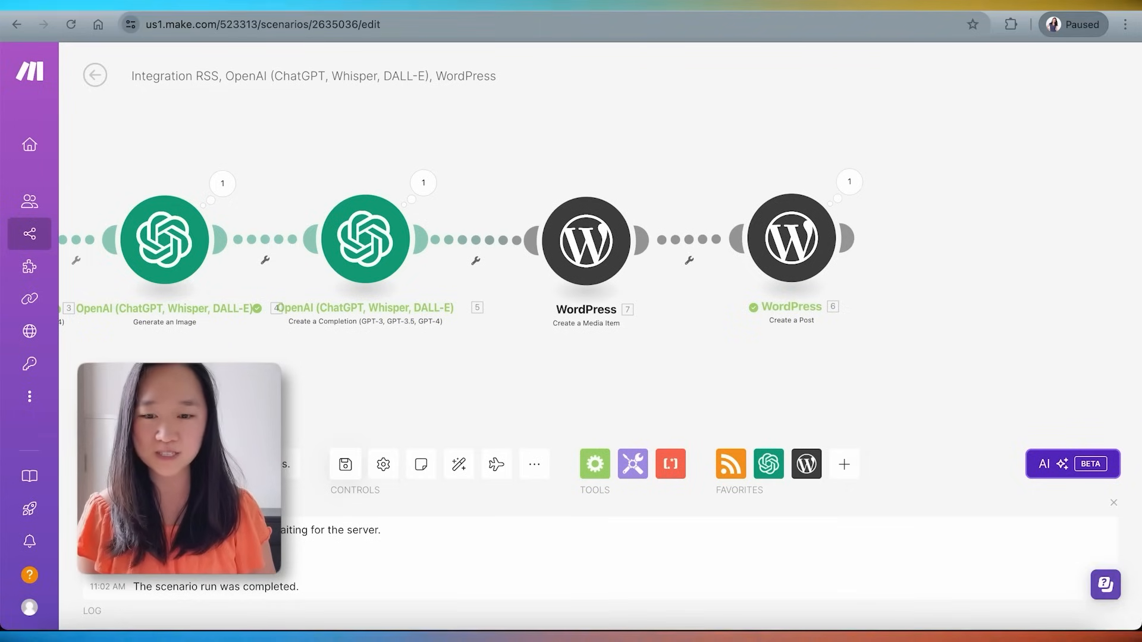
On the WordPress blog, review the generated post on AI's energy demands, checking its embedded image, headings and body sections.
scroll(660, 314, down, 9)
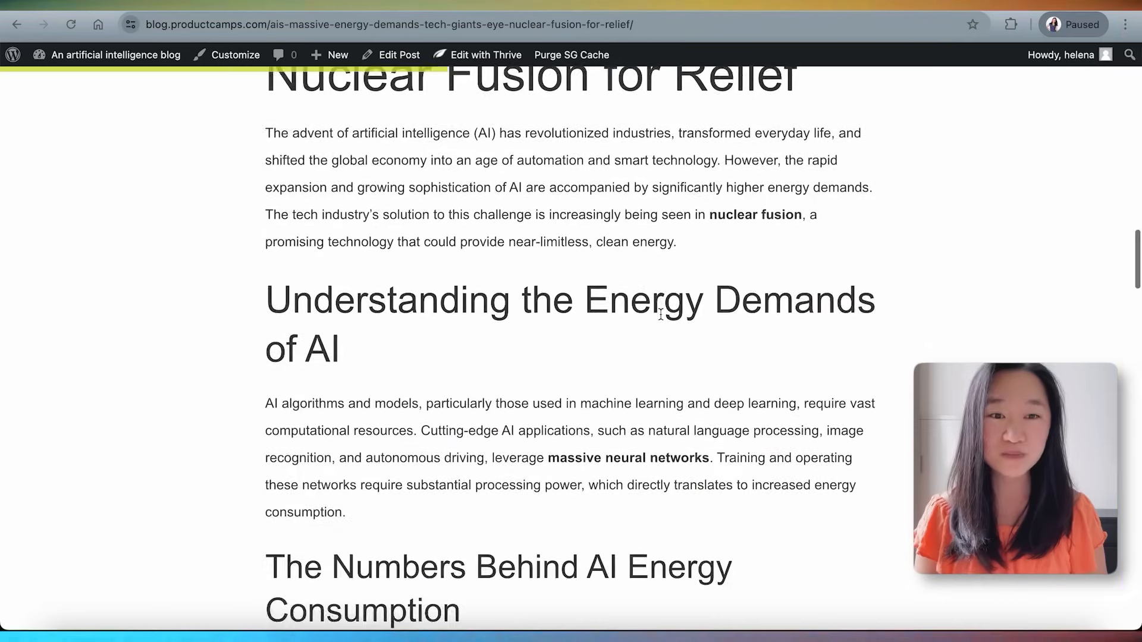
scroll(660, 314, up, 12)
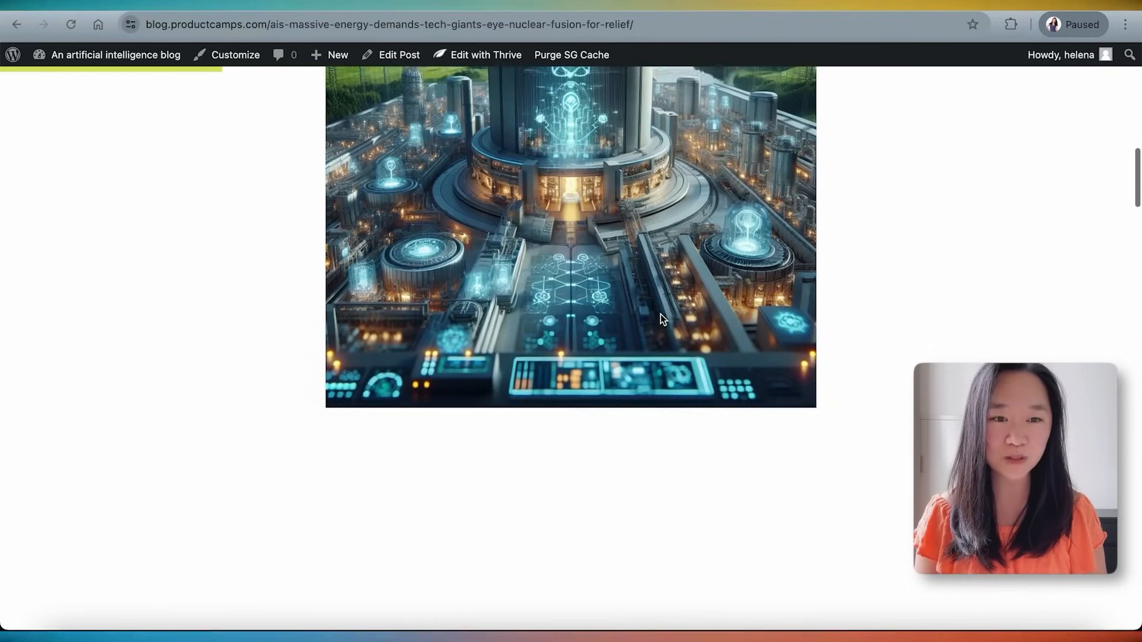
scroll(661, 314, down, 6)
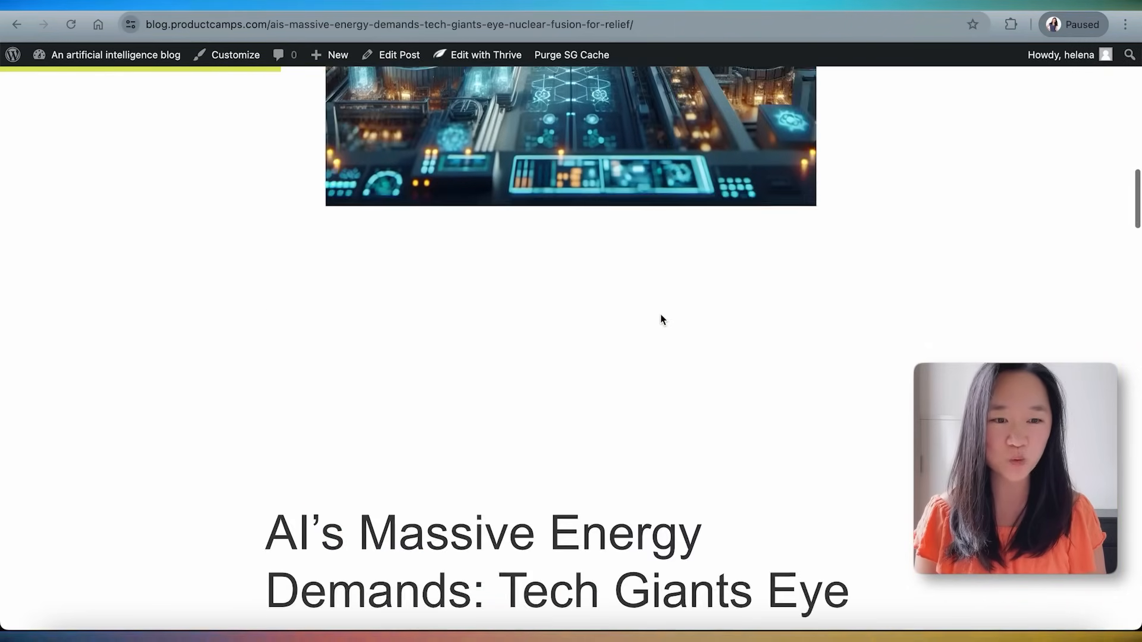
scroll(660, 319, down, 3)
scroll(660, 320, up, 9)
scroll(545, 347, down, 2)
scroll(544, 348, down, 15)
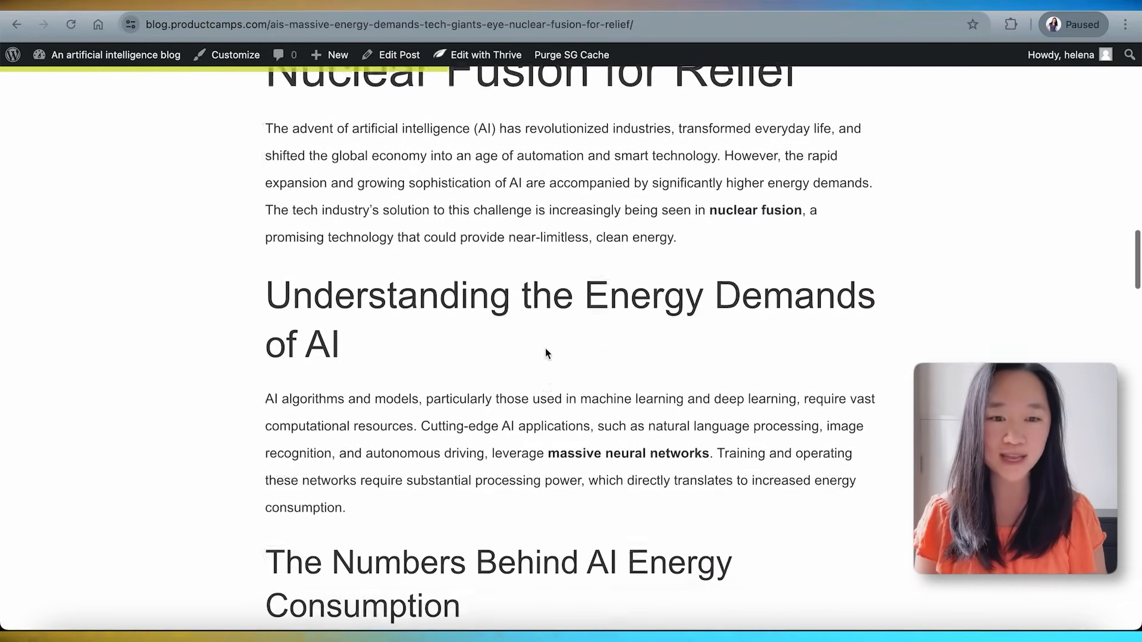
scroll(547, 353, down, 6)
scroll(546, 354, down, 7)
scroll(545, 351, down, 9)
scroll(545, 348, down, 1)
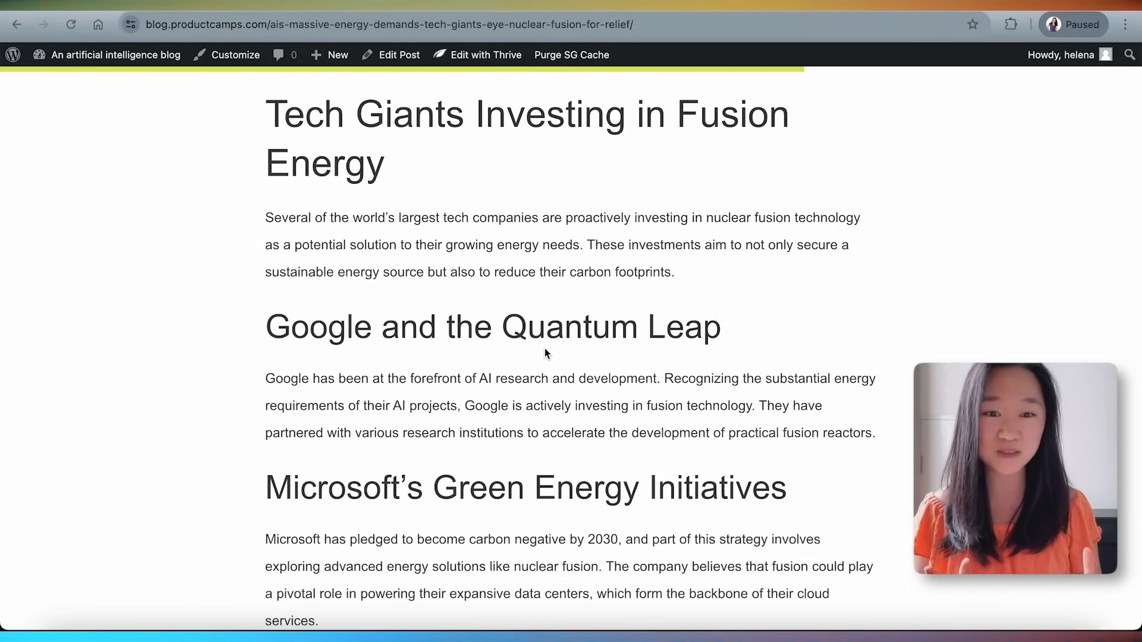
scroll(546, 353, down, 1)
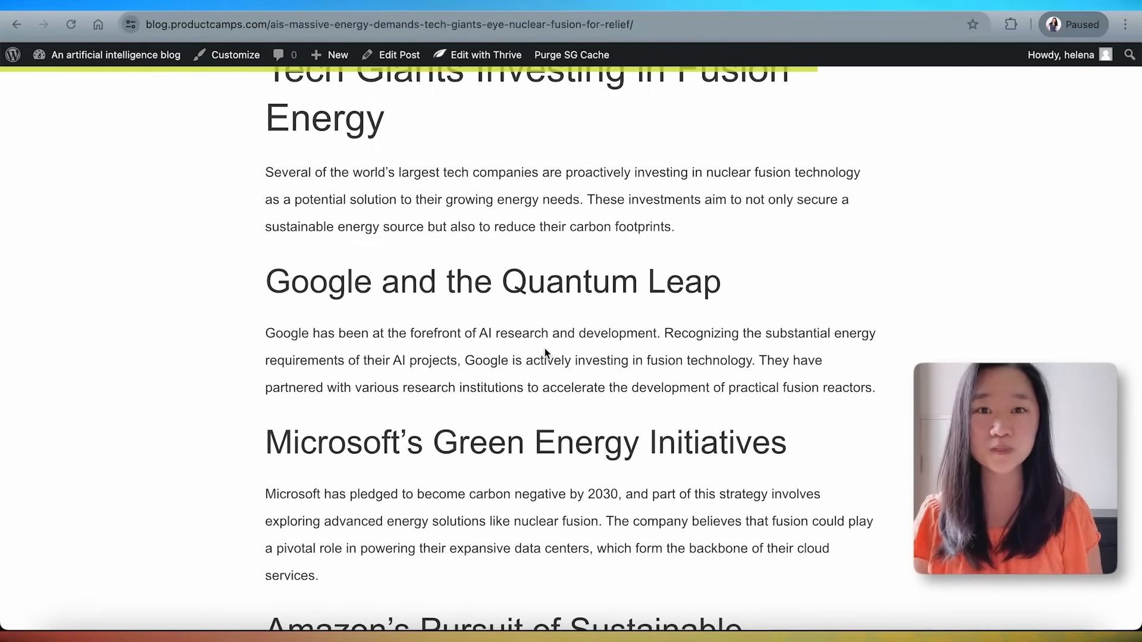
scroll(544, 347, down, 3)
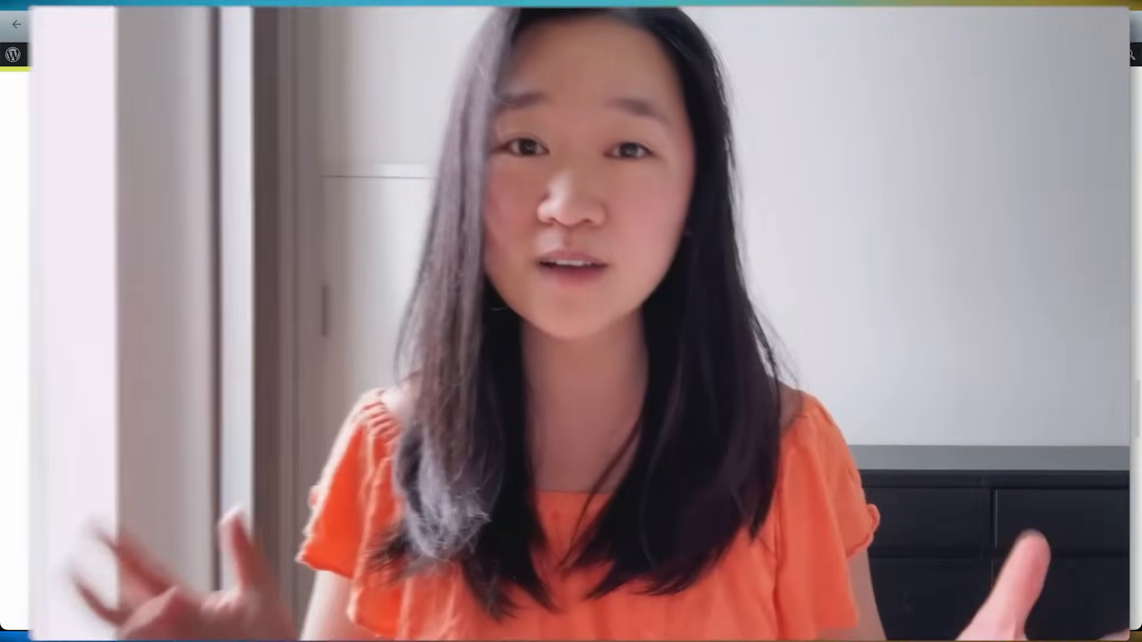